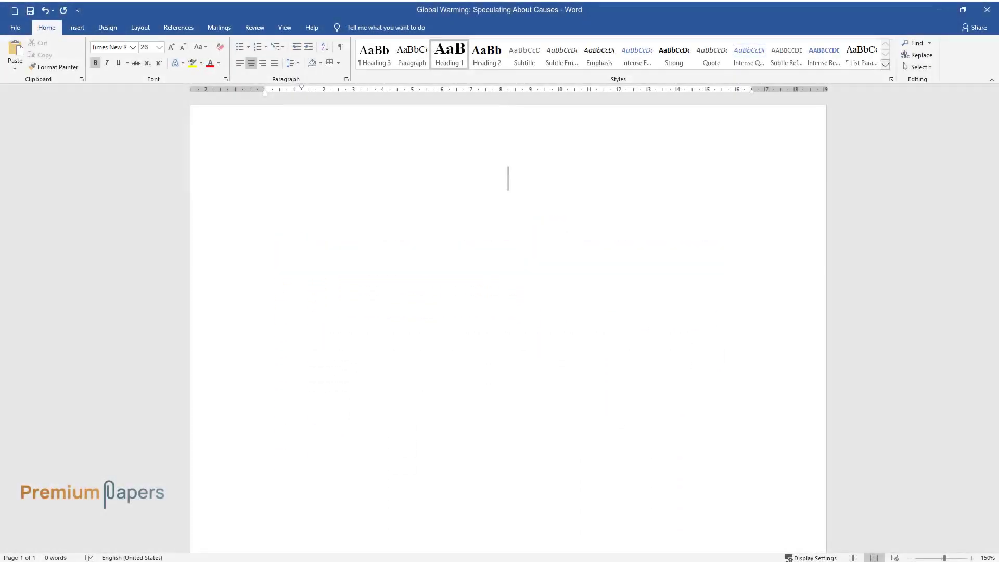
# Enter the centred title "Global Warming: Speculating About Causes" and the Heading 2 line "Global Warming as a Burning Issue Nowadays"
pyautogui.write('Global Warm')
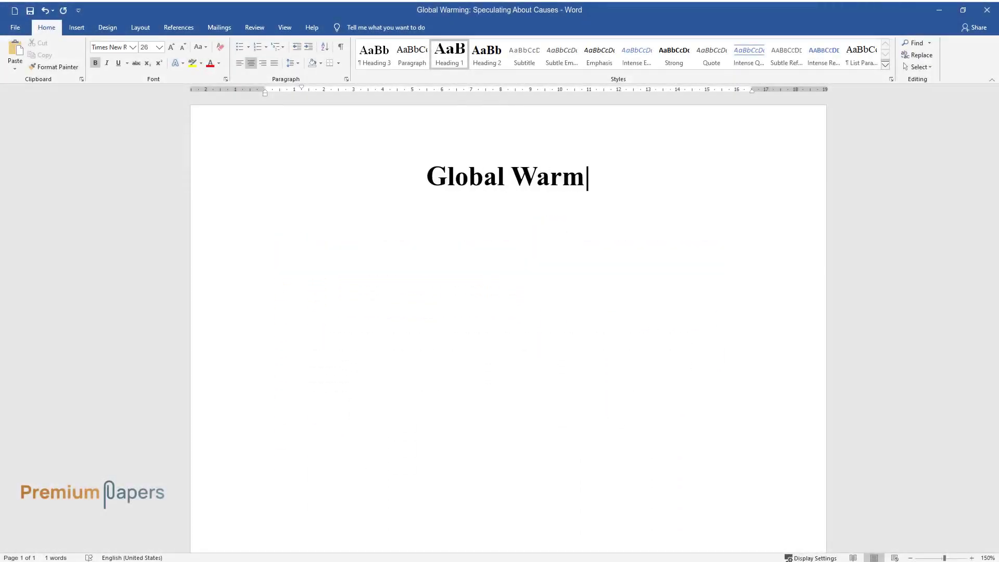
pyautogui.write('ing: Speculating About Causes')
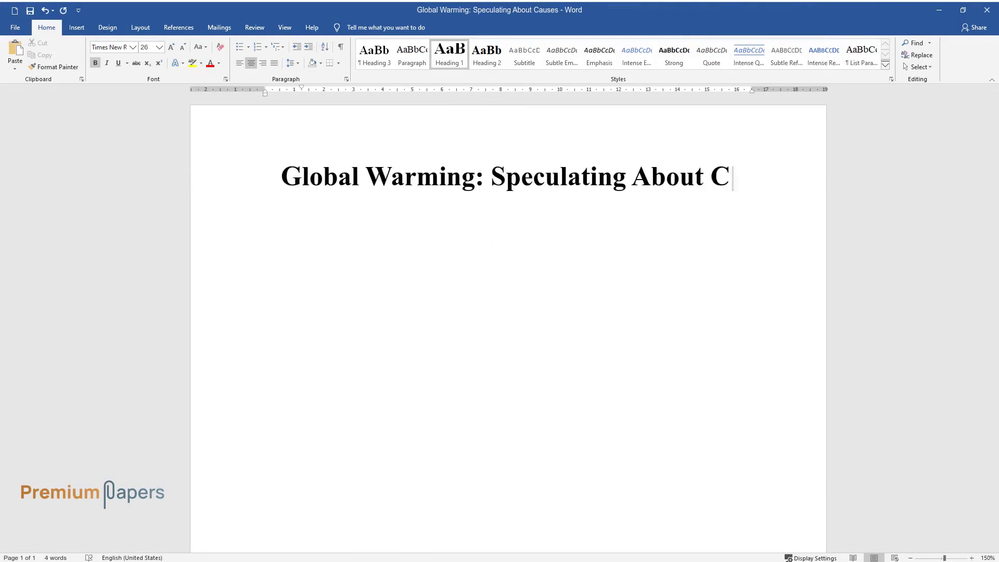
pyautogui.press('Return')
pyautogui.write('Global W')
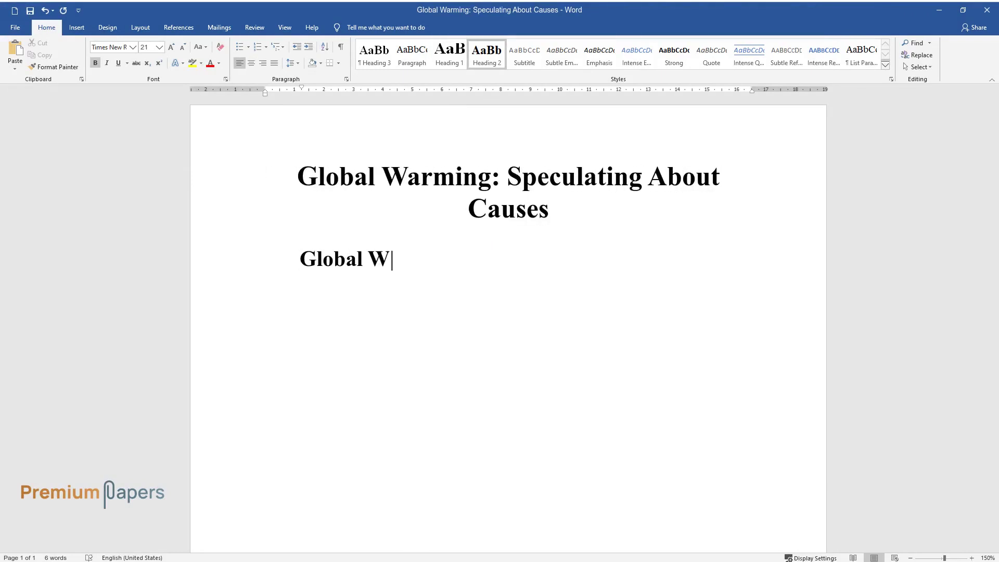
pyautogui.write('arming as a Burning Issue Nowadays')
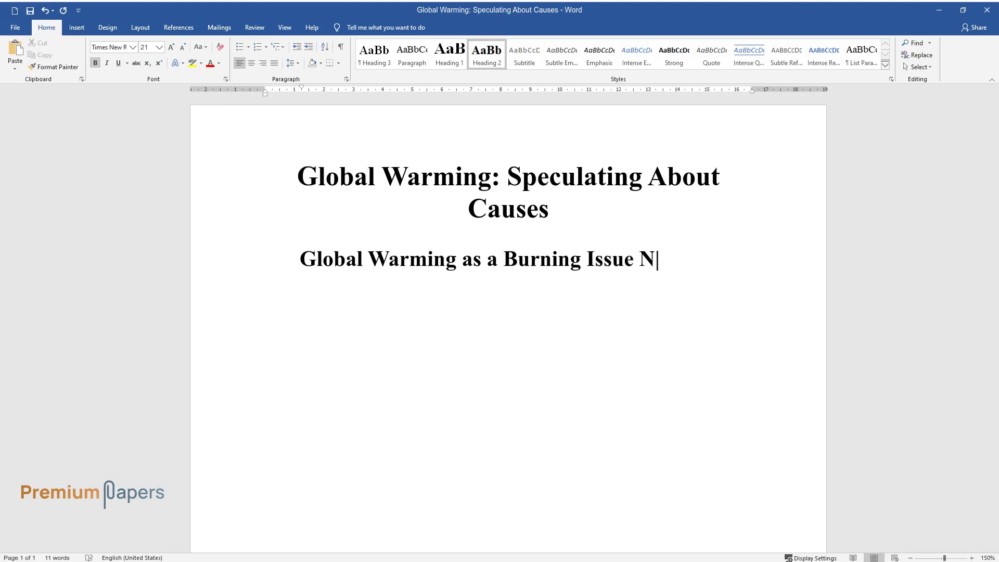
pyautogui.press('Return')
# Open the introduction paragraph by calling global warming a current, burning issue discussed by politicians, environmentalists, and other people concerned with its effects
pyautogui.write('Glo')
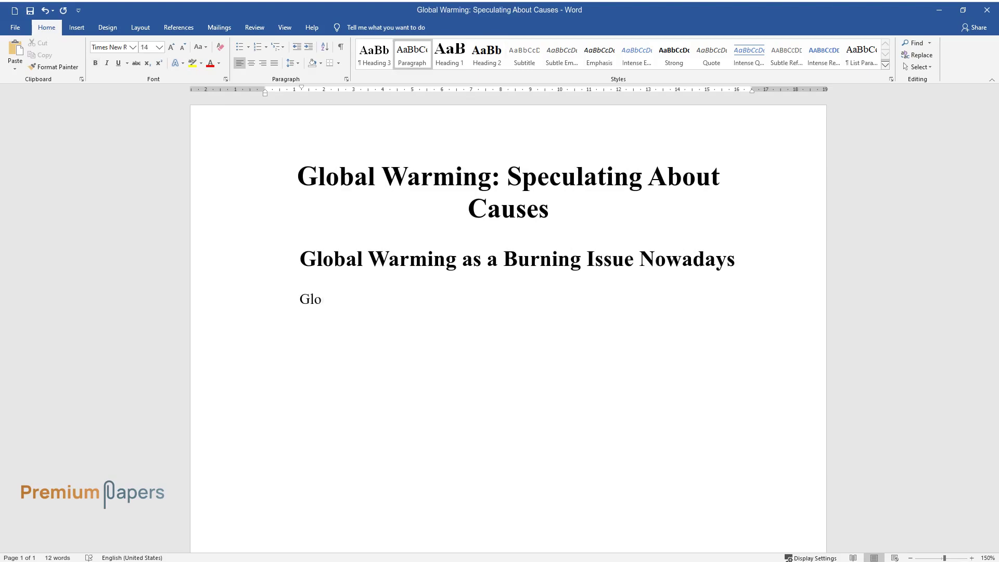
pyautogui.write('bal warming is one of the current i')
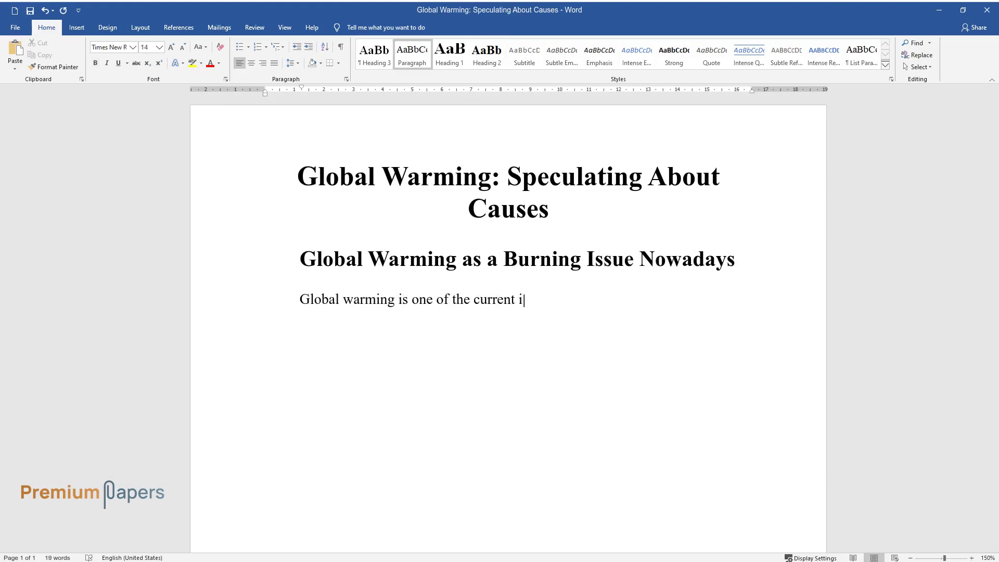
pyautogui.write('ssues nowadays. This burning issue ')
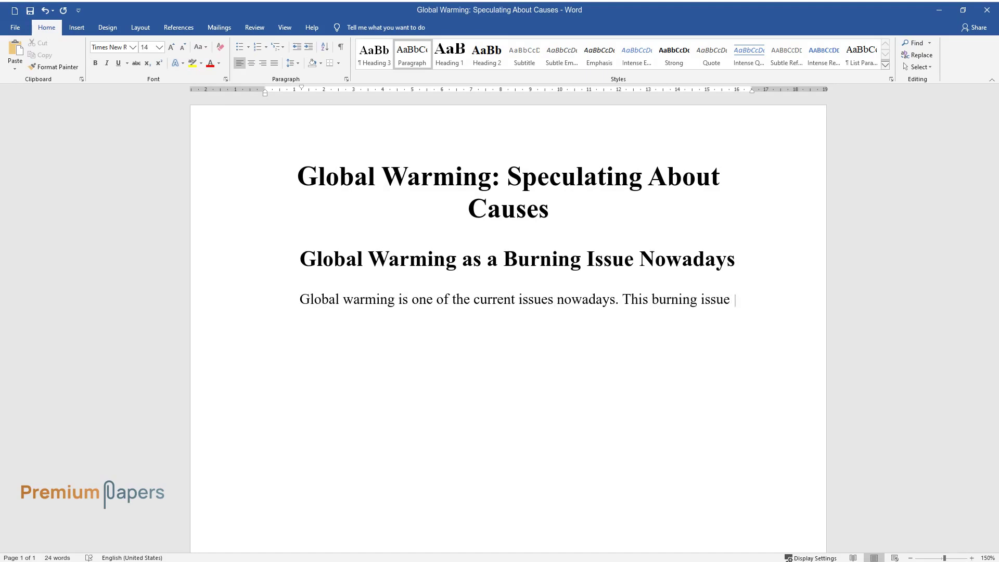
pyautogui.write('is discussed by politicians, environ')
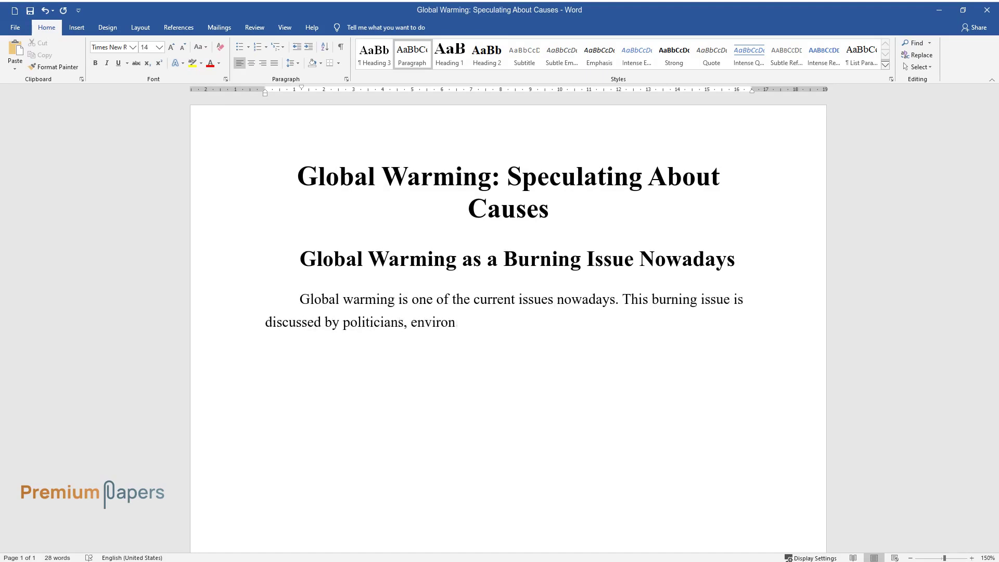
pyautogui.write('mentalists, and other people who ar')
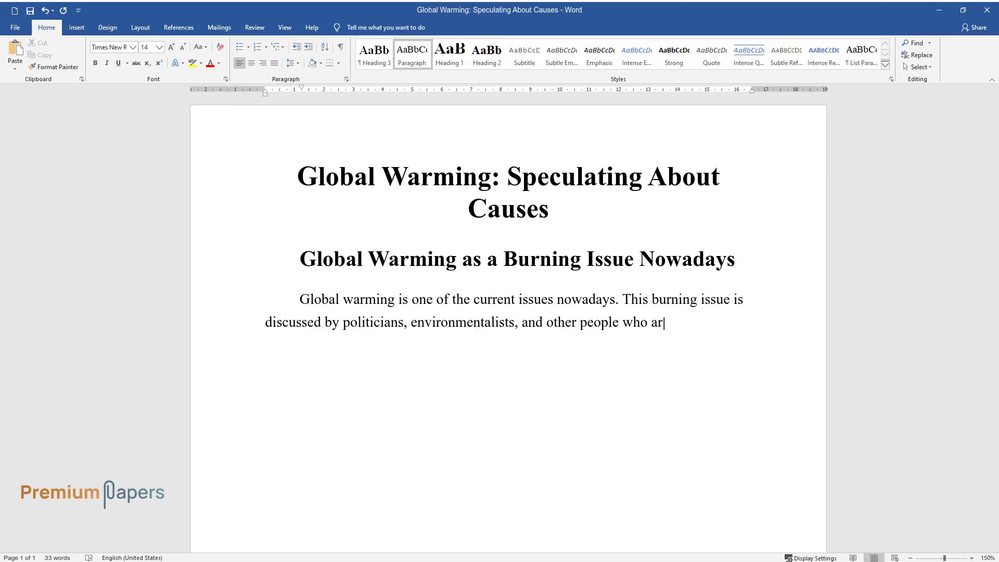
pyautogui.write('e concerned with its effects. Altho')
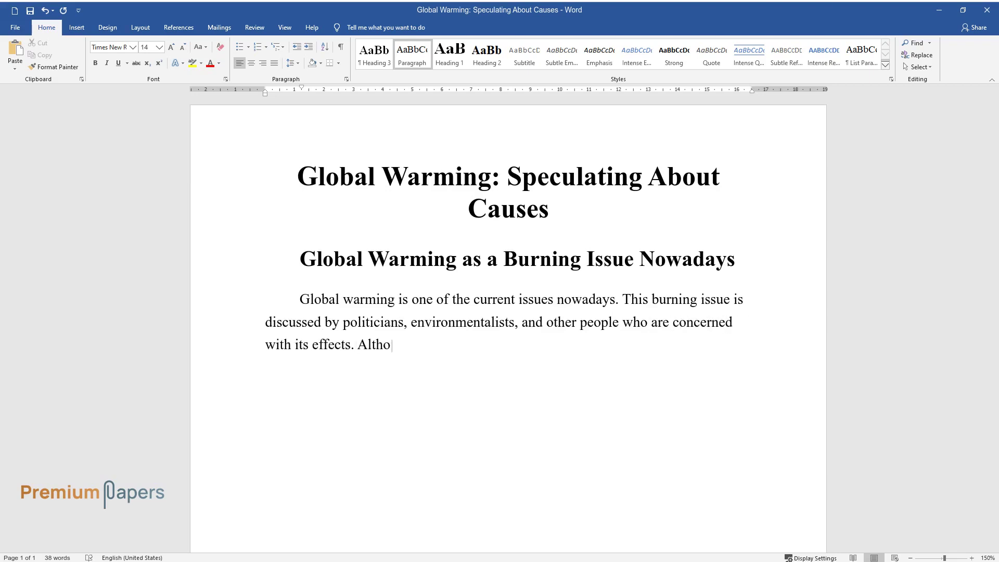
# Continue the introduction with "Although the causes of this catastrophe are in doubt, its irreparable effects are real and measurable"
pyautogui.write('ugh the causes of this catastrophe')
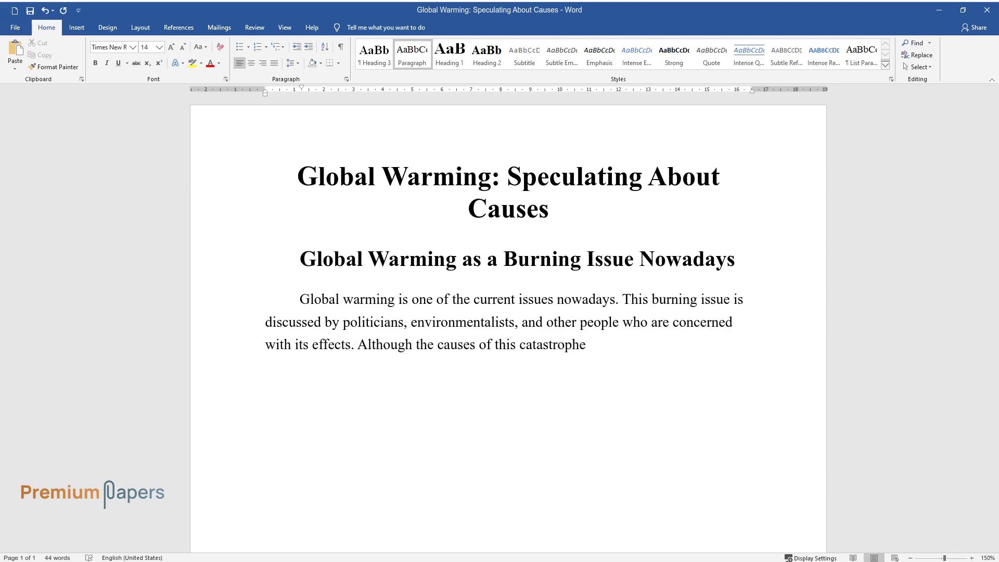
pyautogui.write(' are in doubt, its irrepara')
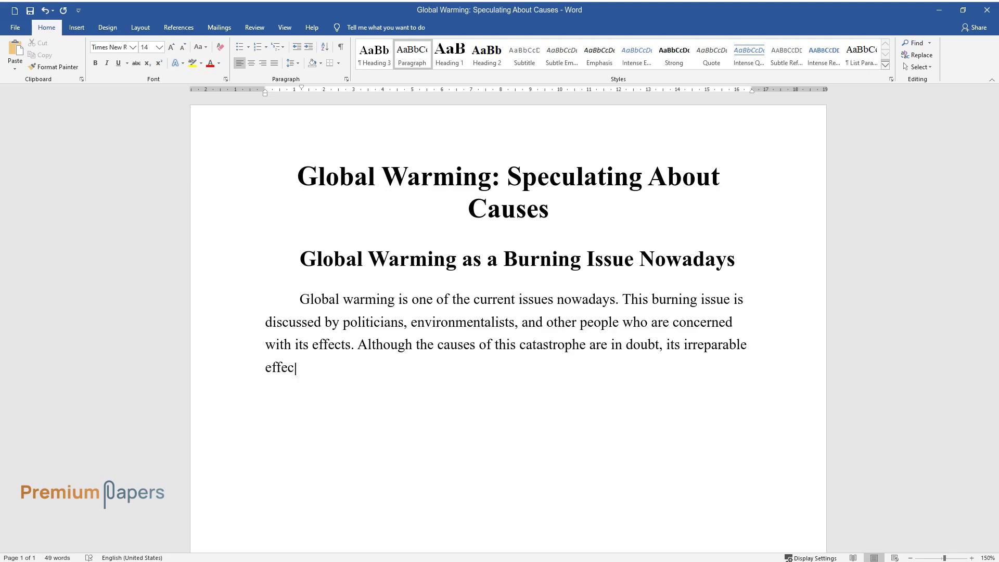
pyautogui.write('ble effects are real and measurable')
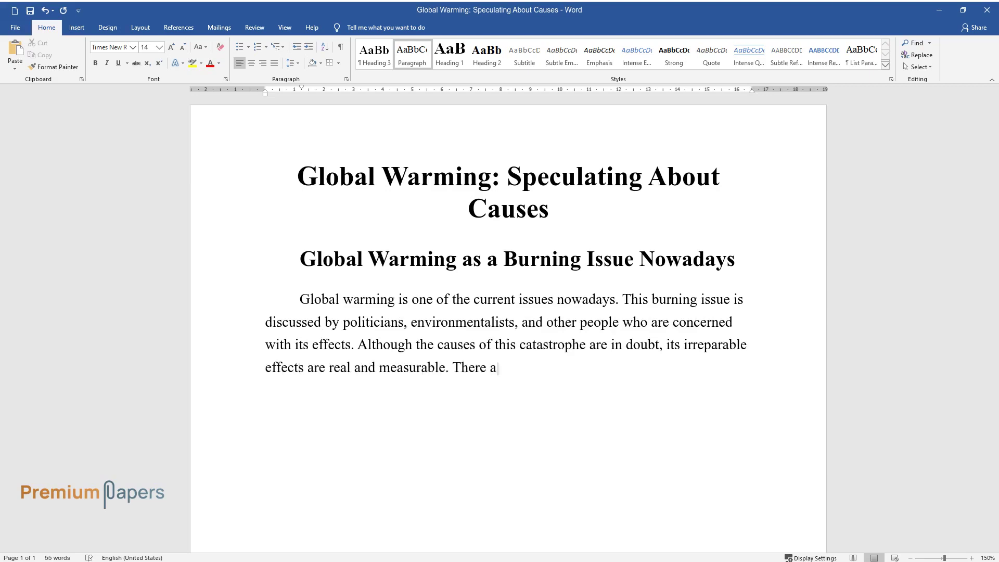
# Finish the introduction by noting many points of view on the approaching catastrophe's causes and promising to cast light upon some of the most reasonable ones
pyautogui.write('. There are a lot of points of view concerni')
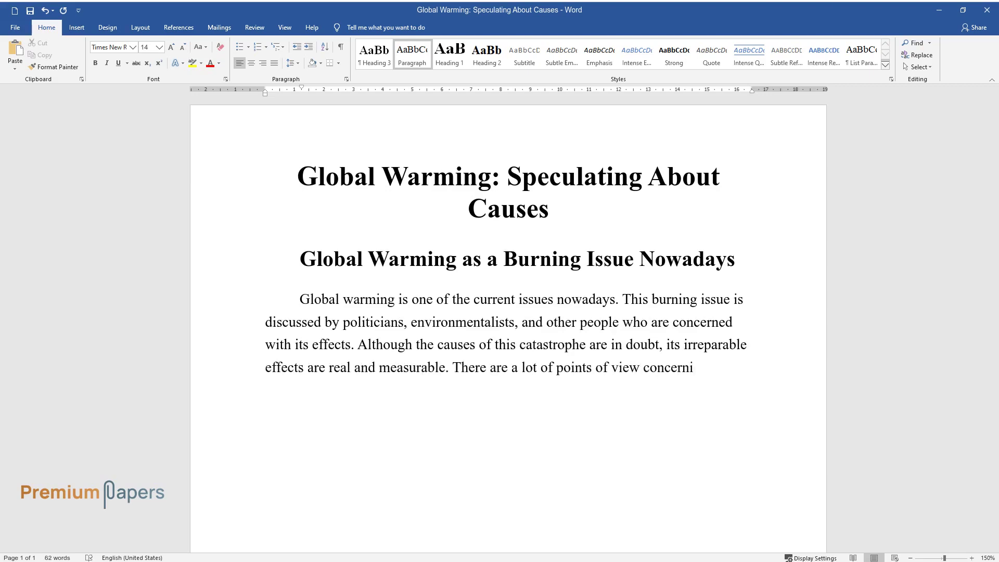
pyautogui.write('ng the causes of this approaching c')
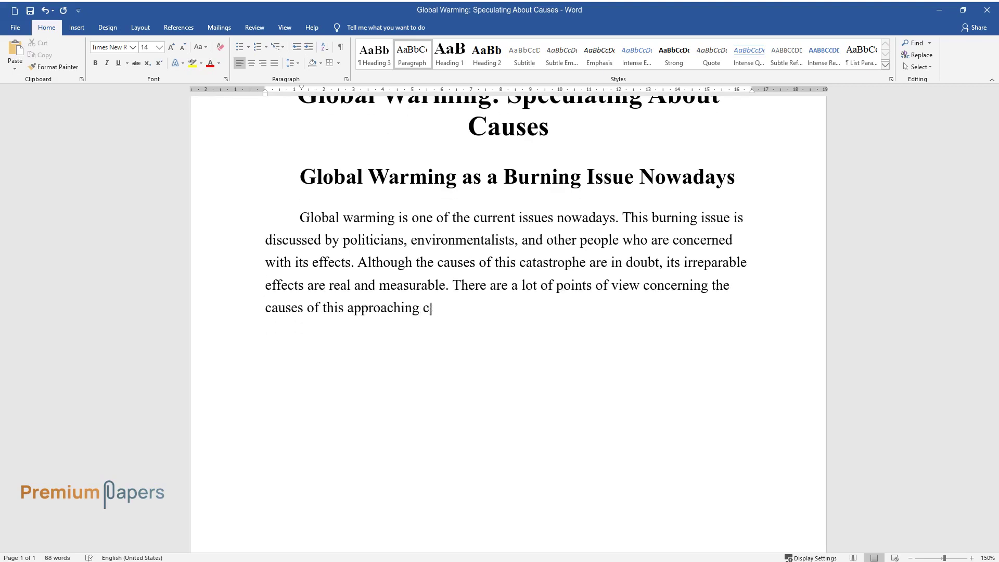
pyautogui.write('atastrophe. We are going to cast li')
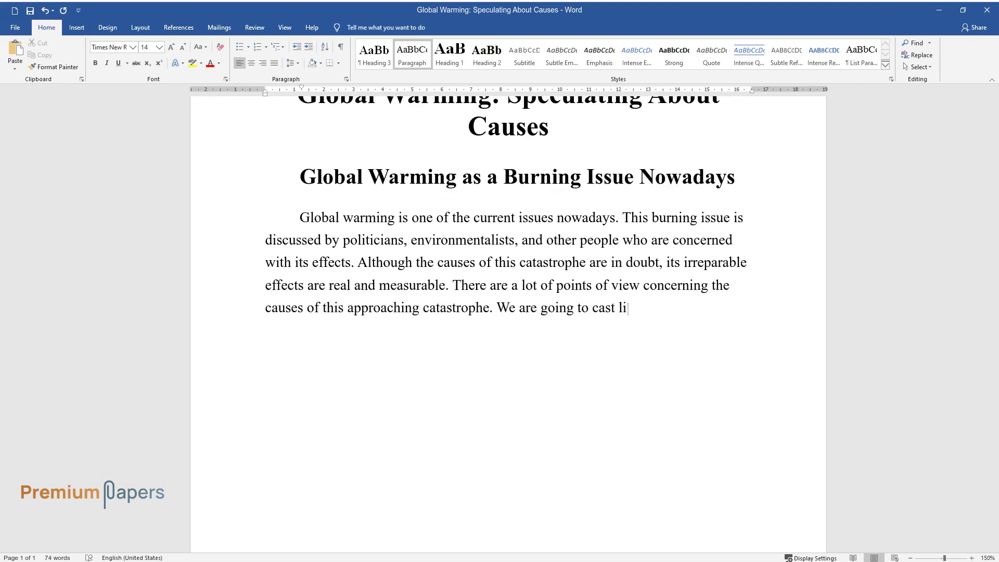
pyautogui.write('ght upon some of the most reasonabl')
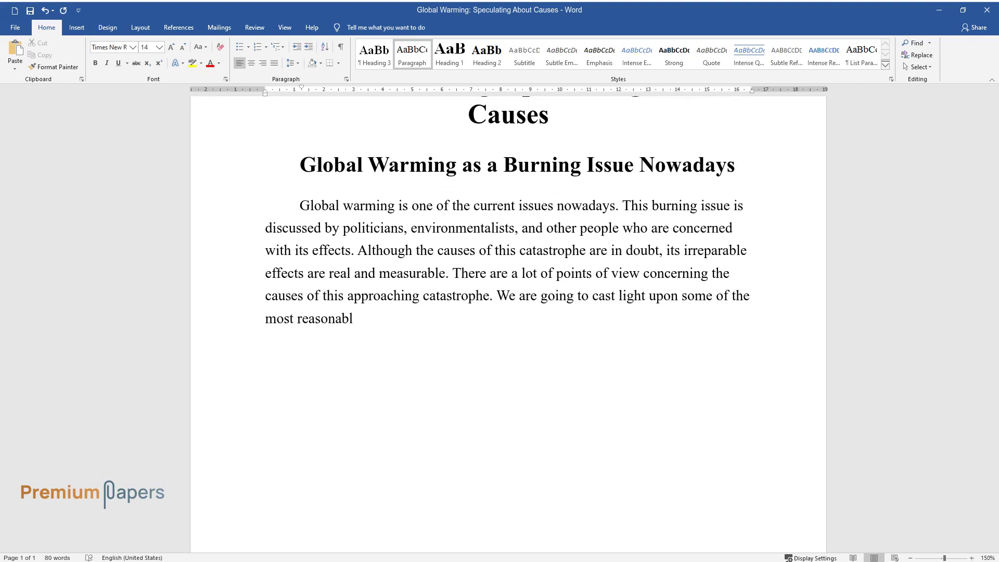
pyautogui.write('e causes of this catastrophe.')
pyautogui.press('Return')
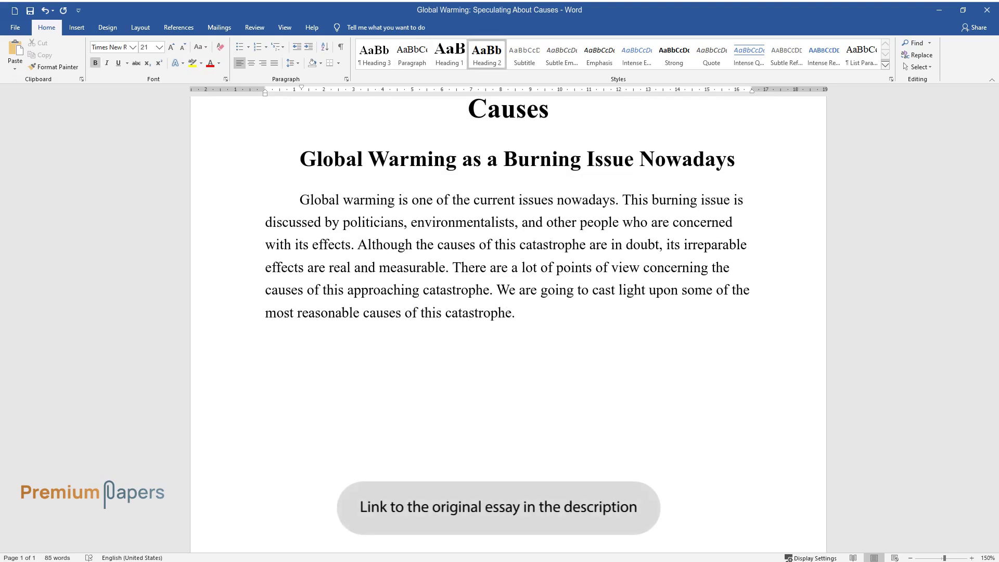
# Add the Heading 2 line "The Causes of Global Warming" and the Heading 3 line "Natural causes" below the introduction
pyautogui.hotkey('ctrl', 'alt', '2')
pyautogui.write('The Causes of Global Warming')
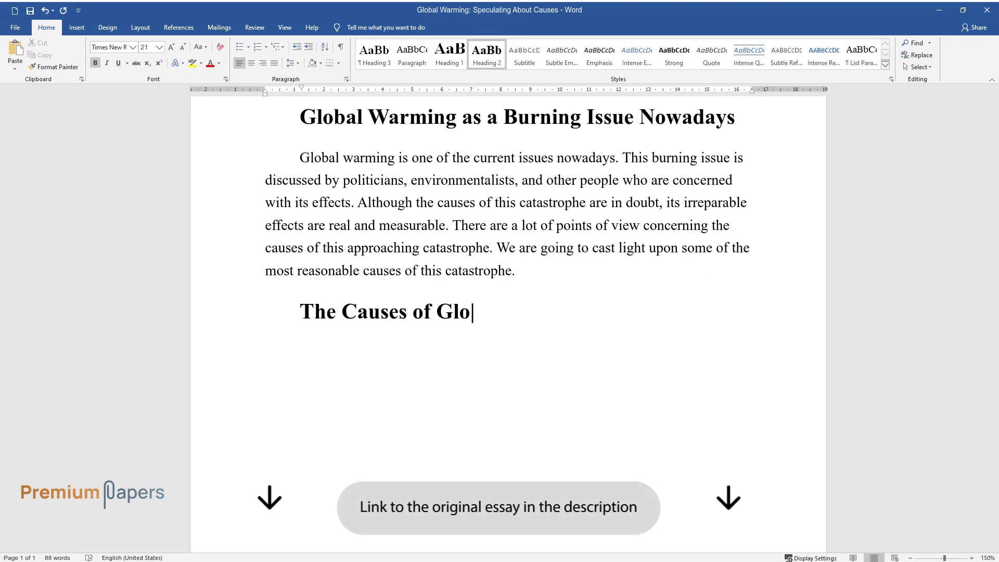
pyautogui.hotkey('ctrl', 'alt', '3')
pyautogui.write('N')
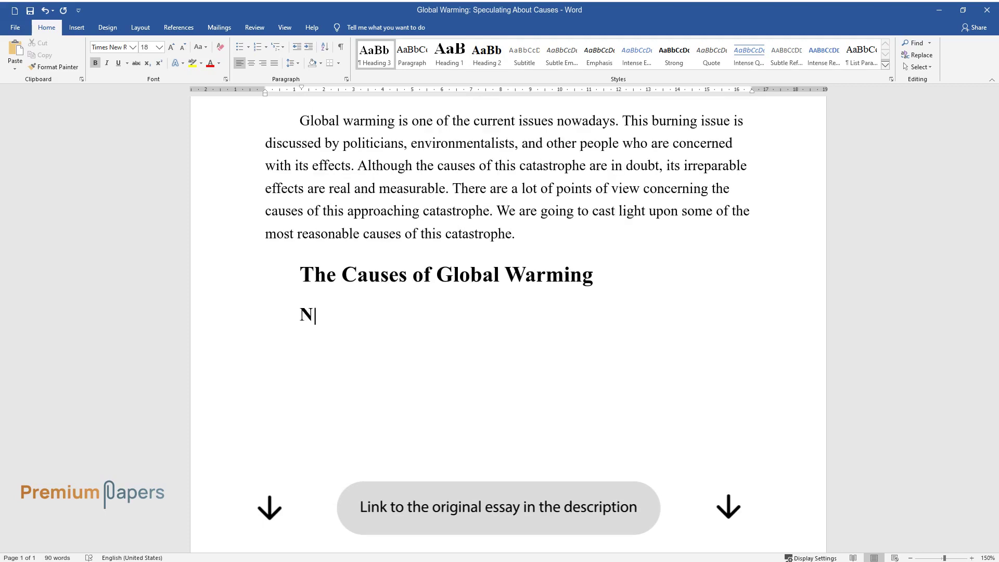
pyautogui.write('atural causese')
pyautogui.press('Return')
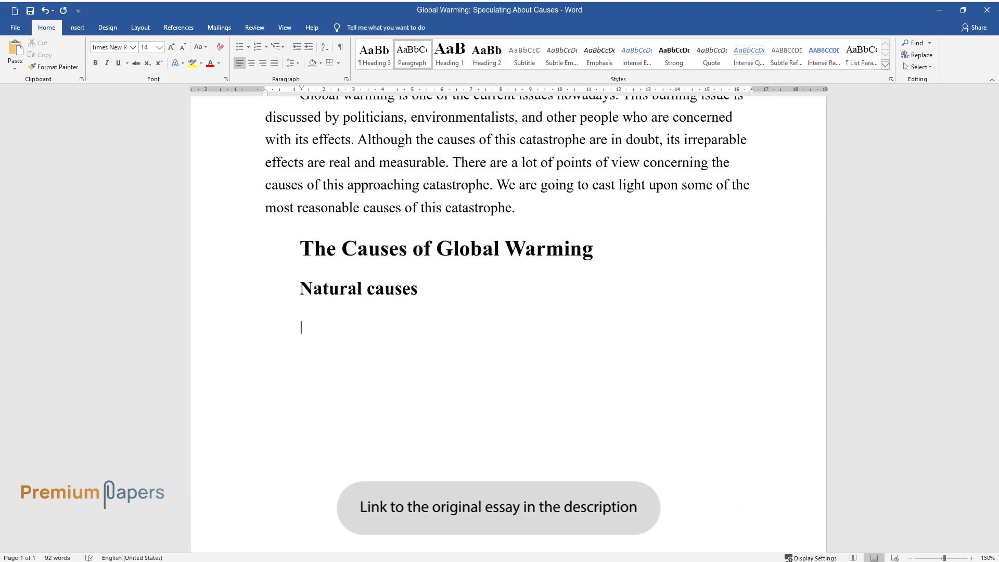
# Write under "Natural causes" that causes divide into natural and anthropogenic or man-made groups, first dwelling upon natural ones that do not depend on mankind
pyautogui.write('Factually, all ca')
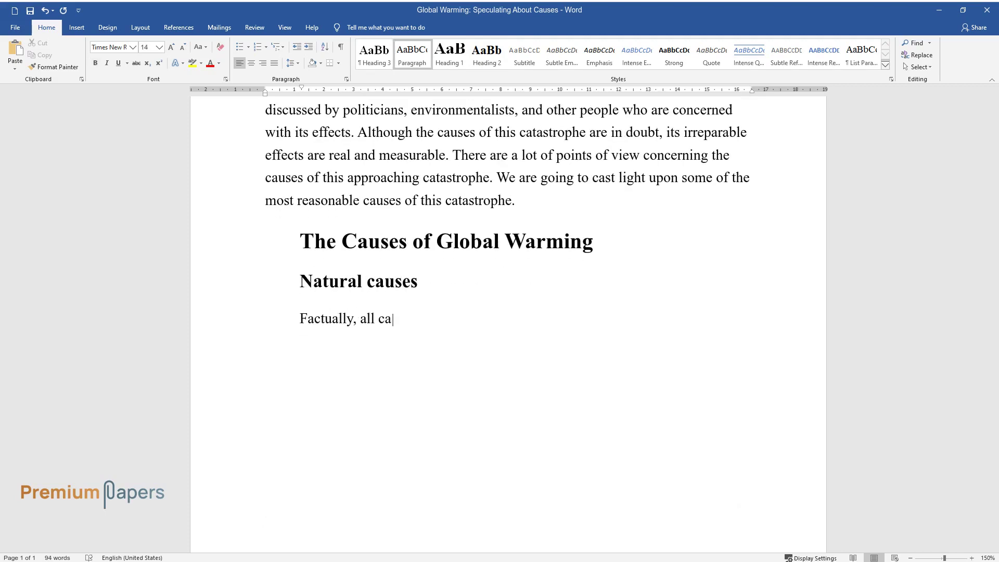
pyautogui.write('uses may be divided into two group')
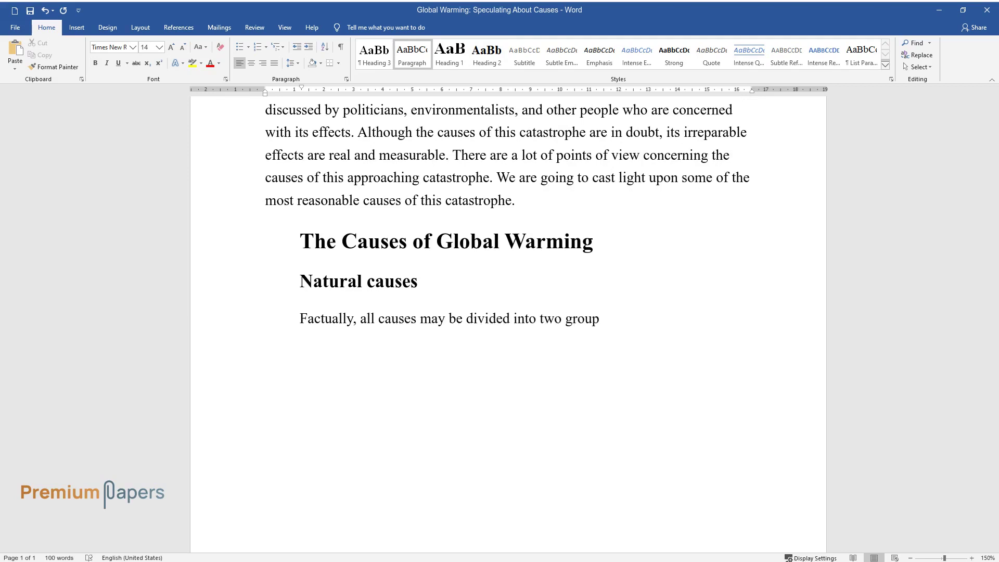
pyautogui.write('s namely the group of natural caus')
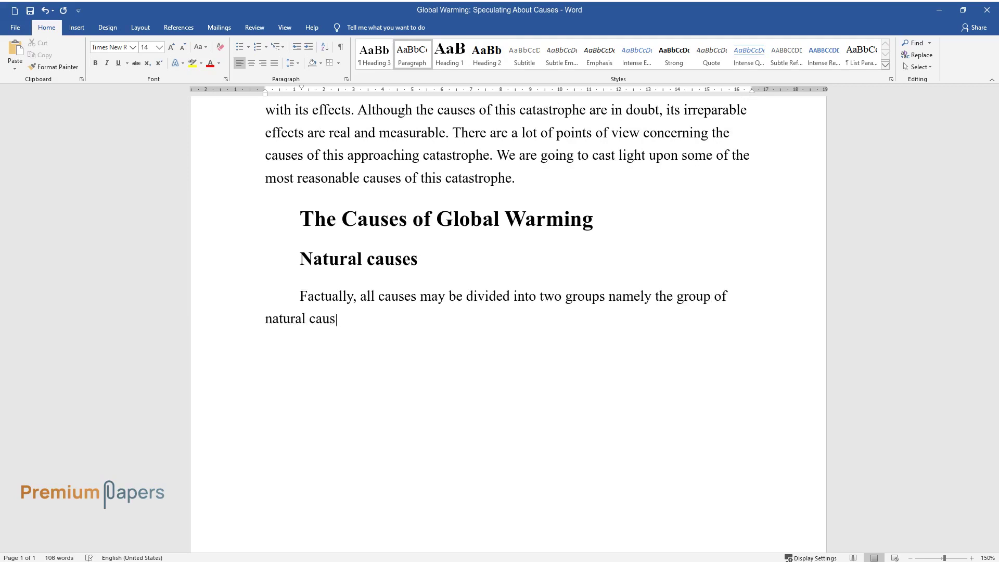
pyautogui.write('es and the group of anthropogenic ')
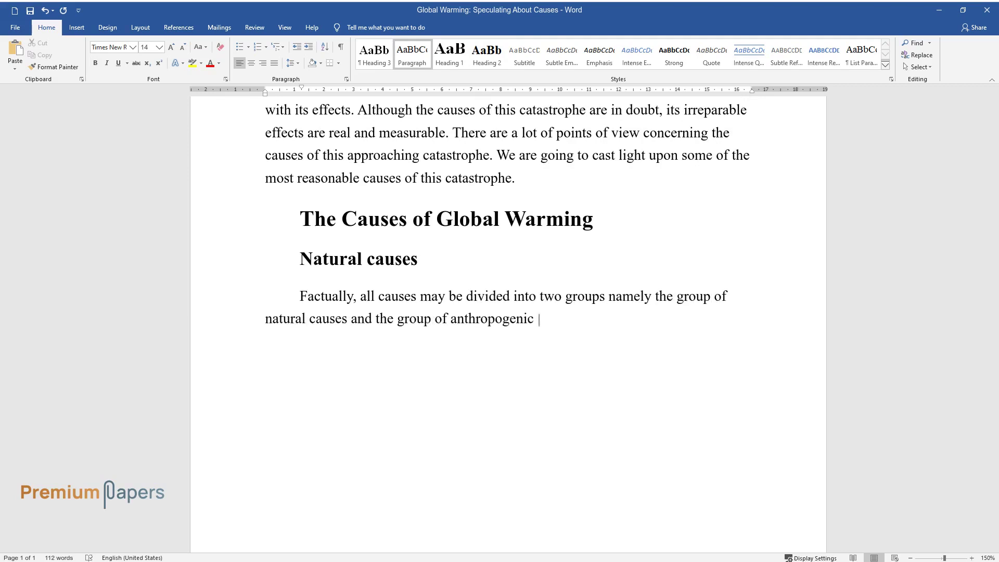
pyautogui.write('or man-made causes. Let us first d')
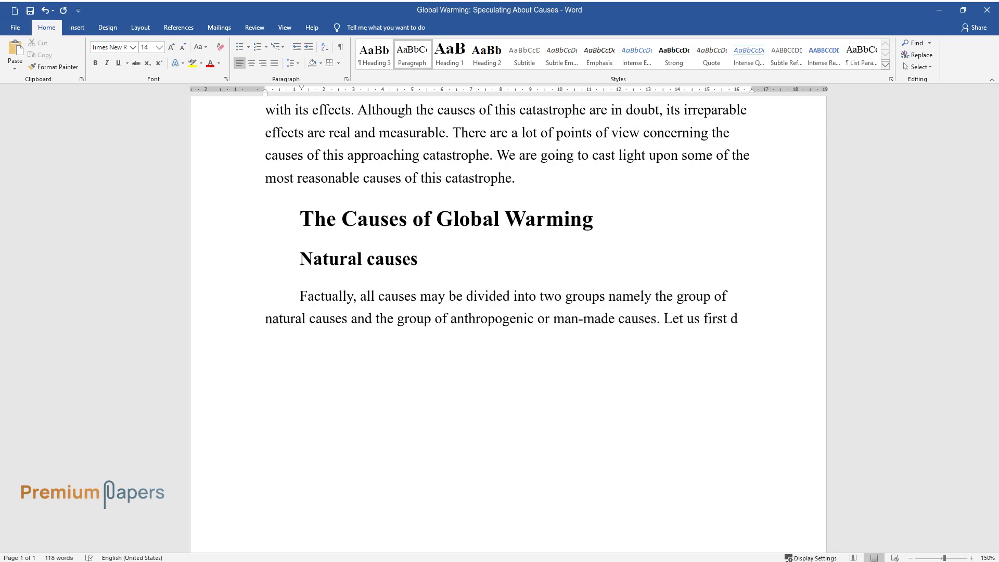
pyautogui.write('well upon natural causes that do ')
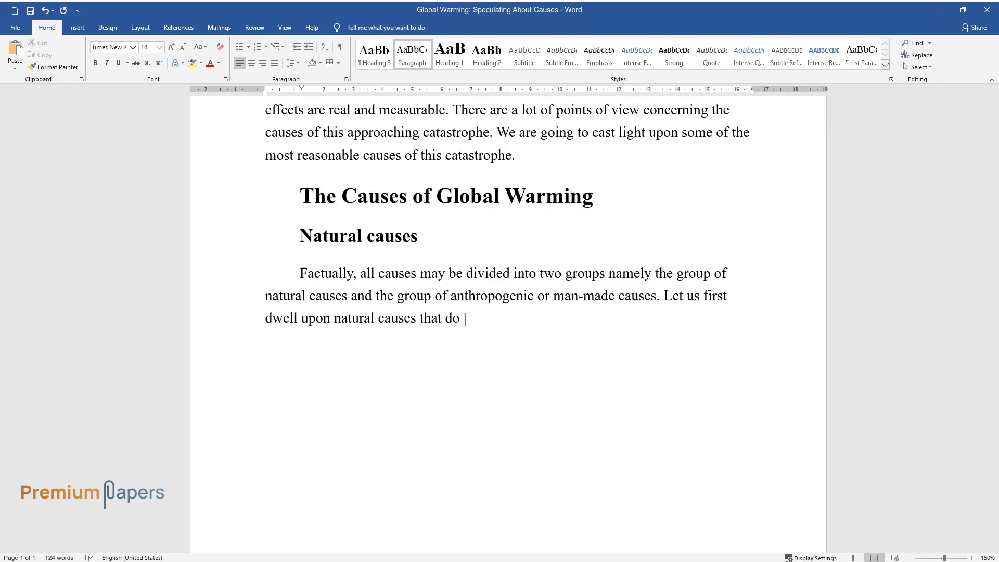
pyautogui.write('not depend on mankind. One of the ')
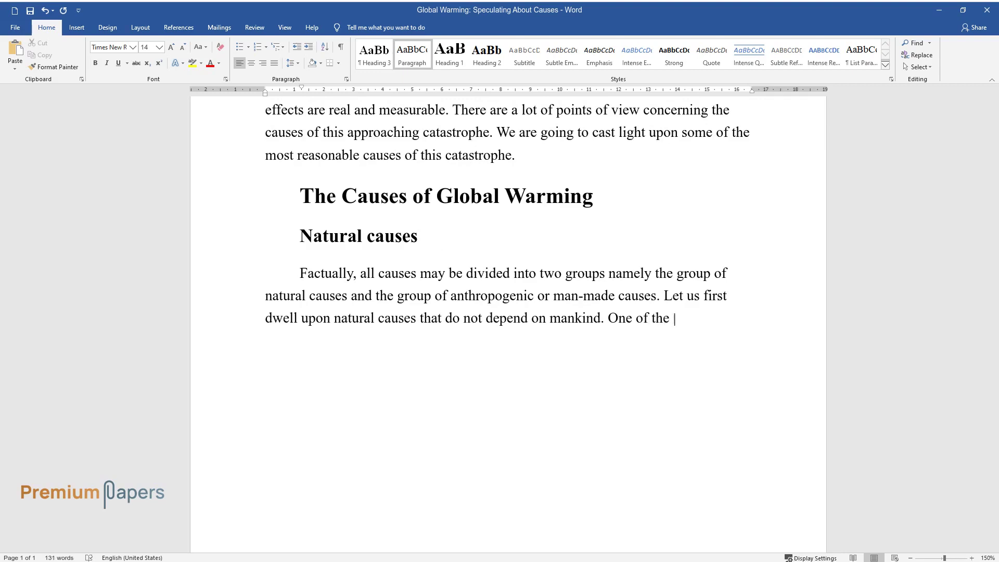
# Name wetlands and arctic tundra as a main natural cause, the main source of methane, a greenhouse gas that increases the temperature in the atmosphere
pyautogui.write('main natural causes is wetlands an')
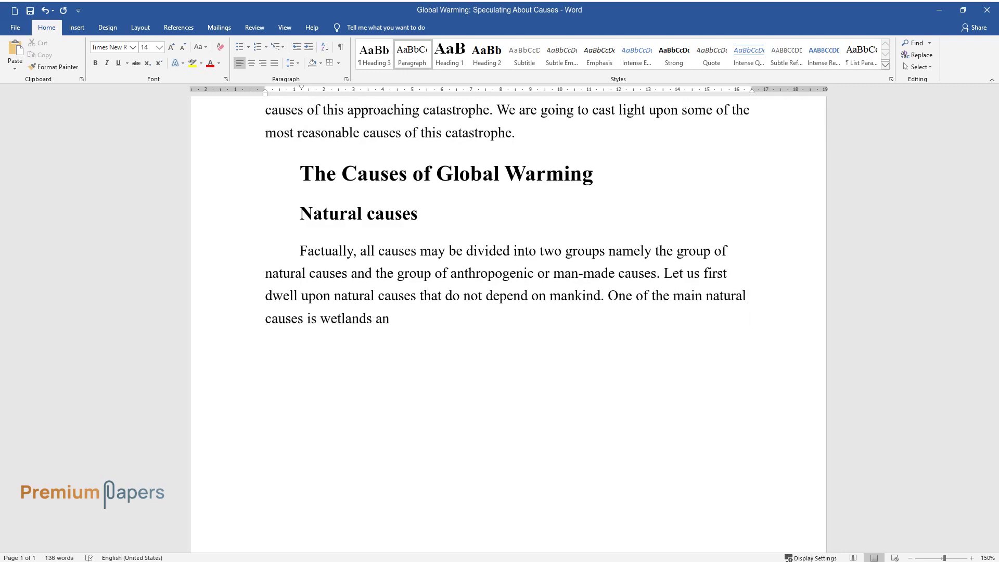
pyautogui.write('d arctic tundra which are the main')
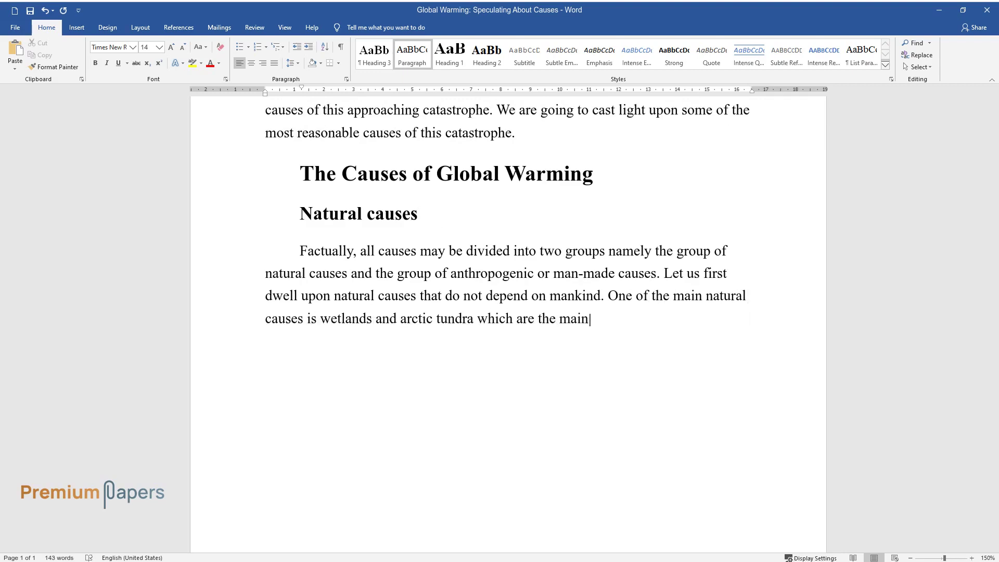
pyautogui.write(' source of methane emission. Metha')
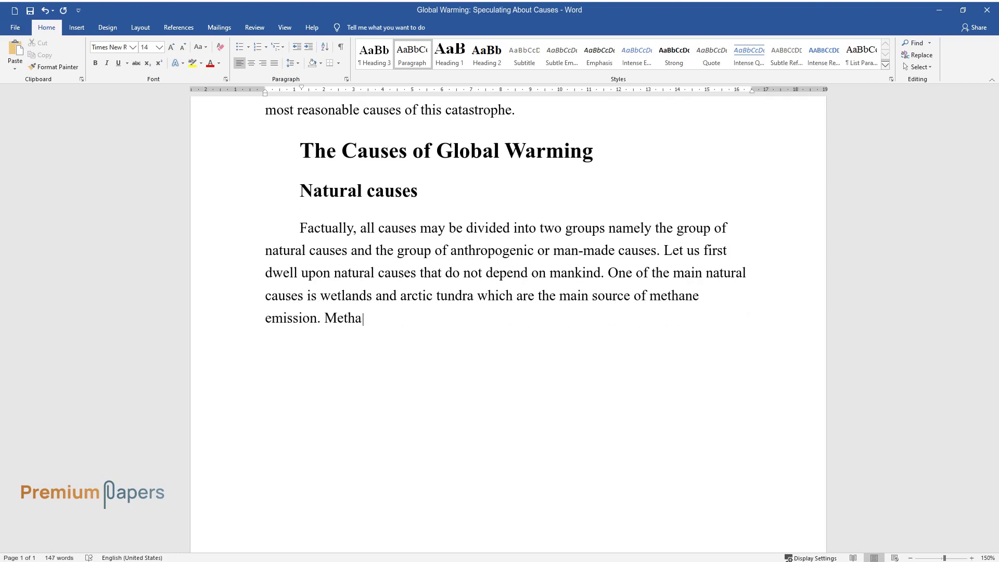
pyautogui.write('ne is known to be a greenhouse gas')
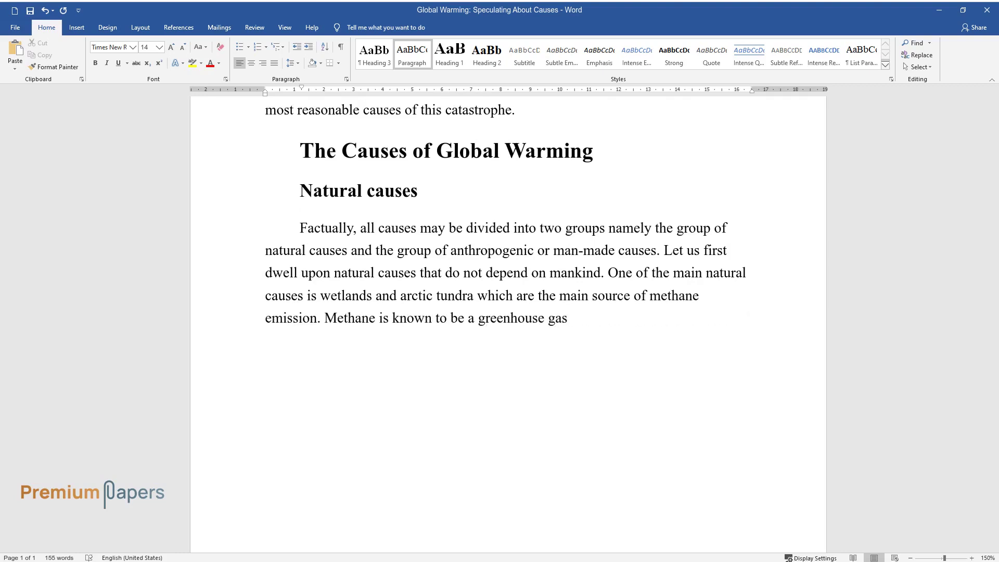
pyautogui.write(' that increases the temperature in the atm')
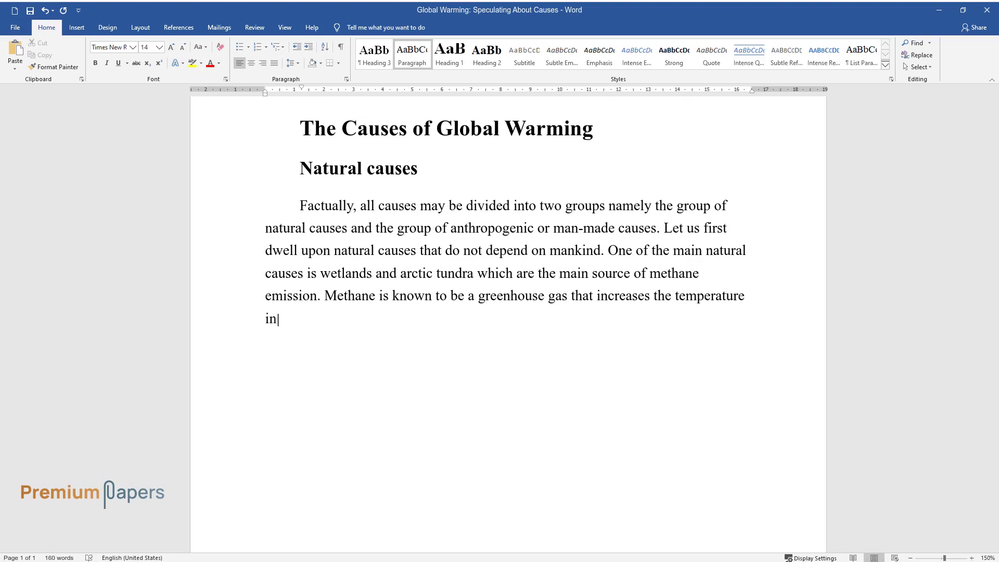
pyautogui.write('osphere. Another cause is ')
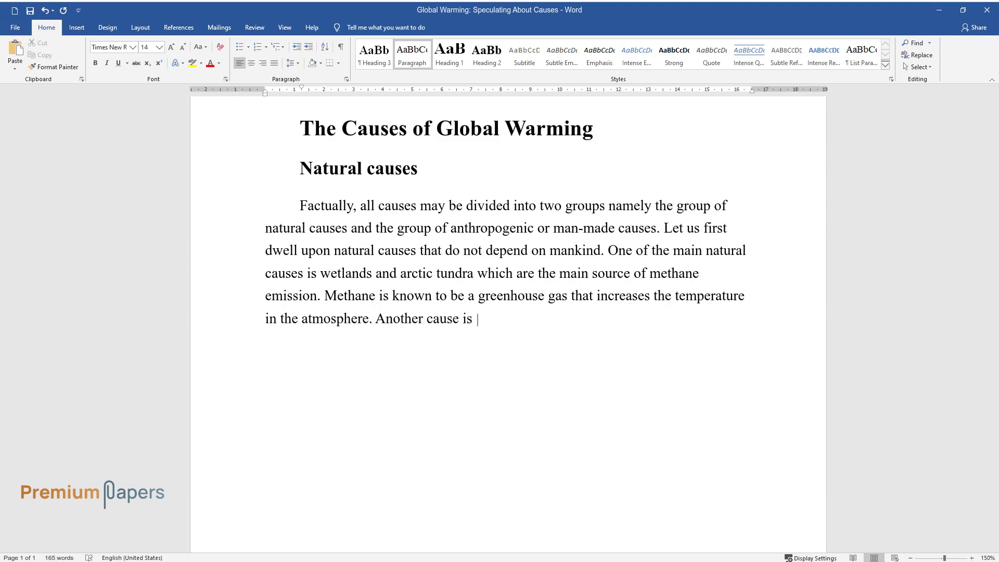
# Give as another natural cause "that the Earth is in a state of climate change as far as the line of the equator has gradually moved"
pyautogui.write('that the Earth is in a state of cl')
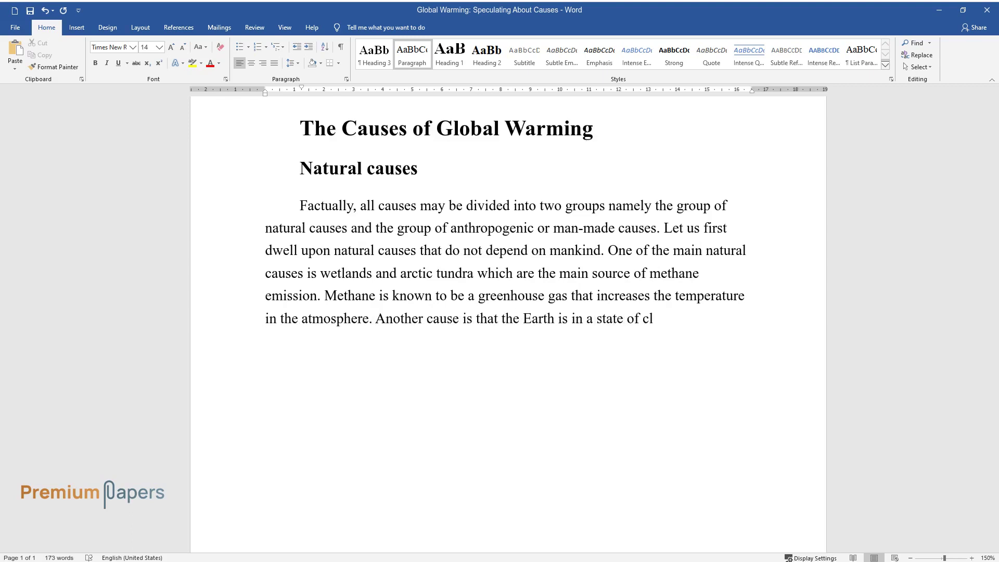
pyautogui.write('imate change as far as the line of')
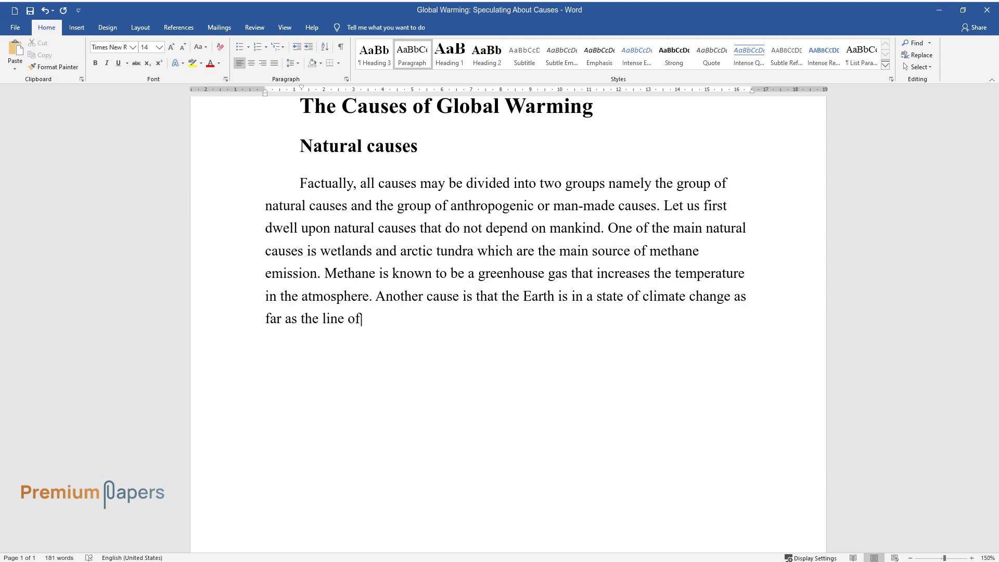
pyautogui.write(' the equator has gradually moved. ')
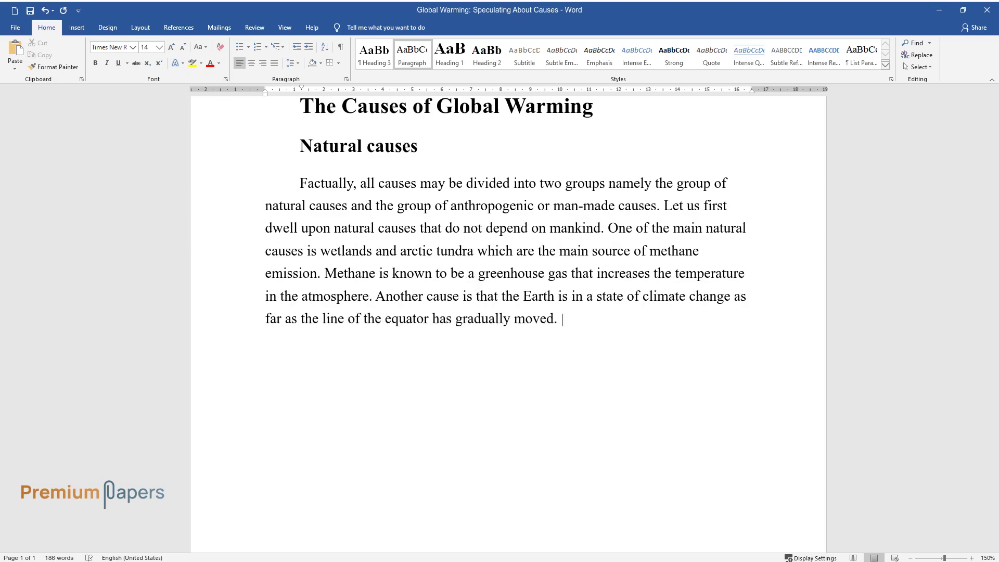
# Finish the natural causes paragraph: this change happens once in 40,000 years, global warming results from it, and natural causes are fewer than man-made ones
pyautogui.write('This climate change usually happe')
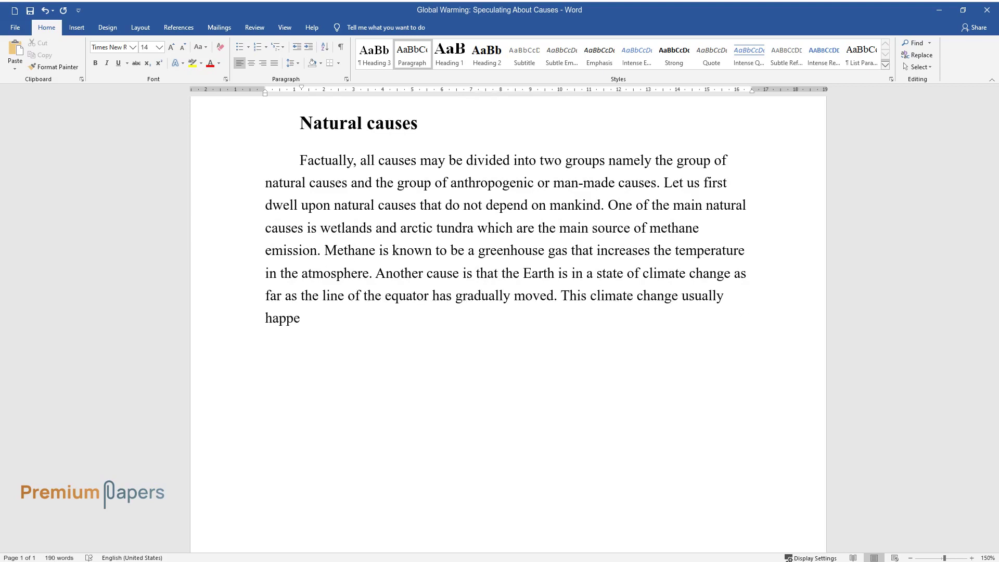
pyautogui.write('ns once in 40,000 years and global')
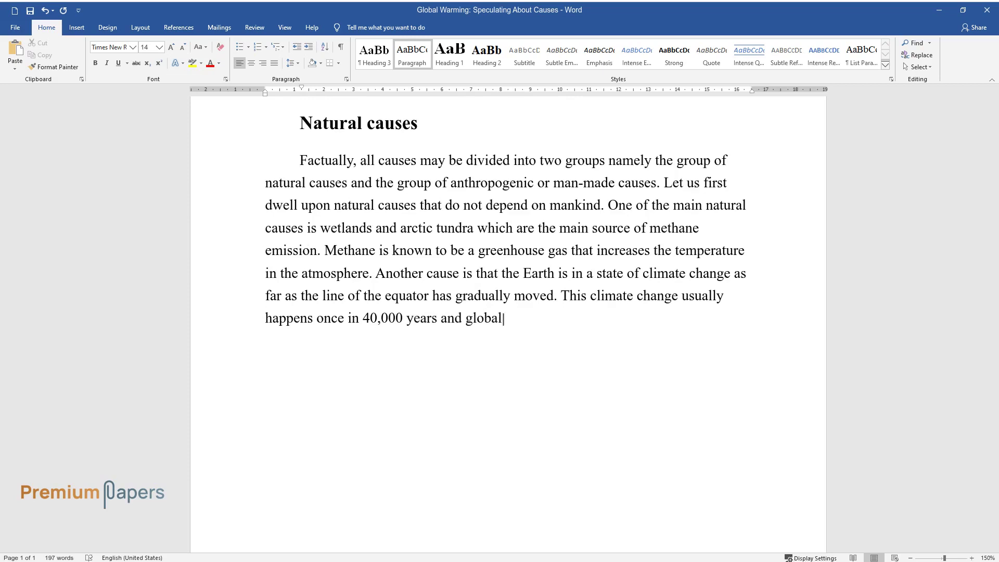
pyautogui.write(' warming is the result of this cha')
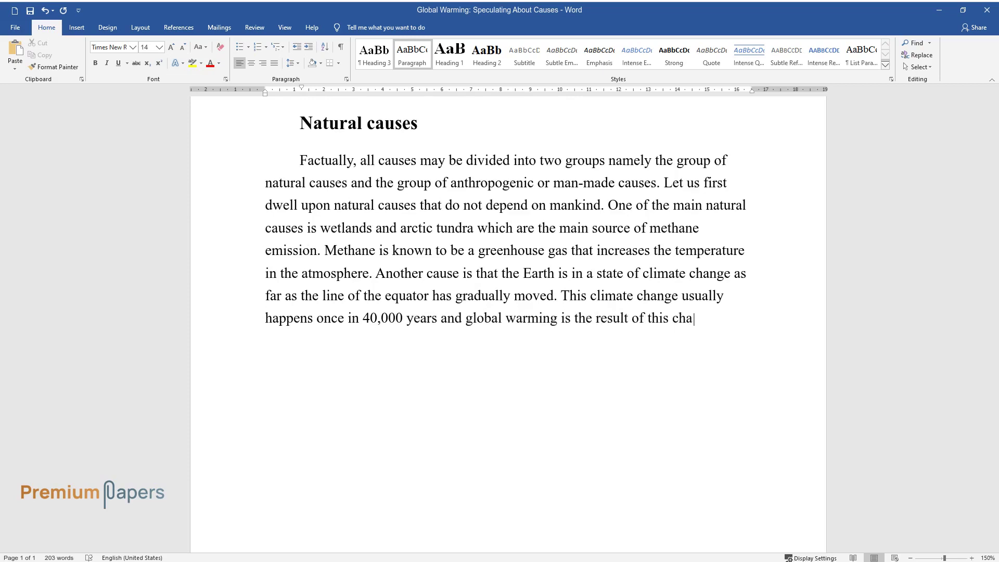
pyautogui.write('nge. There are not so many natural')
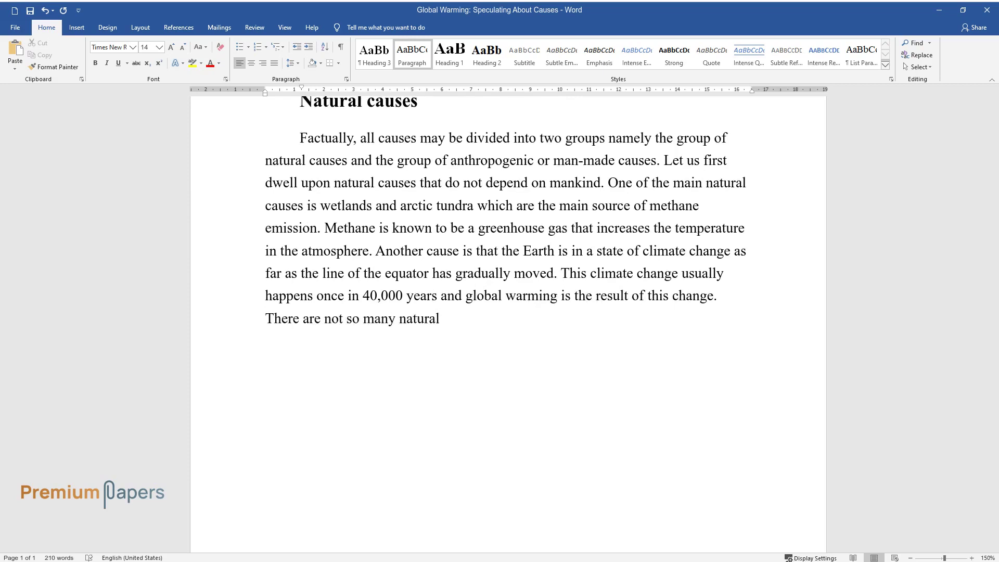
pyautogui.write(' causes as man-made ones.')
# Add the Heading 3 line "Anthropogenic (man-made) causes" below the natural causes paragraph
pyautogui.press('Return')
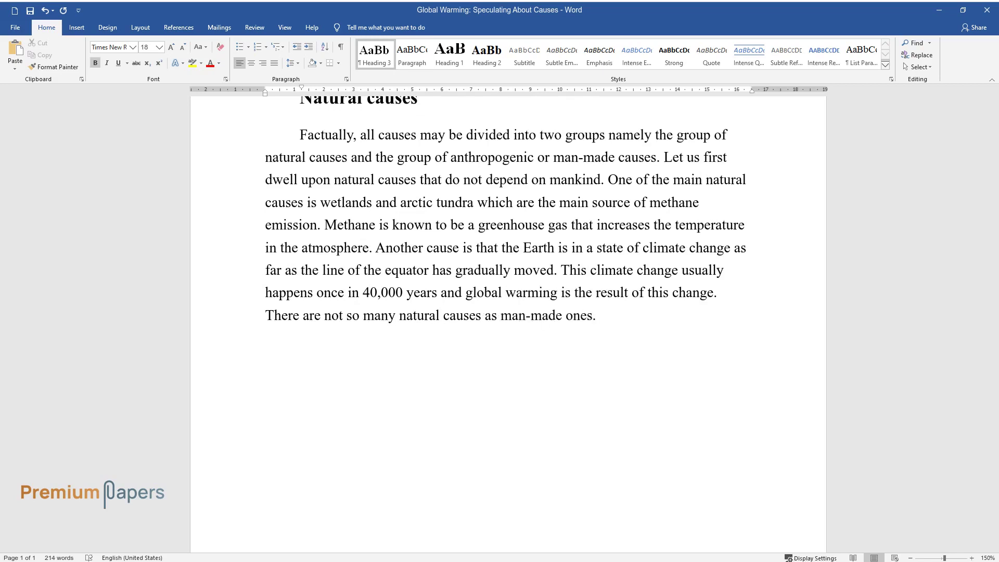
pyautogui.write('Anthropogenic (ma')
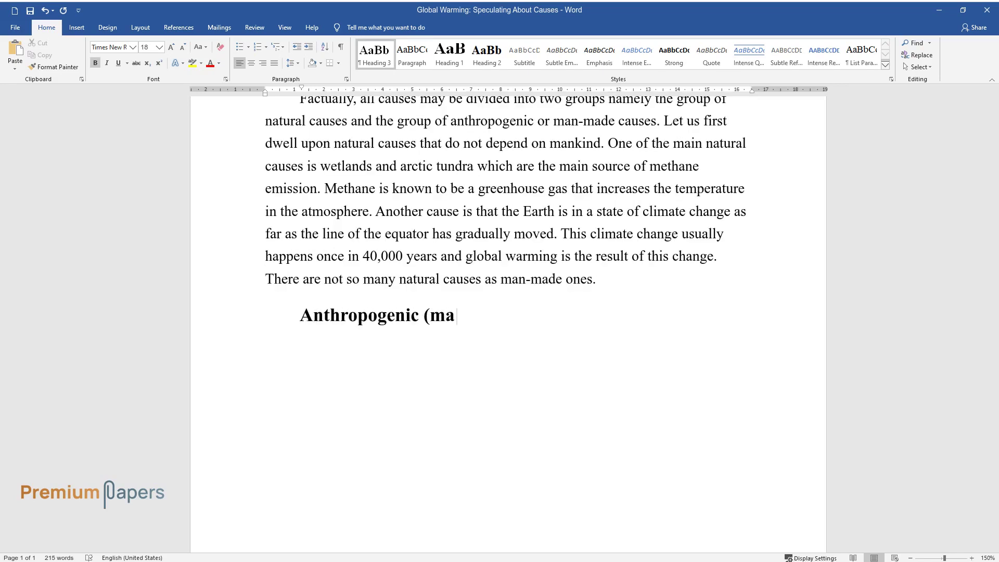
pyautogui.write('n-made) causes')
pyautogui.press('Return')
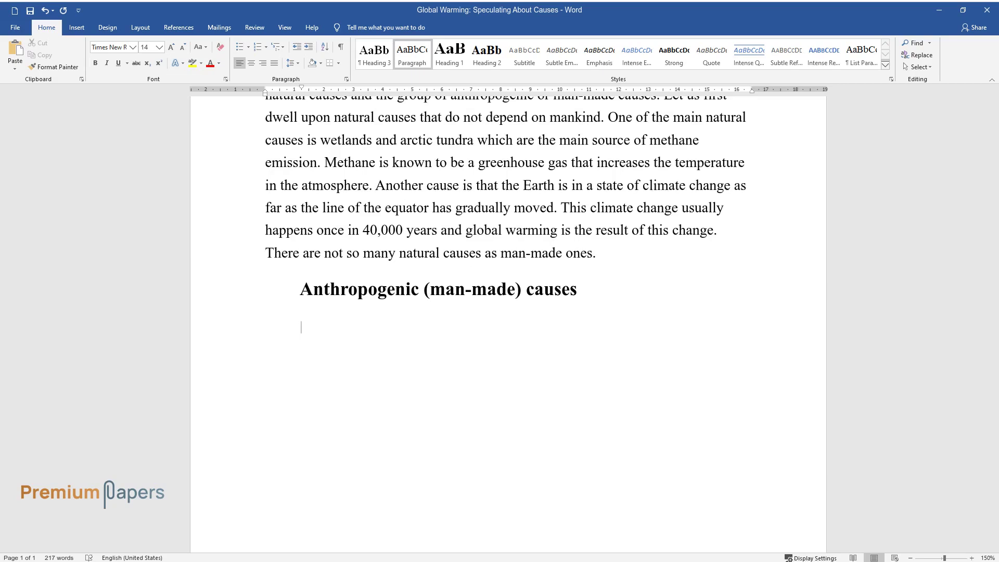
# Open the anthropogenic section by stating that human beings' actions are considered the main cause of global warming and are the most harmful to our planet
pyautogui.write('Human bein')
pyautogui.write("gs' actions are considered")
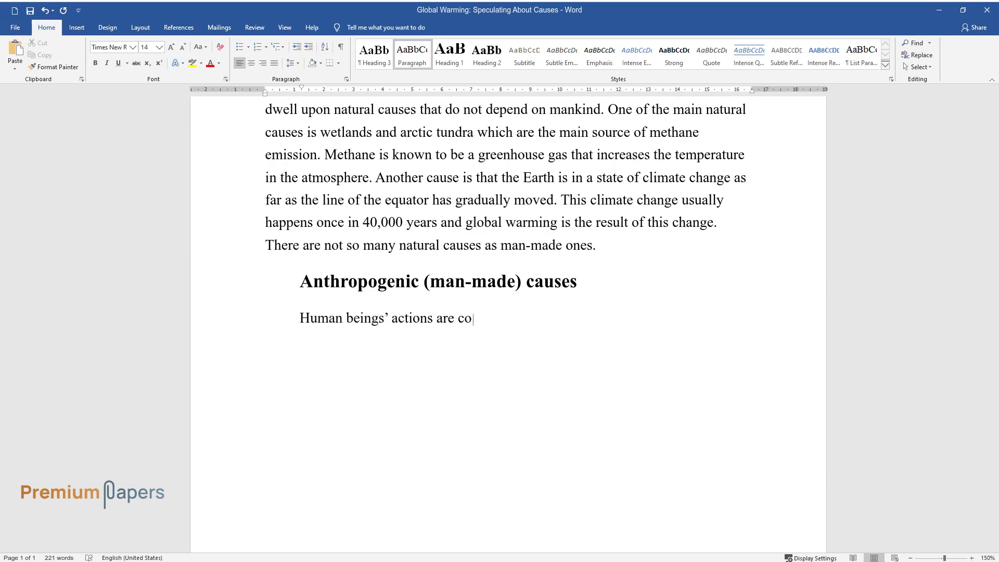
pyautogui.write(' to be the main cause of gl')
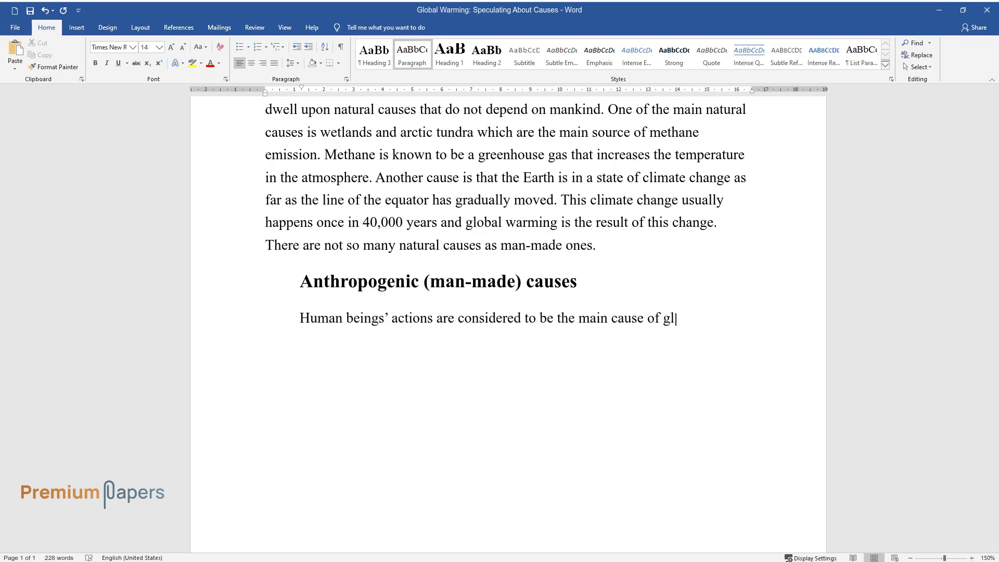
pyautogui.write('obal warming. These causes are the')
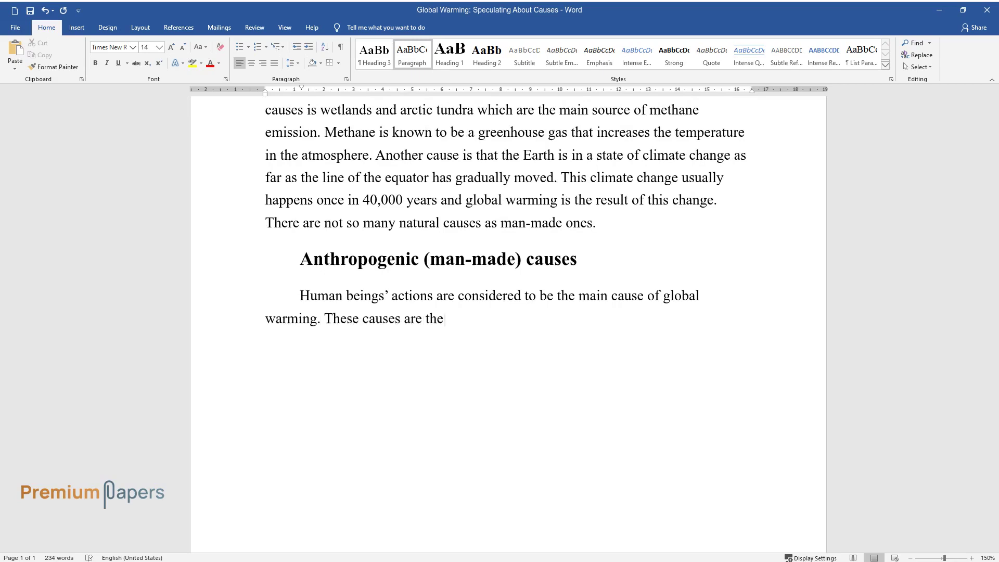
pyautogui.write(' most harmful to our planet. Peopl')
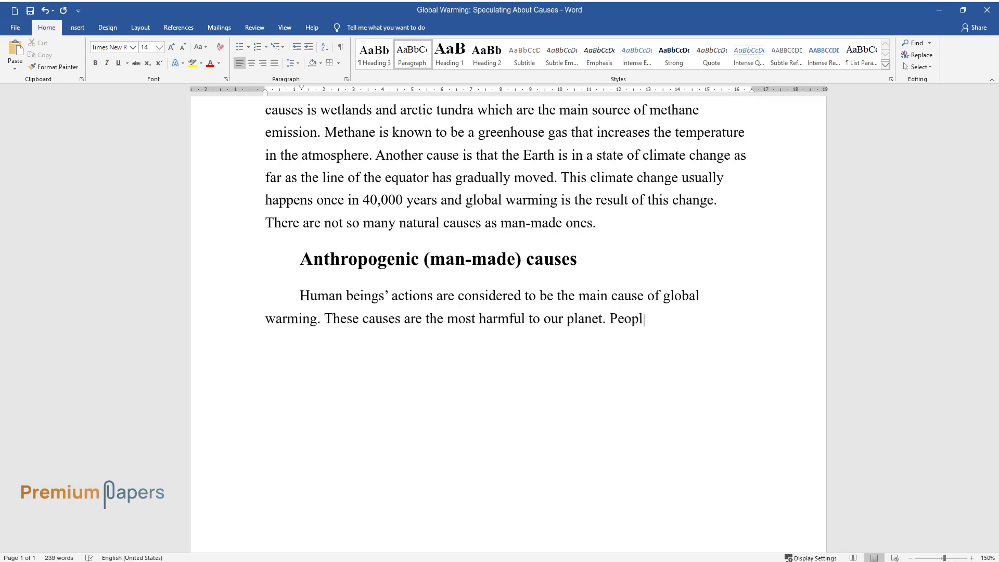
# Continue that people take everything from their life without taking care of future generations and use the wealth of our nature without giving back
pyautogui.write('e are accustomed to taking everythi')
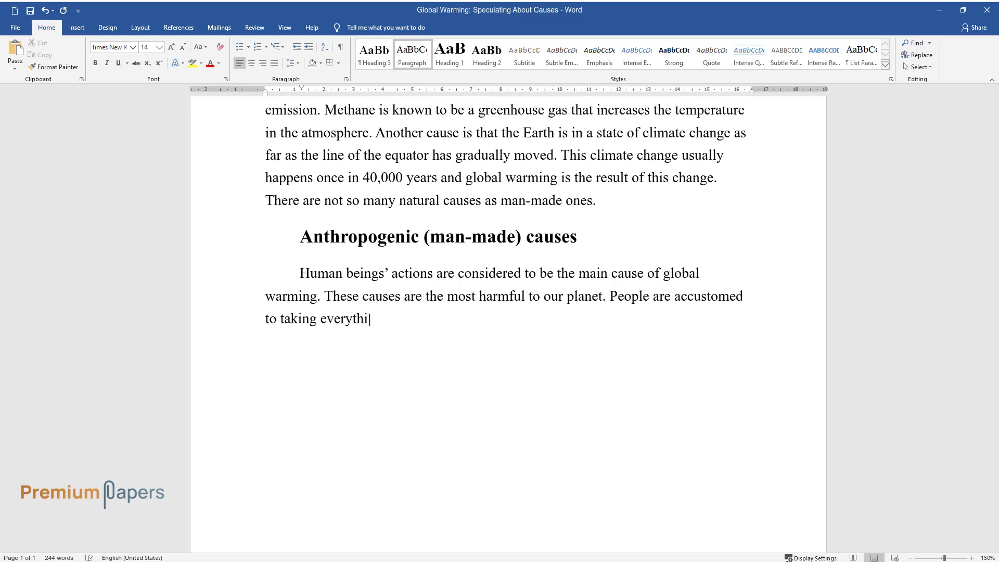
pyautogui.write('ng from their life without taking ')
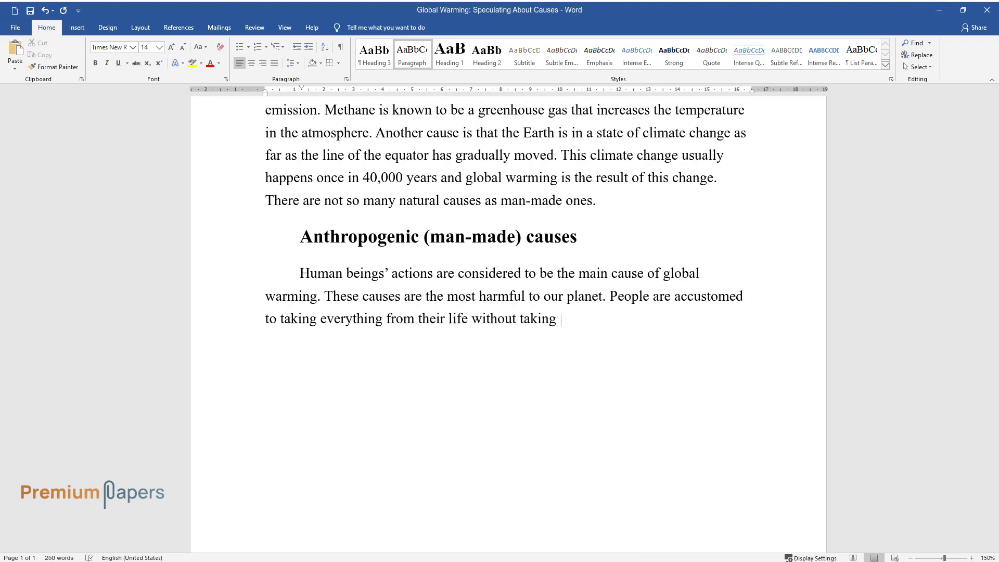
pyautogui.write('care of future generations. They us')
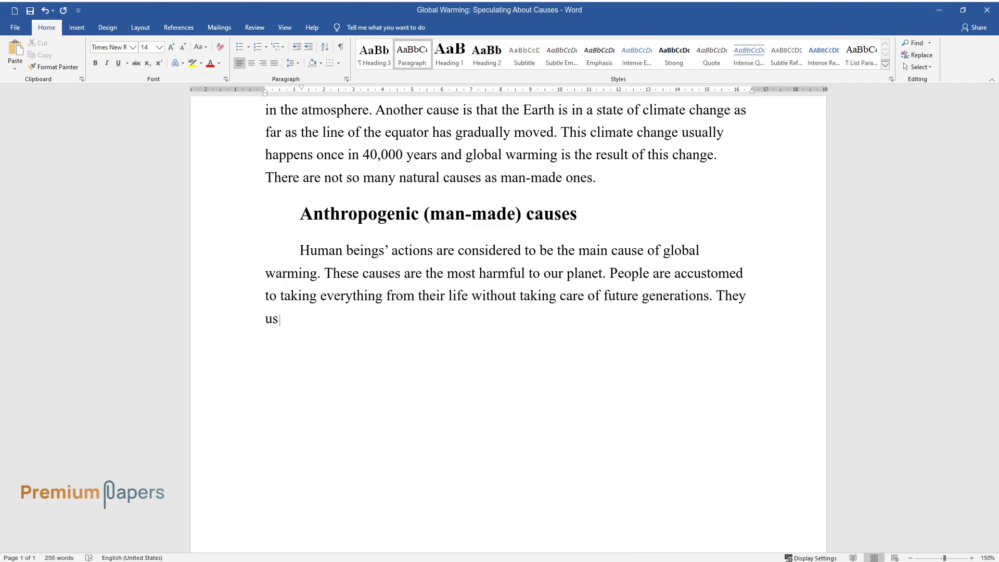
pyautogui.write('e the wealth of our nature without')
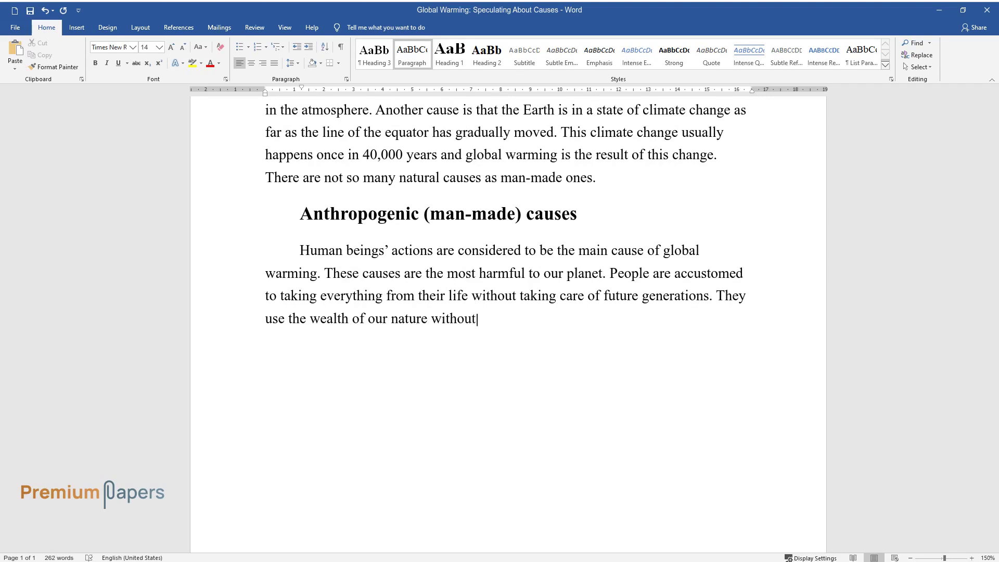
# Close the anthropogenic paragraph with "Such irresponsibility may cause a global catastrophe which results will be irreparable."
pyautogui.write(' any paying back. Such irresponsibi')
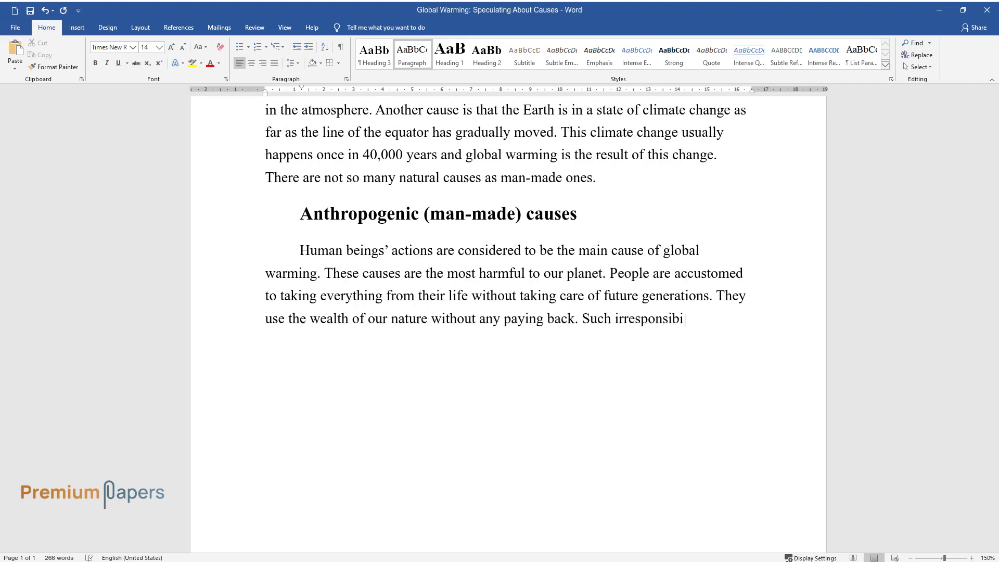
pyautogui.write('lity may cause a global catastroph')
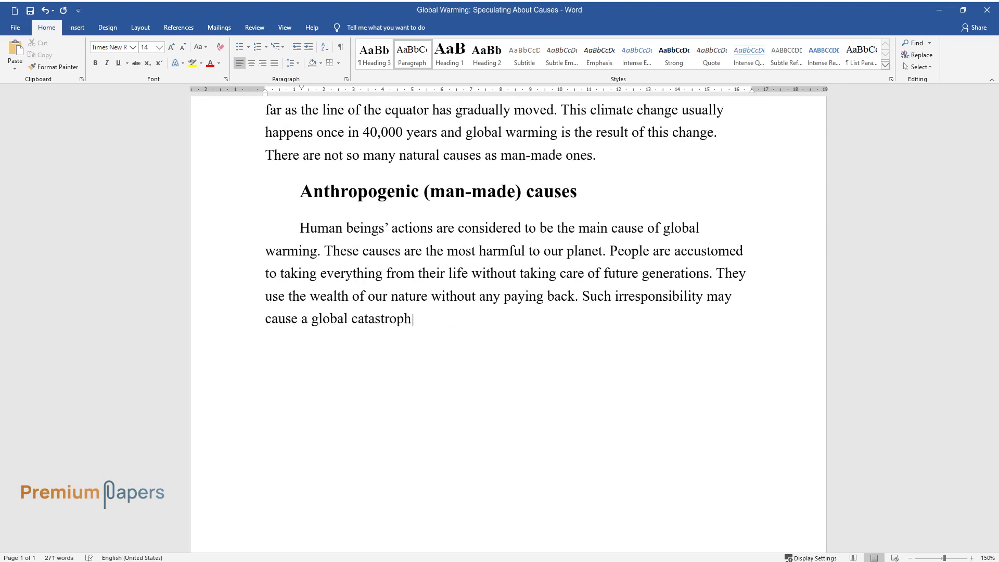
pyautogui.write('e which results will be irreparable')
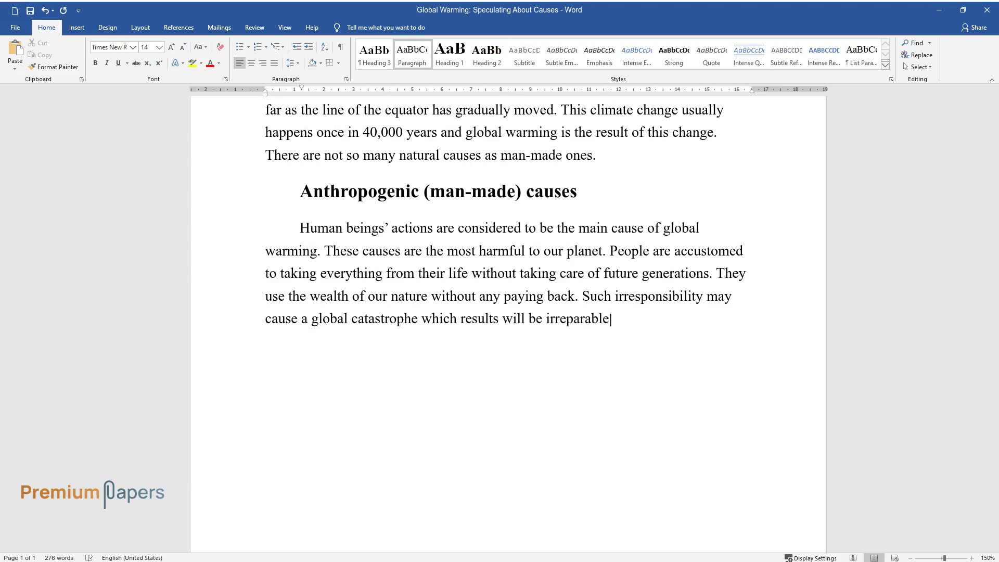
pyautogui.write('.')
# Add the Heading 2 line "Causes That Make Mankind Think Over Their Actions" below the anthropogenic causes paragraph
pyautogui.press('Return')
pyautogui.write('Causes That M')
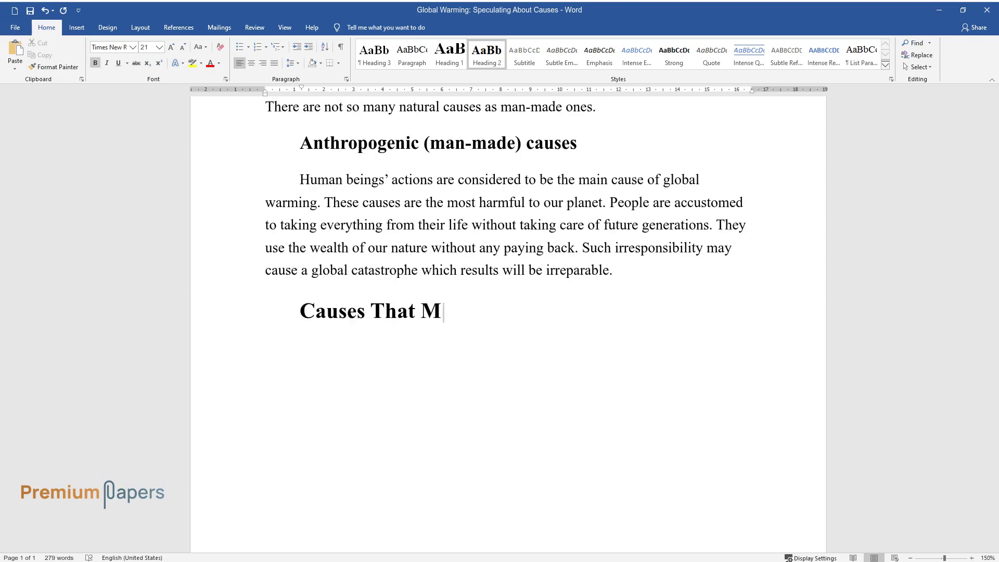
pyautogui.write('ake Mankind Think Over Their Actions')
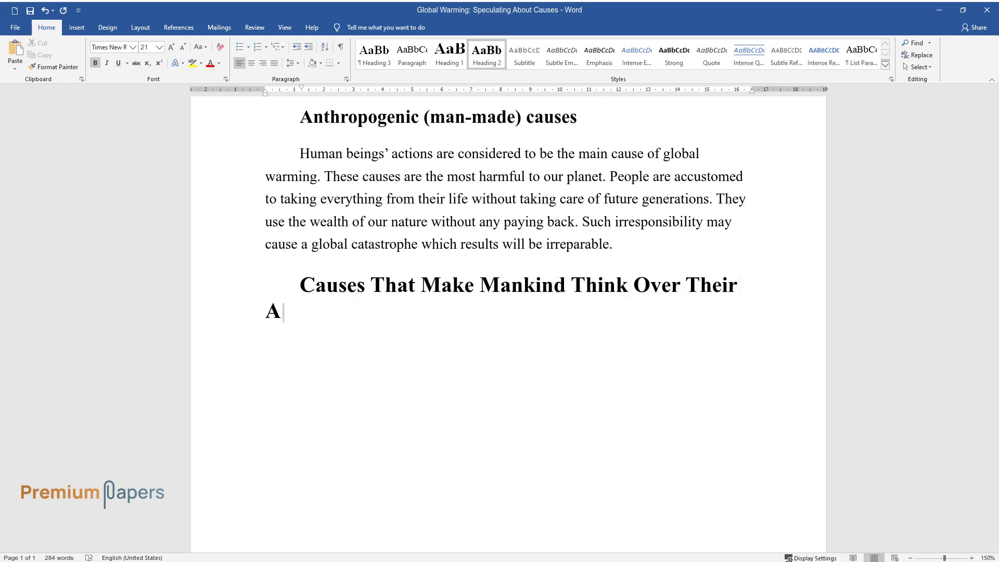
pyautogui.press('Return')
# Start the paragraph under the new heading, stating that pollution is a most current issue and people do not stop harming the Earth despite realizing the consequences
pyautogui.write('Polluti')
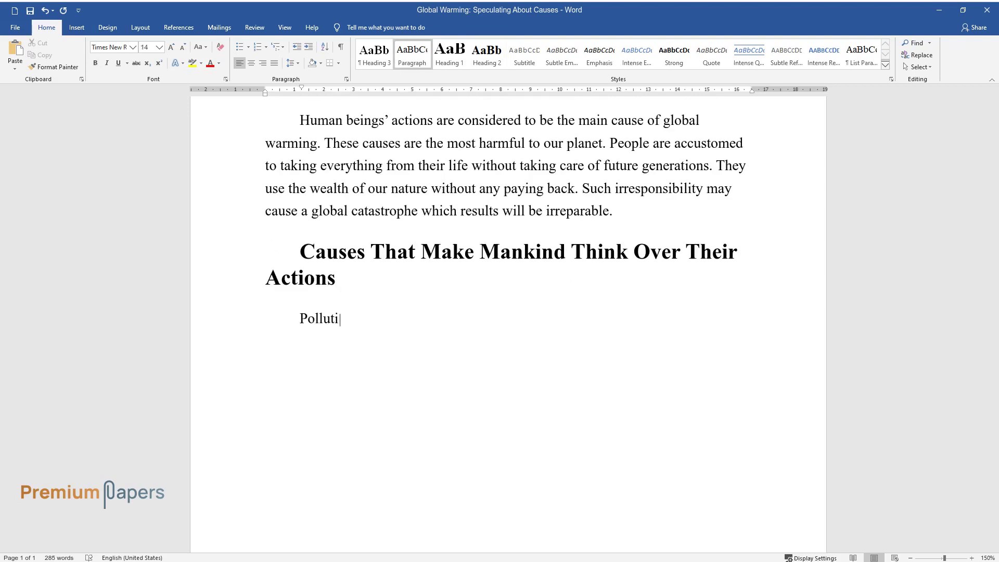
pyautogui.write('on is one of the most current issu')
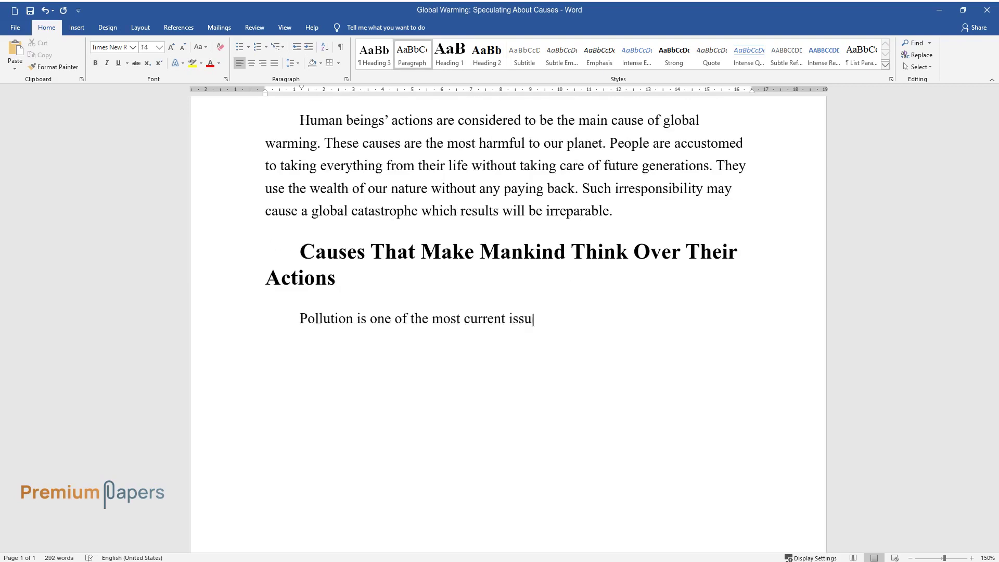
pyautogui.write('es nowadays. Although people reali')
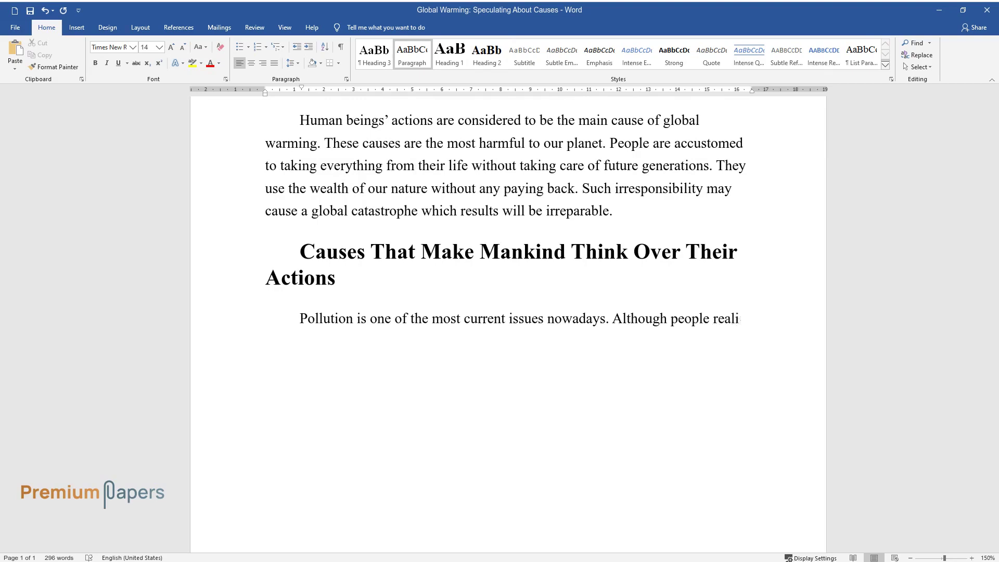
pyautogui.write('ze all the consequences of their ')
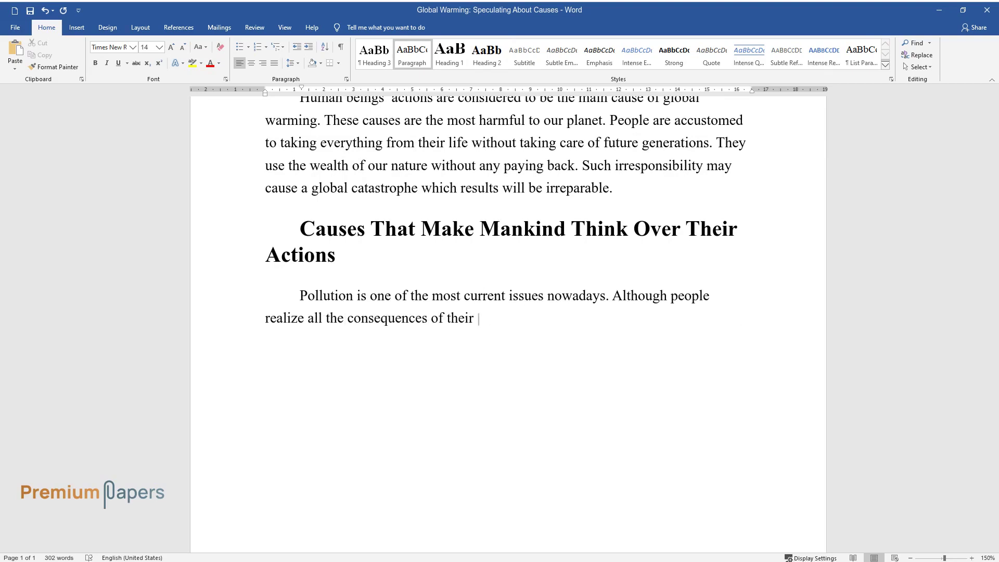
pyautogui.write('actions, they do not stop harming t')
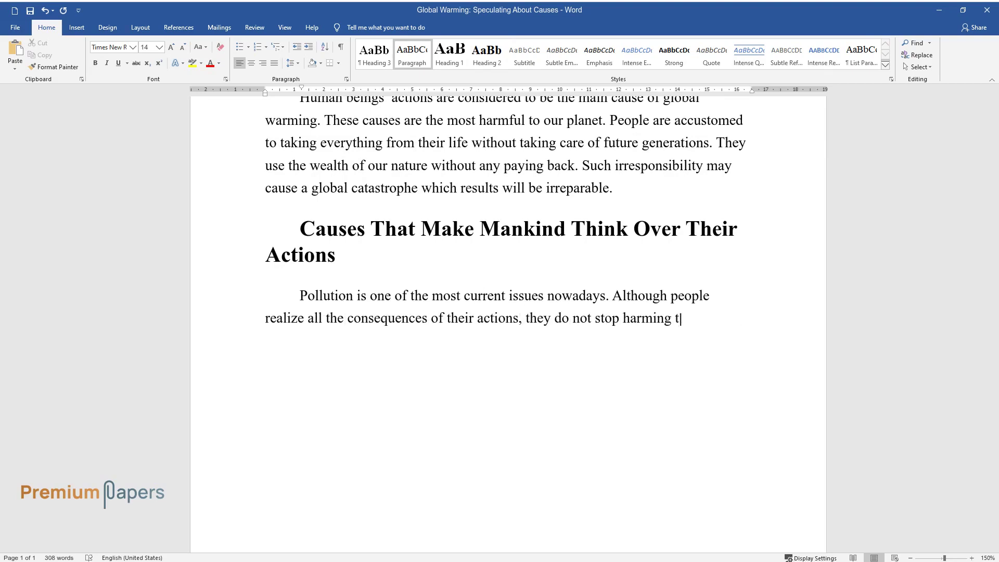
pyautogui.write('he Earth. There are a lot of forms')
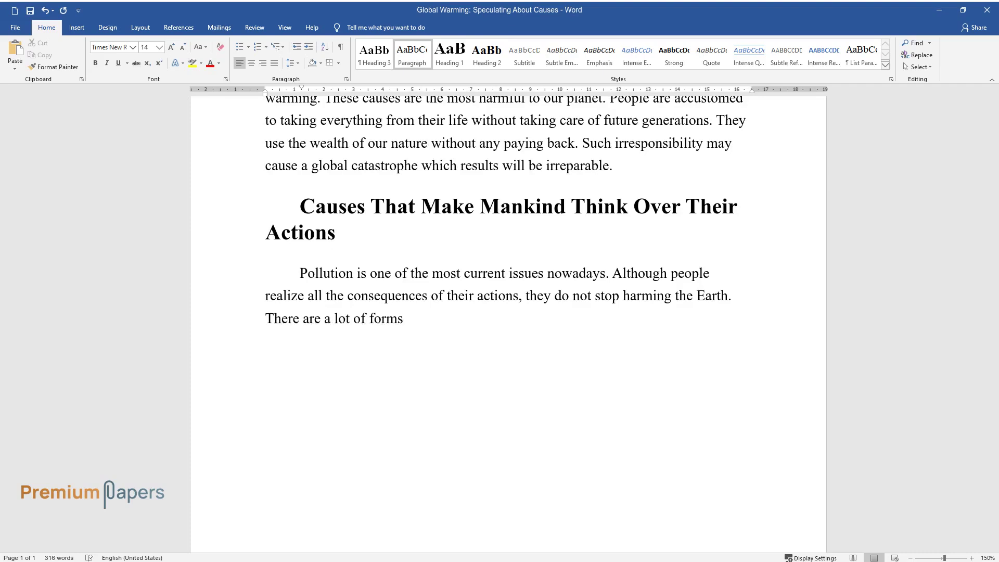
# Describe pollution forms from rubbish to fossil fuels, the main cause of global warming, whose burning emits the greenhouse gas CO2 that influences the atmosphere's temperature
pyautogui.write(' of pollution, from rubbish to fos')
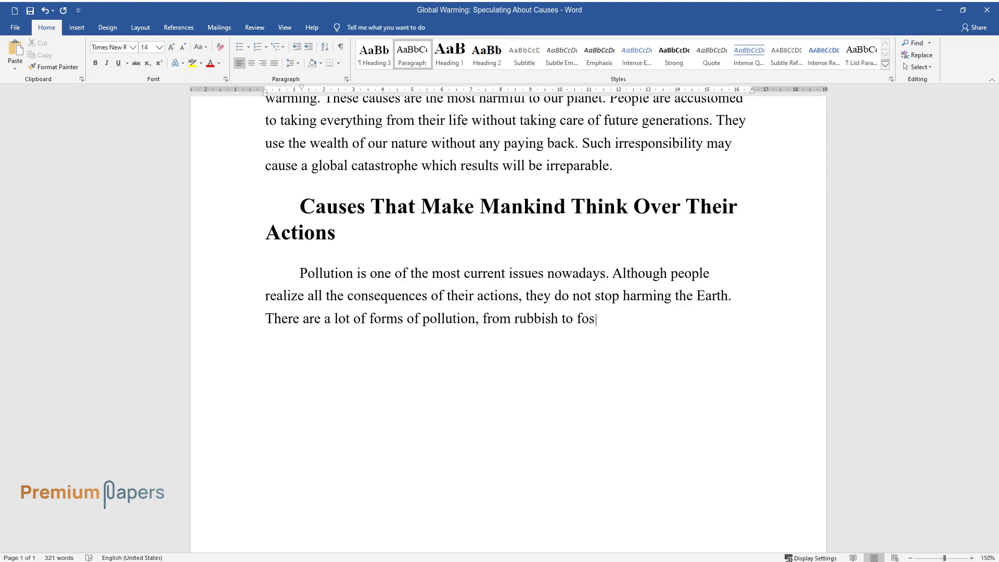
pyautogui.write('sil fuels. Fossil fuels are consid')
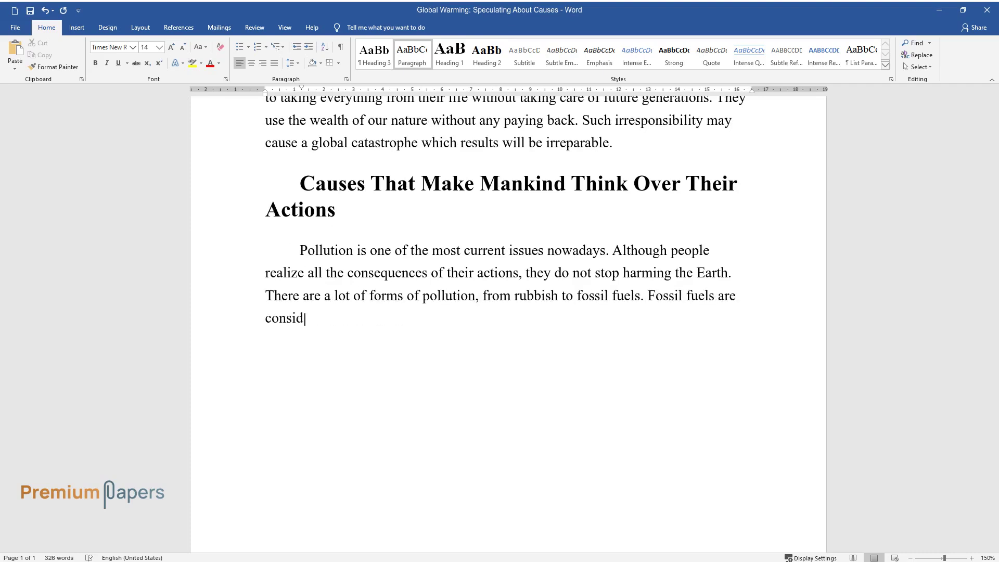
pyautogui.write('ered to be the main cause of glob')
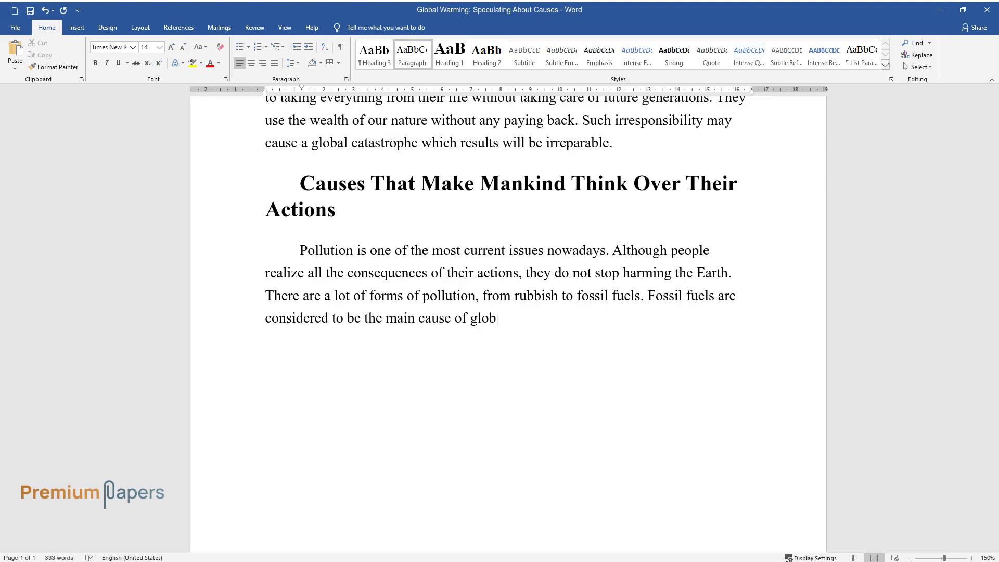
pyautogui.write('al warming. When fossil fuels are ')
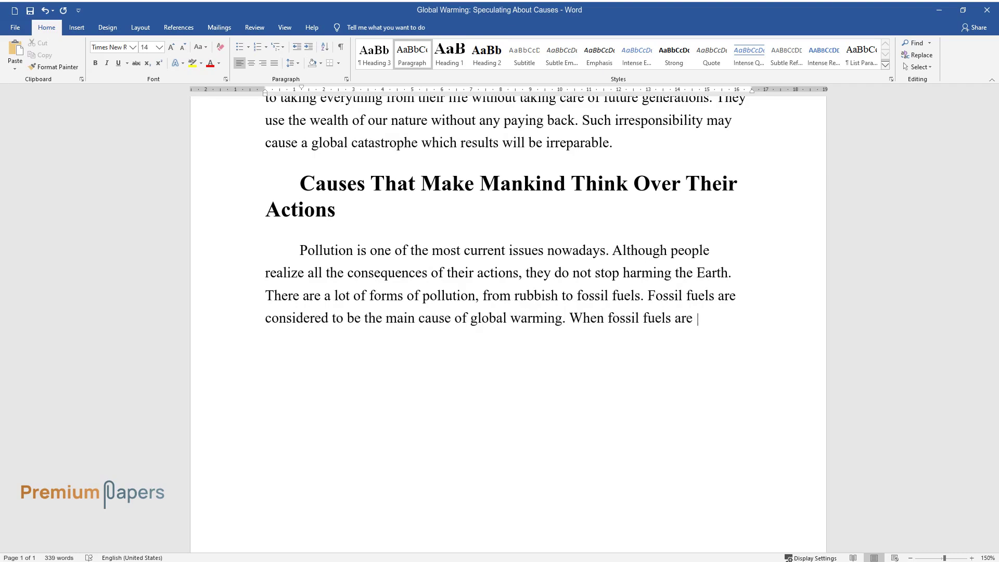
pyautogui.write('burnt, they emit the greenhouse ga')
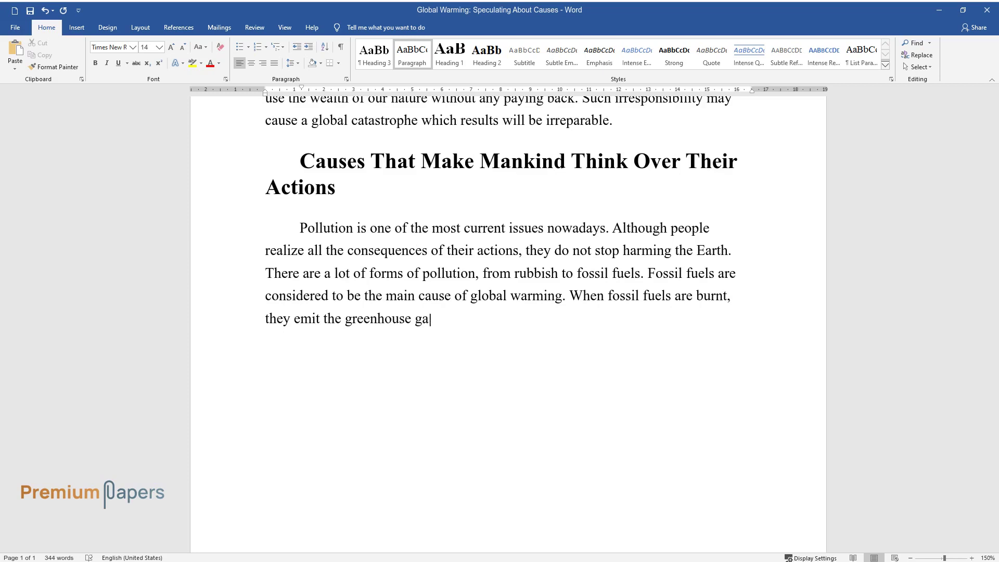
pyautogui.write('s CO2 that influences the atmosphe')
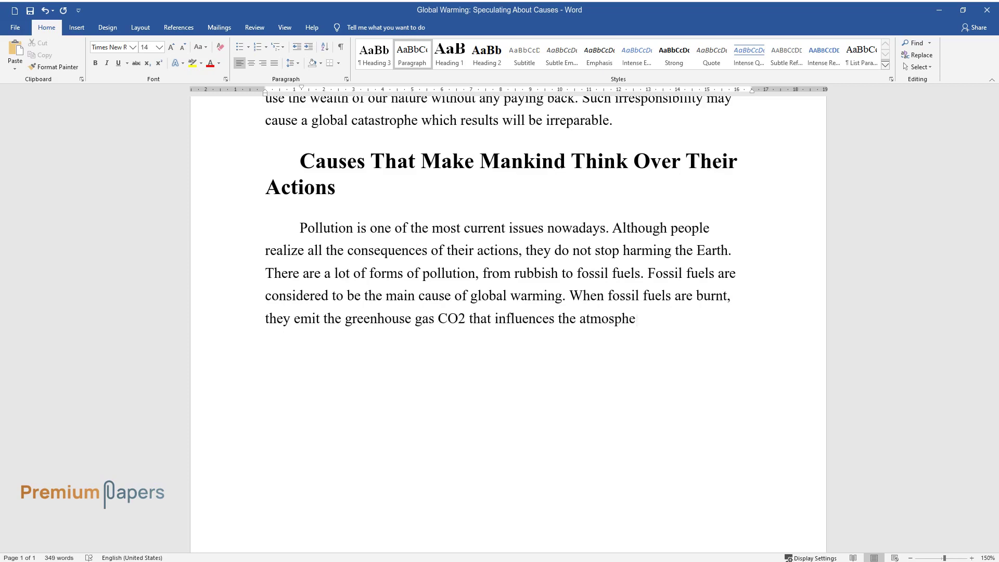
pyautogui.write("re's temperature. The burning of o")
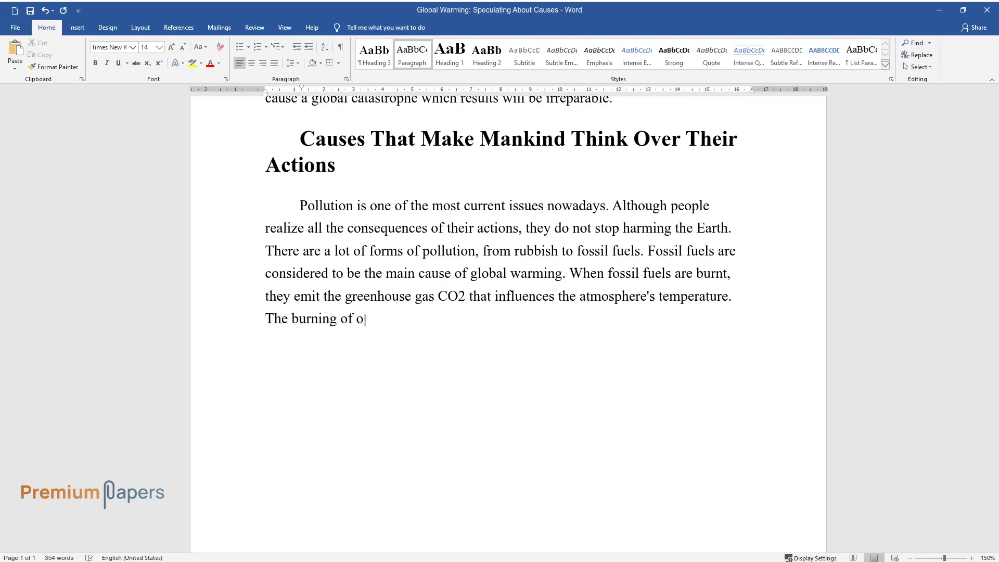
# Add that burning oil and coal emits methane, which is also emitted during their mining as far as methane is kept in the ground
pyautogui.write('il and coal emits methane. Methane')
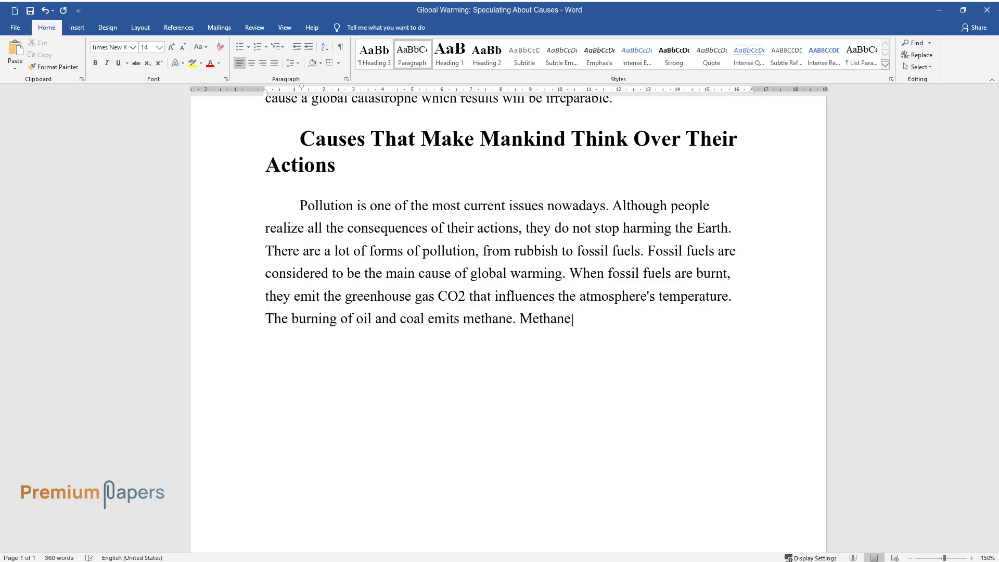
pyautogui.write(' is emitted during the mining of o')
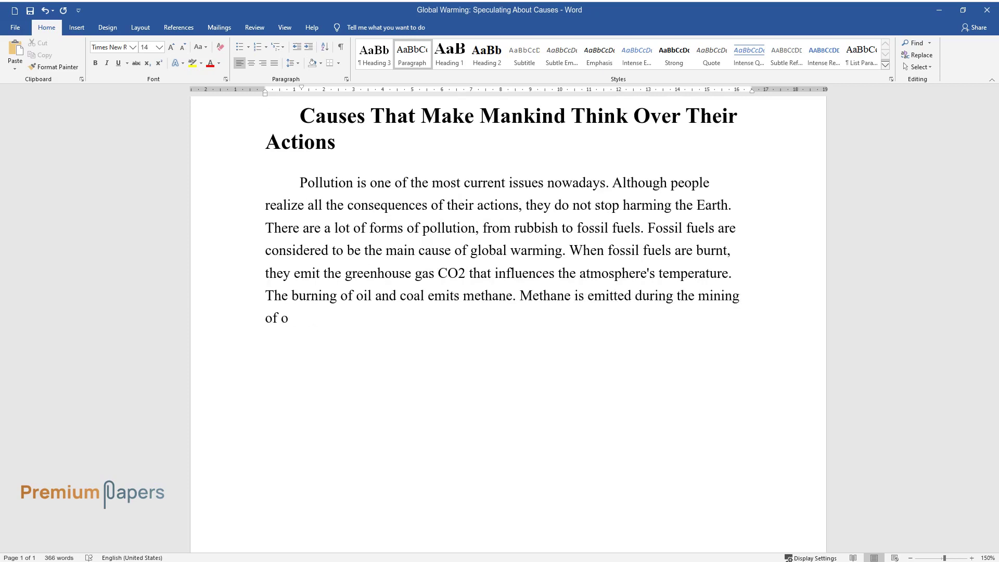
pyautogui.write('il or coal as far as methane is ke')
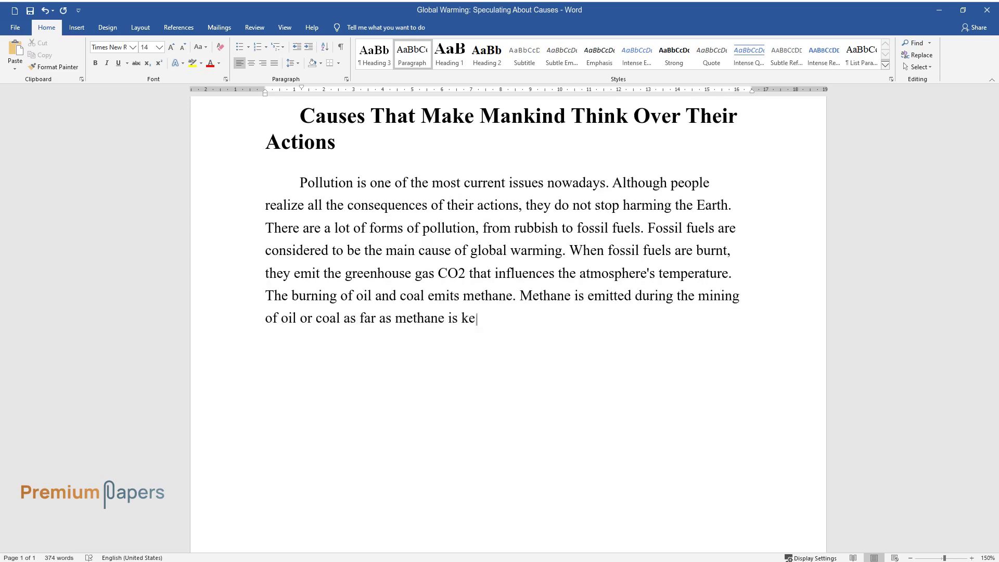
pyautogui.write('pt in the ground. Moreover, indust')
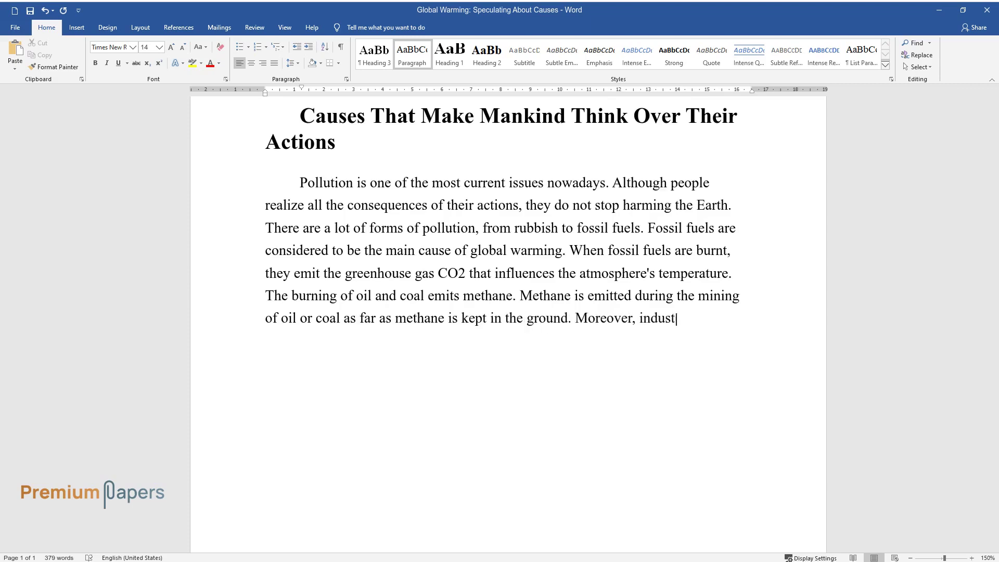
# Write that industrial development may also cause global warming, as the development and broadening of plants mean the rise of greenhouse gases in the atmosphere
pyautogui.write('rial development also may be cons')
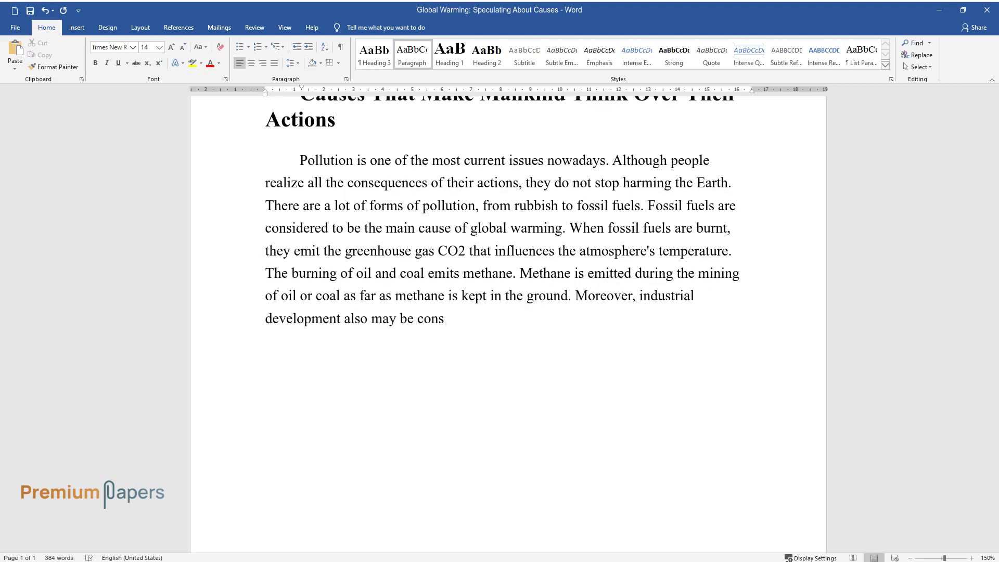
pyautogui.write('idered to be the cause of global w')
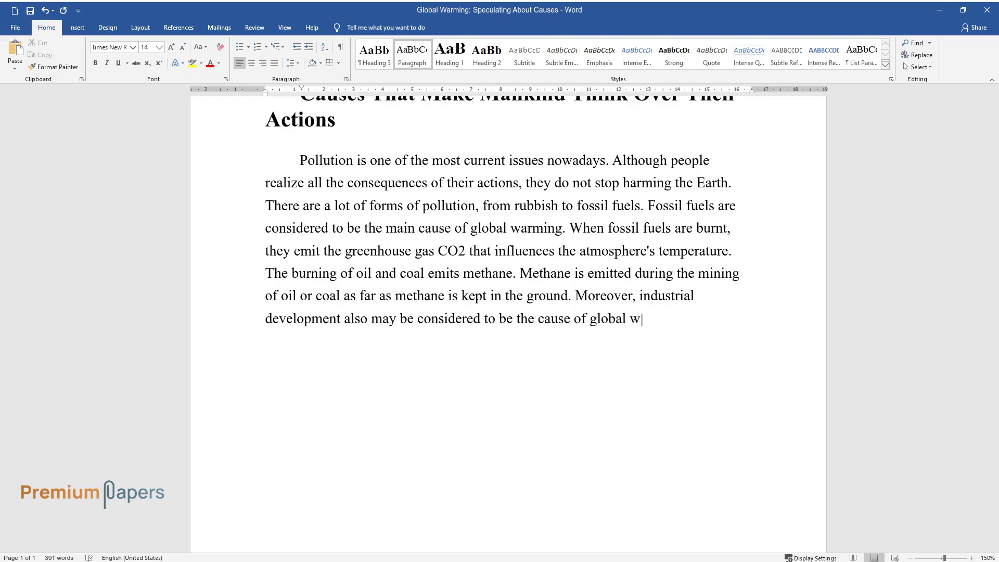
pyautogui.write('arming as far as the development and broadening of ')
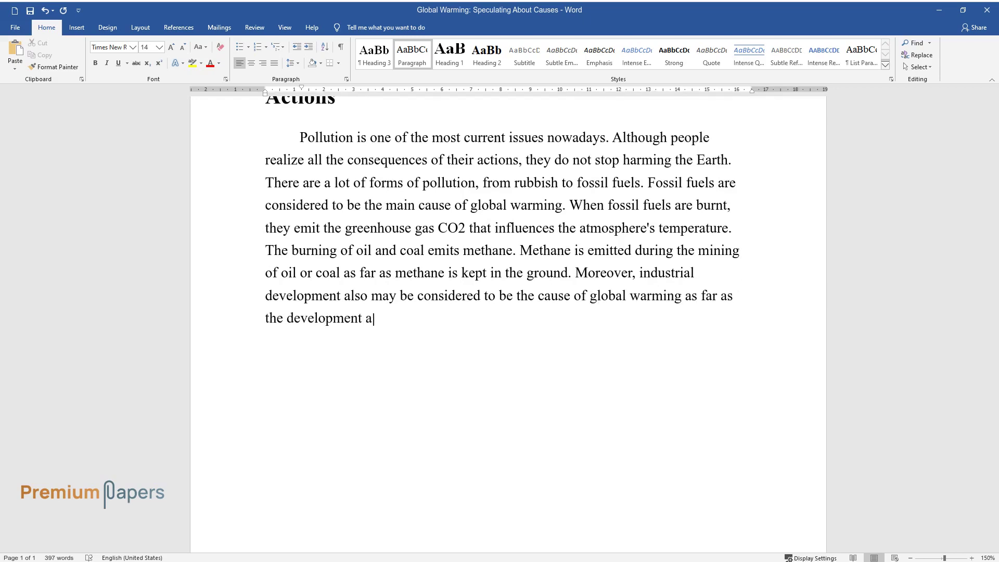
pyautogui.write('plants mean the r')
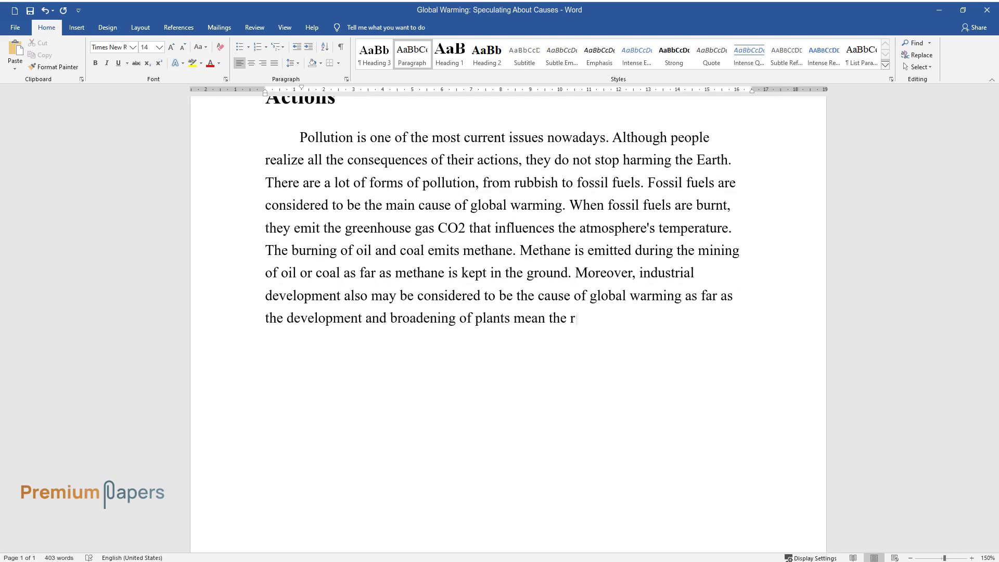
pyautogui.write('ise of greenhouse gases in the atmosphere. The rise')
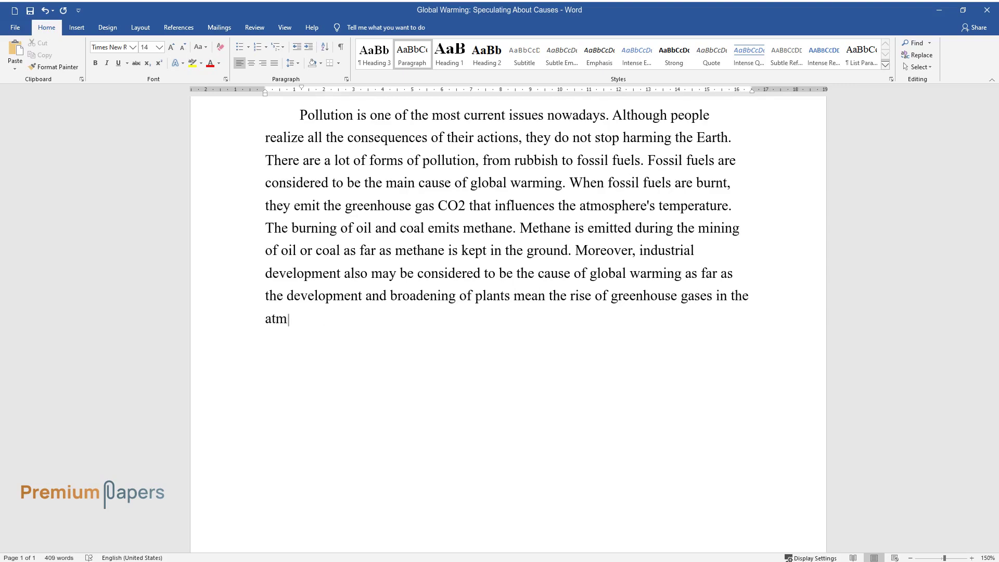
# End the pollution paragraph by saying the rise of greenhouse gases results in the rise of temperature destroying many plants and animals
pyautogui.write(' of greenhouse ga')
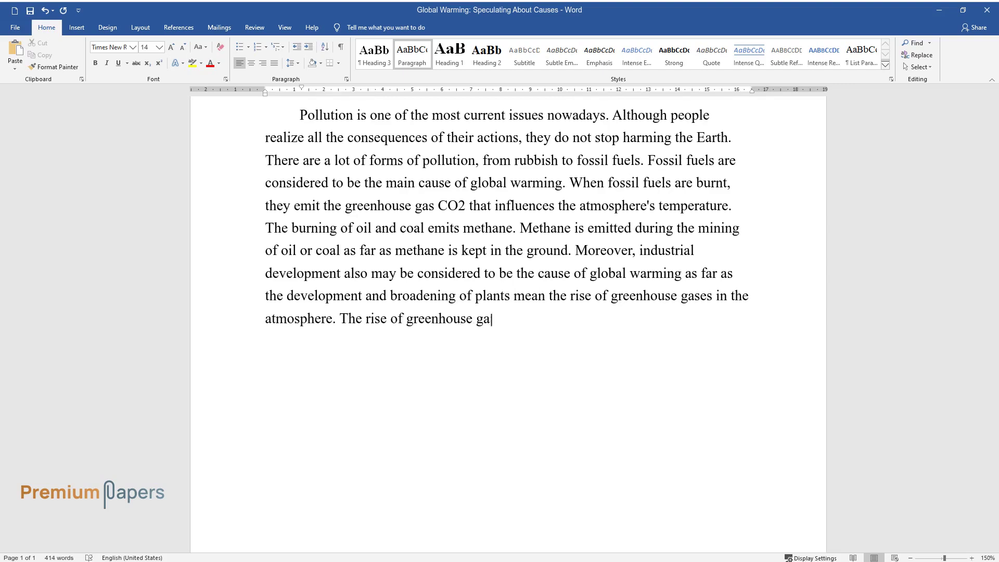
pyautogui.write('ses in the atmosphere results in t')
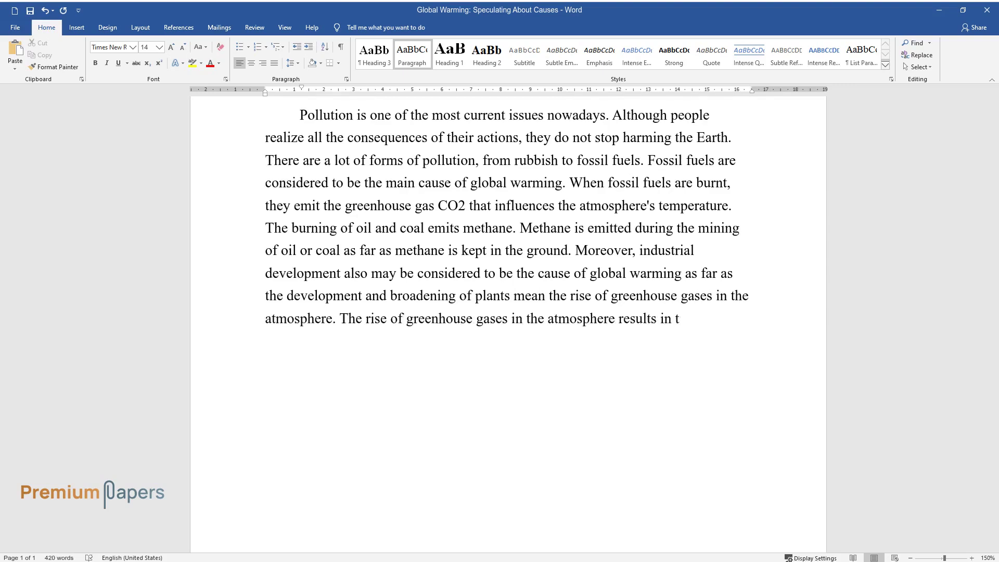
pyautogui.write('he rise of temperature destroying many plants and animals.')
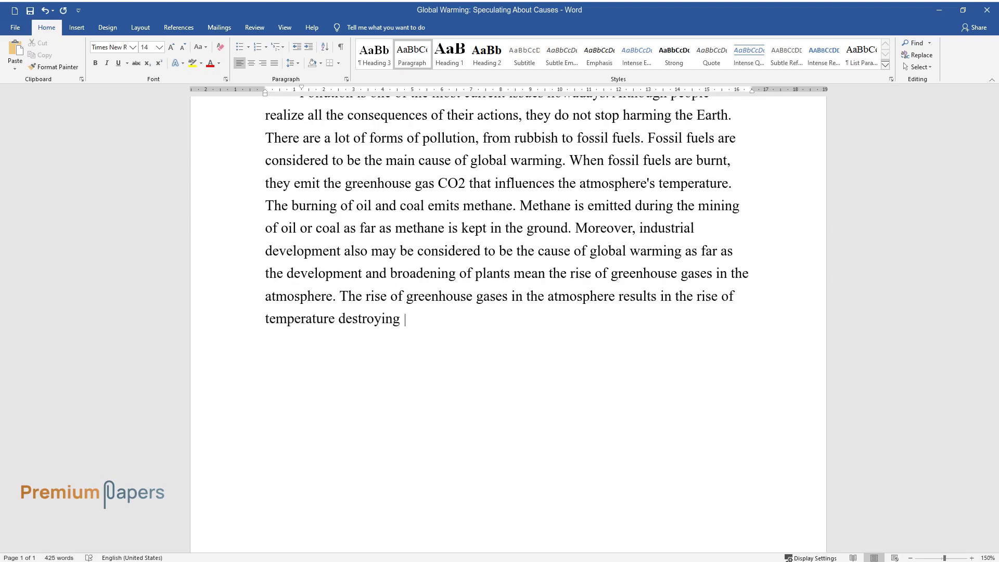
# Begin a new paragraph with "Furthermore, electricity production increases CO2 emissions" and say we cannot imagine life without electrical devices in the era of modern technologies
pyautogui.press('Return')
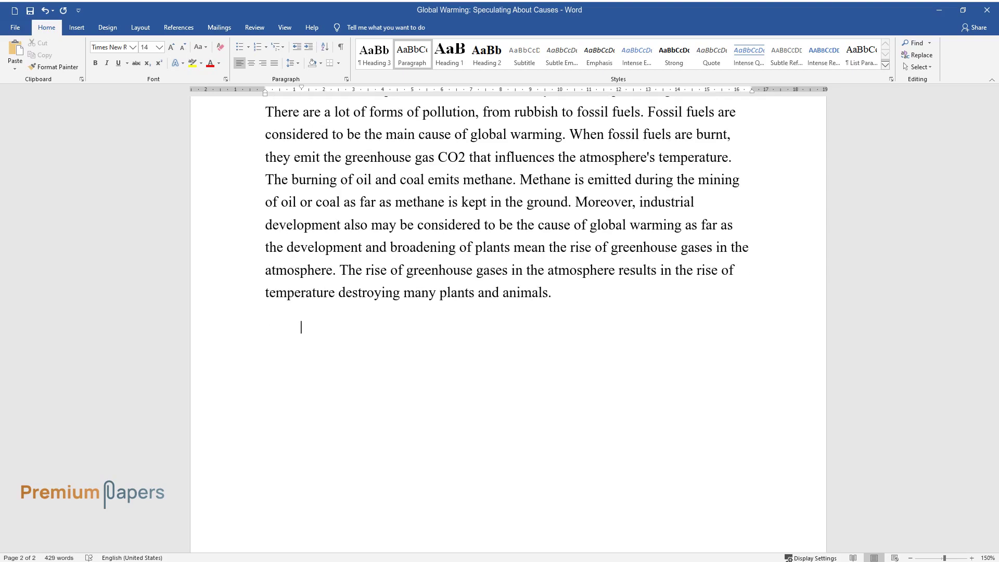
pyautogui.write('Furthermore, electricity')
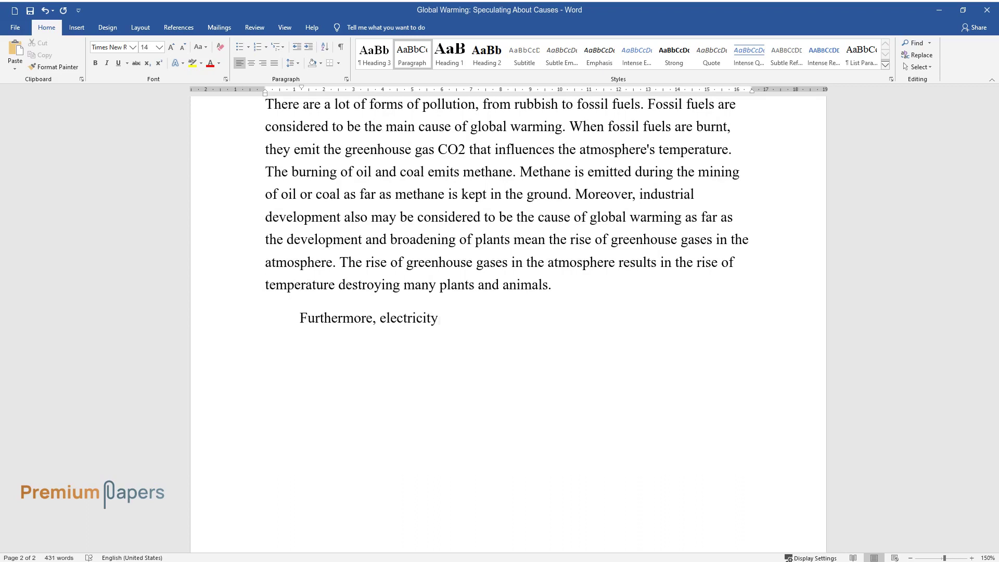
pyautogui.write(' production increases CO2 emission')
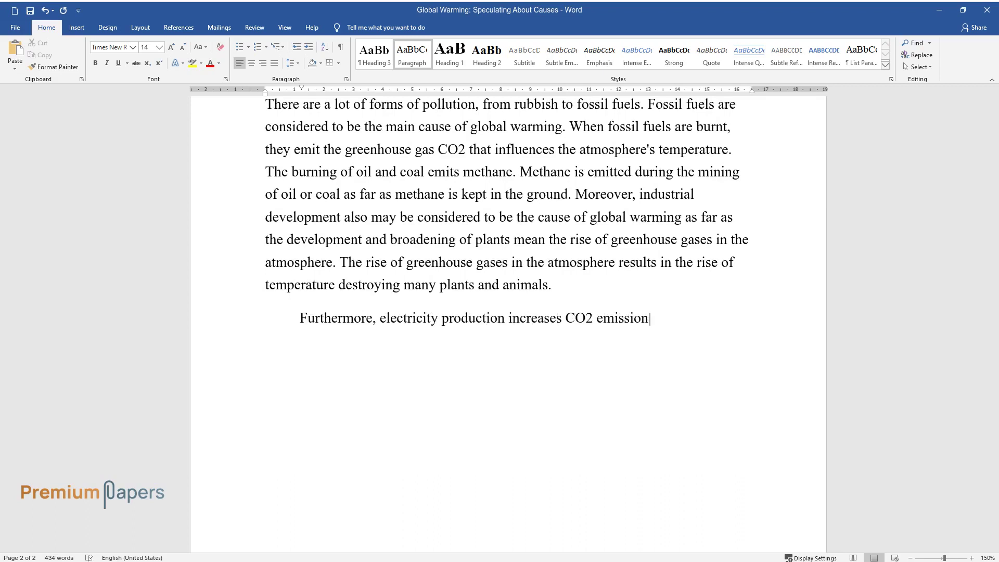
pyautogui.write('s. We live in the era of modern te')
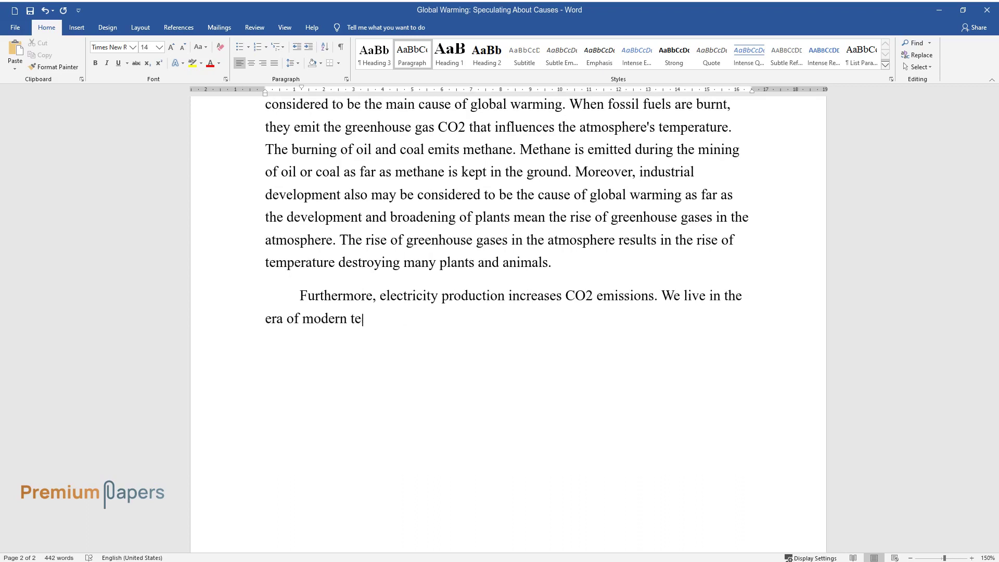
pyautogui.write('chnologies, and we cannot imagine ')
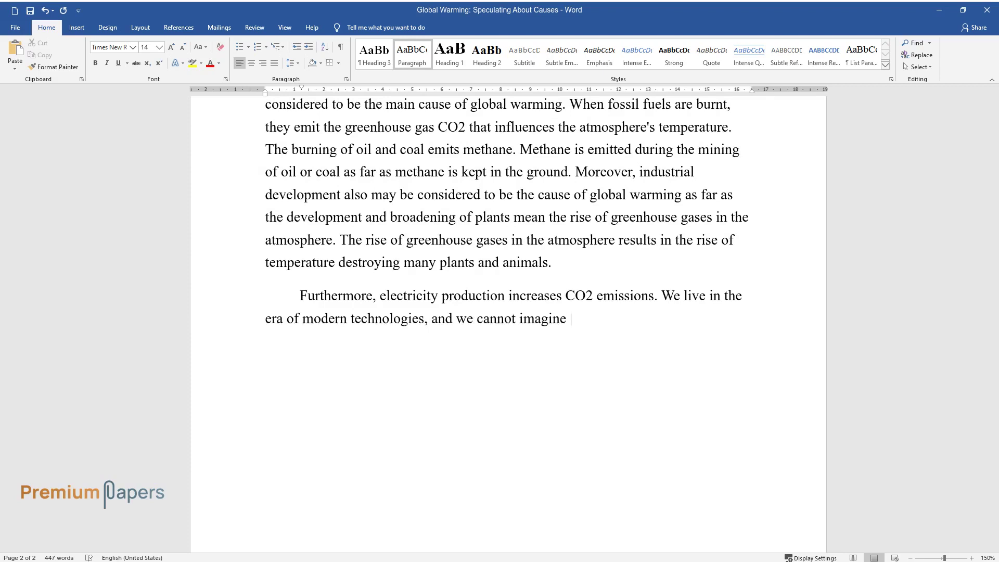
pyautogui.write('our life without electrical device')
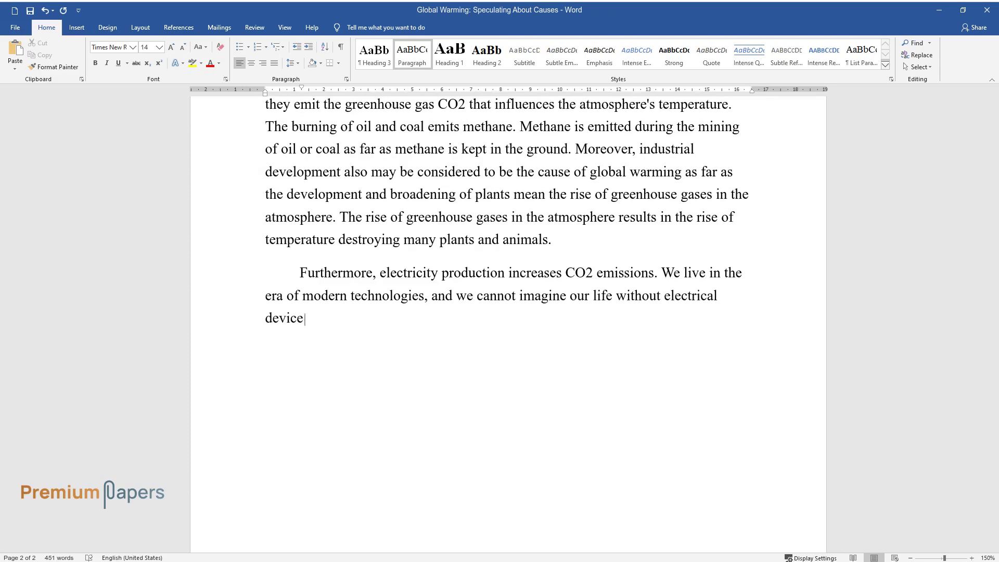
# Continue the electricity paragraph: there are more electrical devices than people on Earth, and noticing those nearby makes you astonished how many gadgets you need
pyautogui.write('s. There are more electrical devic')
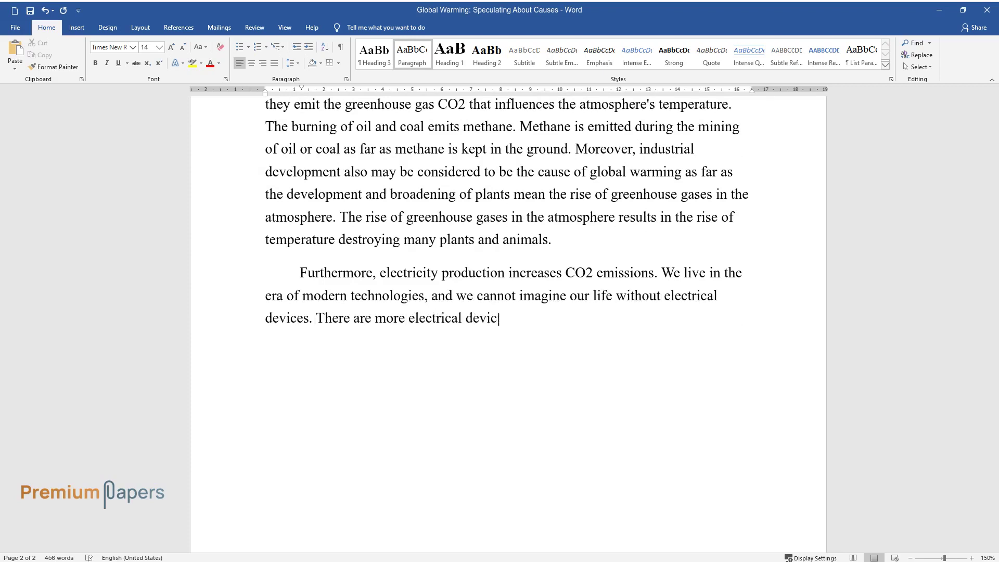
pyautogui.write('es than people living on Earth. I')
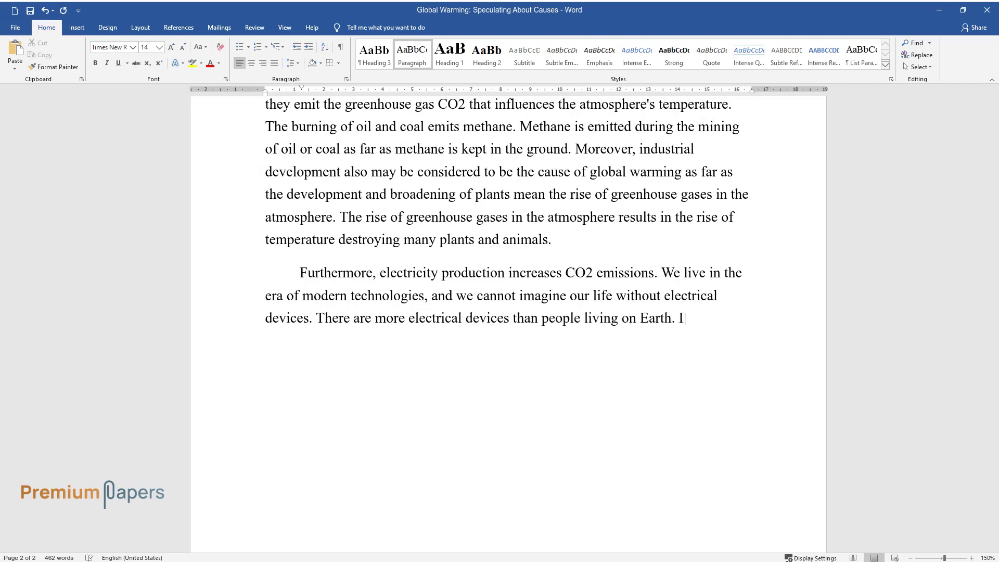
pyautogui.write('f you pay attention to the electri')
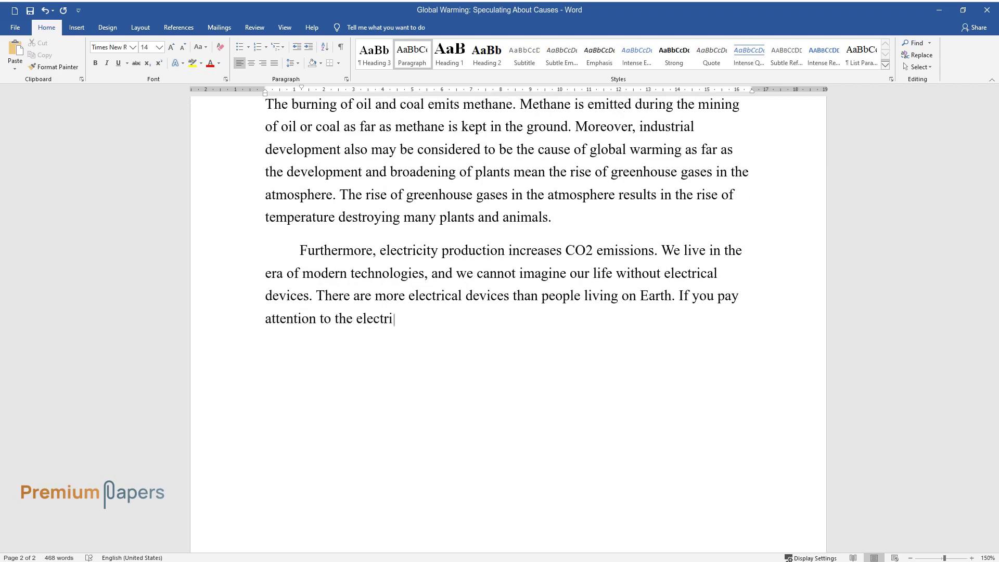
pyautogui.write('cal devices near you, you will be ')
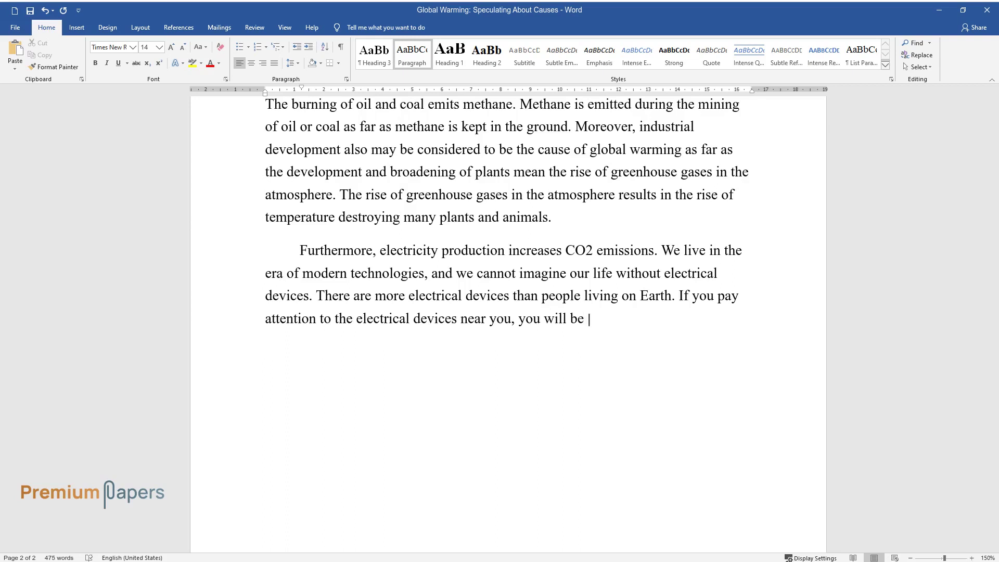
pyautogui.write('astonished to realize how')
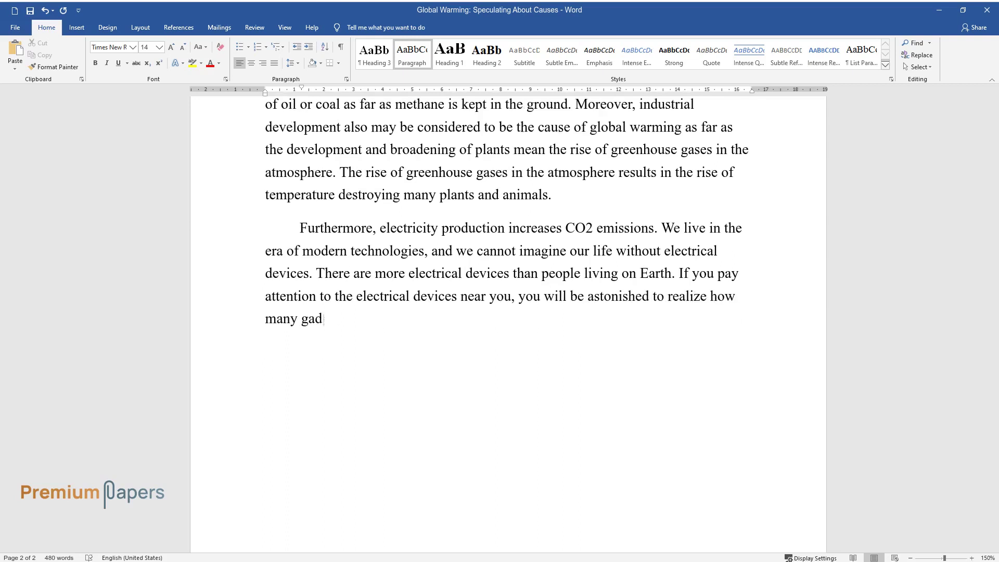
pyautogui.write('gets you need. It is even difficu')
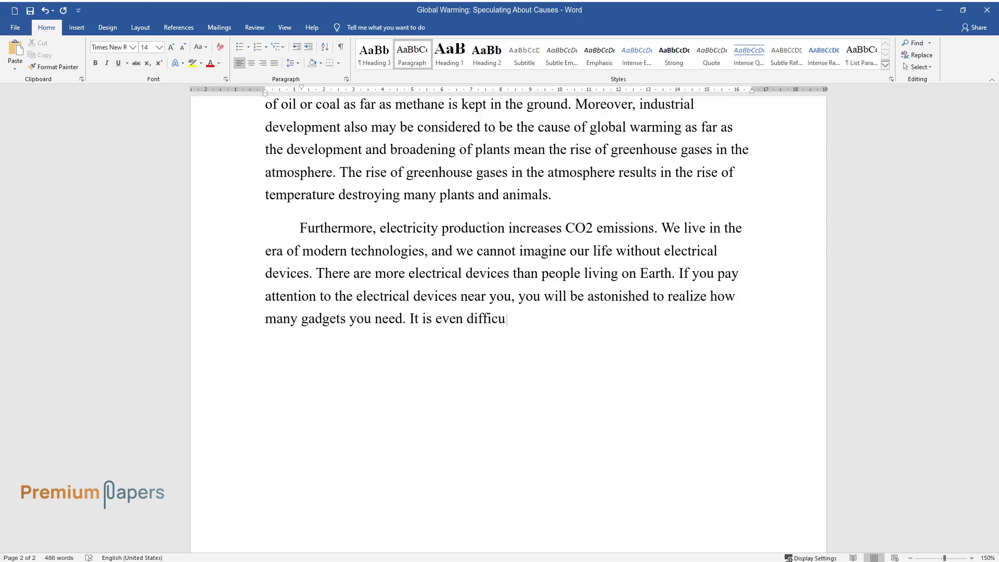
# Add that it is even difficult to imagine how people lived without all these electric devices in the past
pyautogui.write('lt to imagine how people lived with')
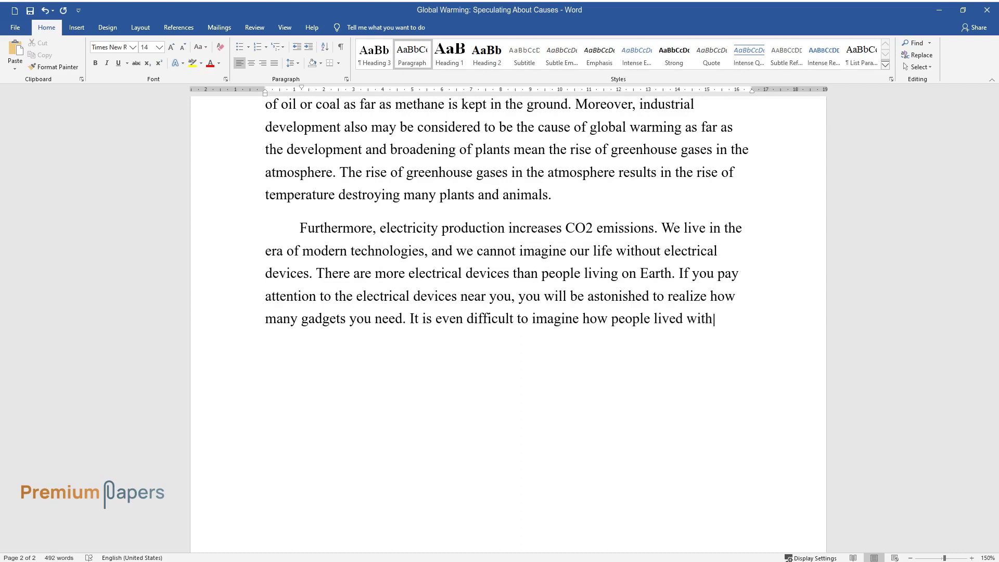
pyautogui.write('out all these electric devices in ')
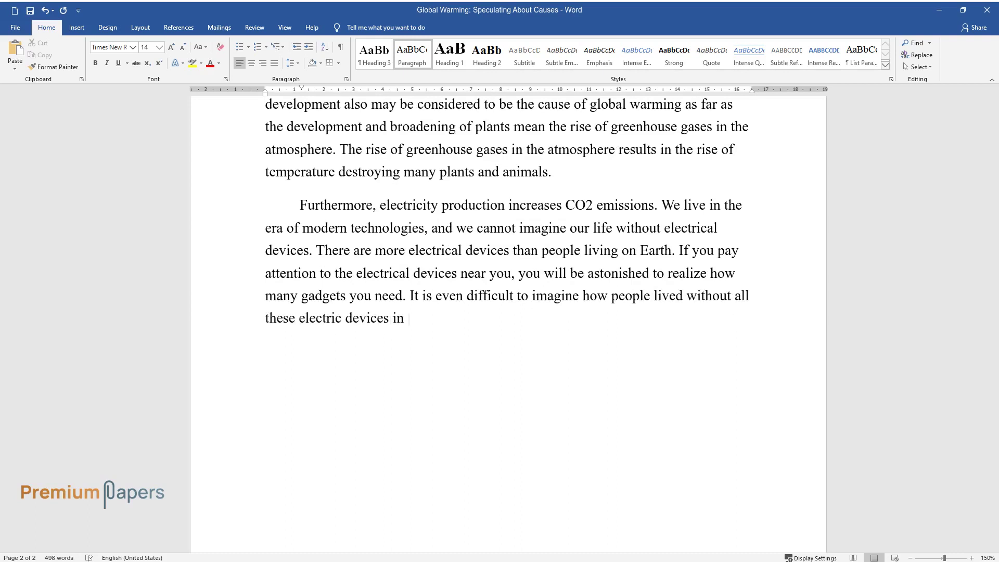
pyautogui.write('the past. Mankind depends on oil a')
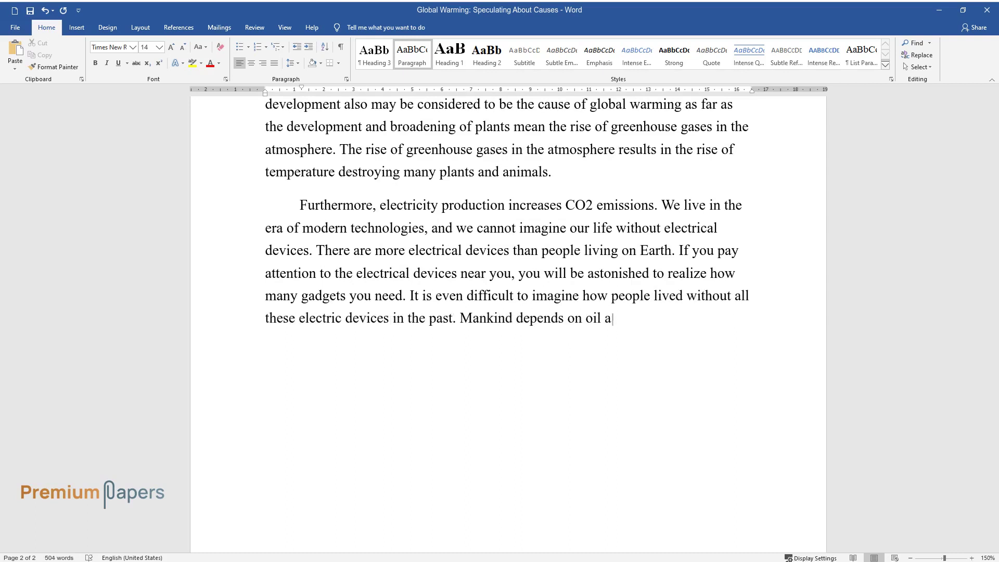
# Write that mankind depends on oil and coal as main electricity and energy sources, and without an alternative Earth will be on the way to disaster
pyautogui.write('nd coal as the main sources of ele')
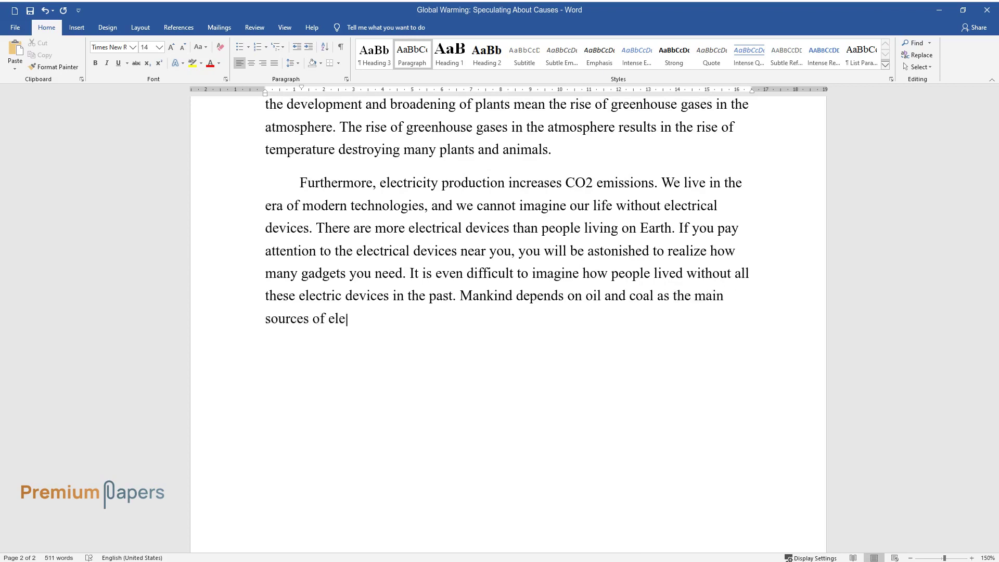
pyautogui.write('ctricity and energy and if humanit')
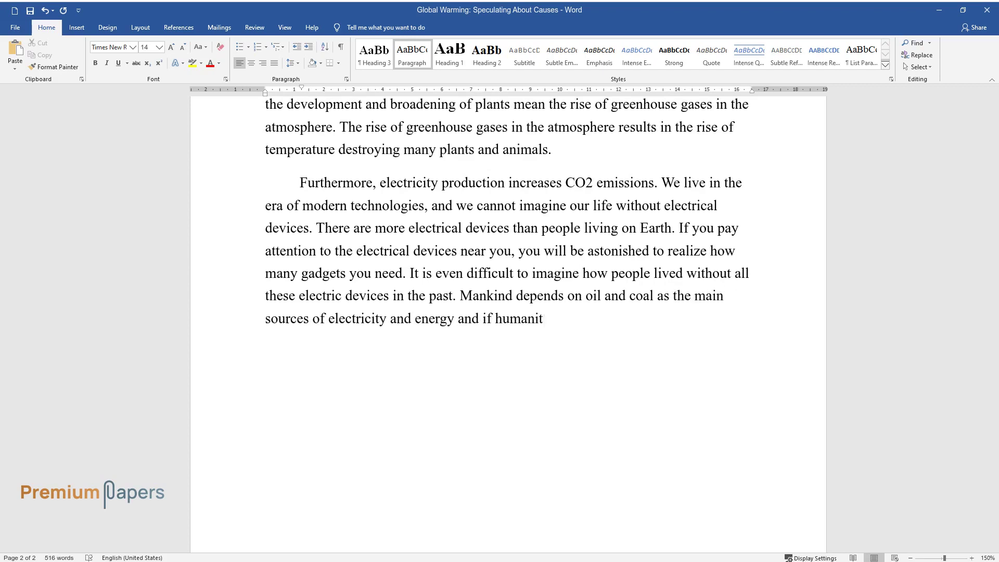
pyautogui.write('y does not find any alternative s')
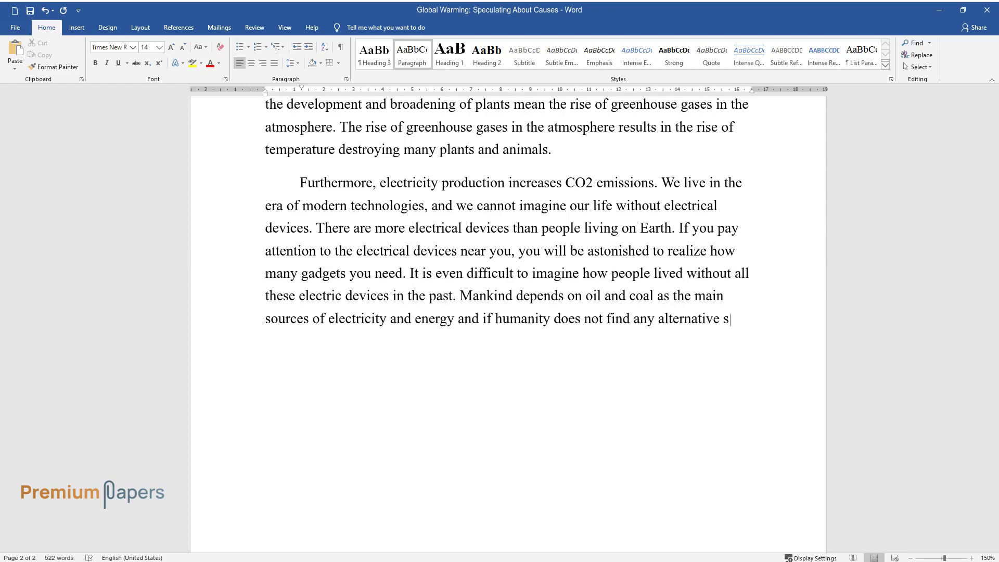
pyautogui.write('ource of energy our Earth will be ')
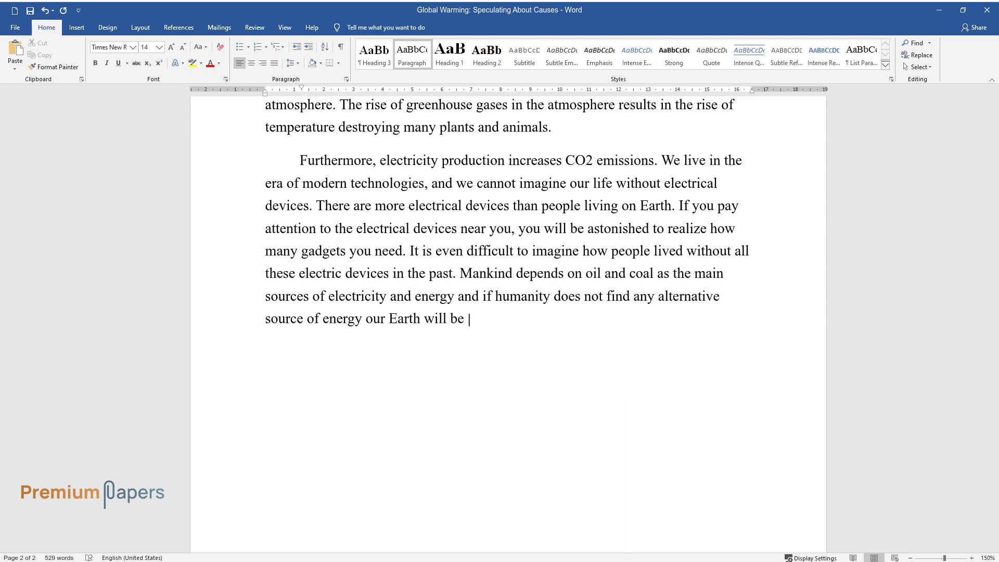
pyautogui.write('on the way to disaster. Natural re')
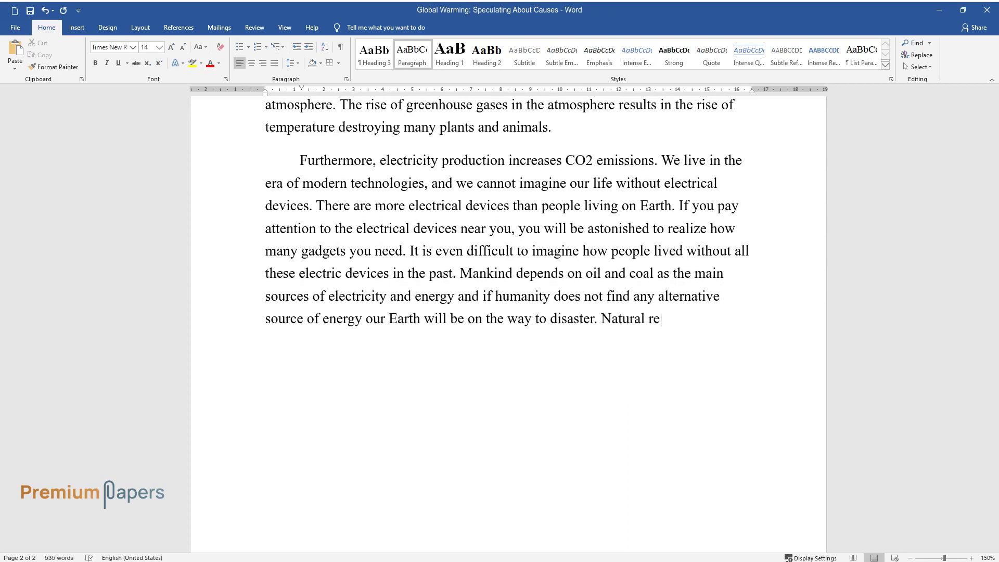
# End the electricity paragraph by saying natural resources are exhausted and people just take from nature without giving anything back
pyautogui.write('sources are exhausted, and mankind')
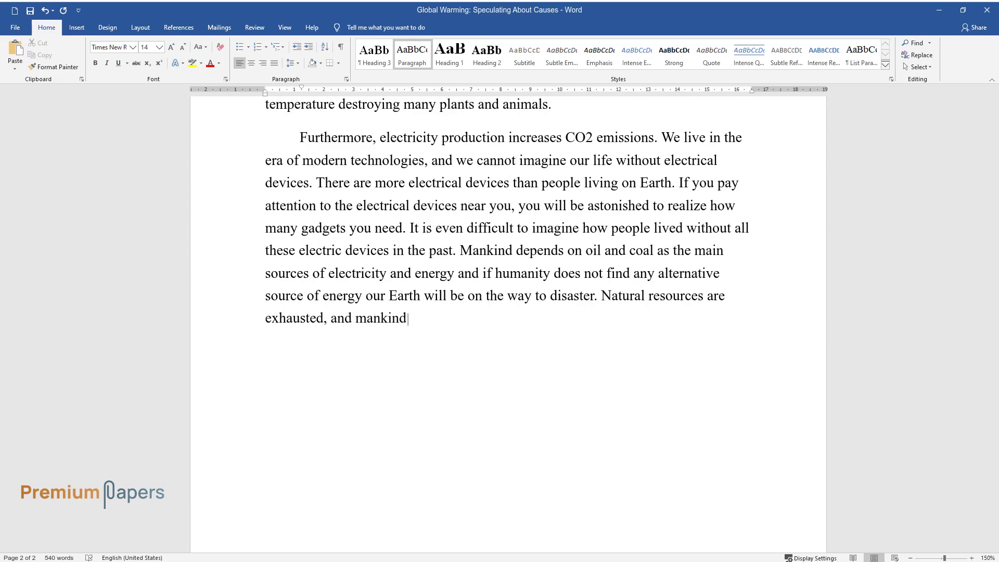
pyautogui.write(' does not care about them; people')
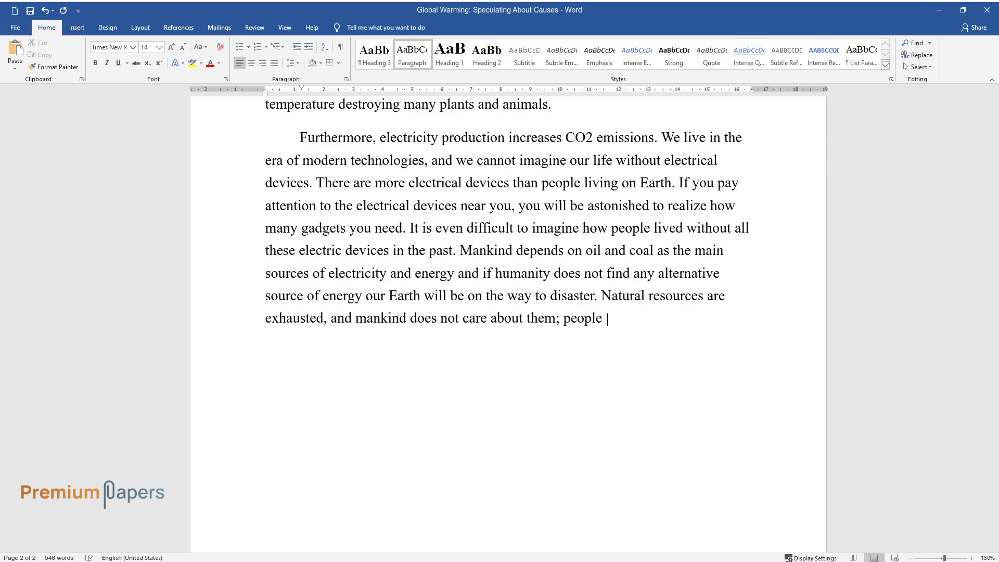
pyautogui.write(' just take from nature without giving anythi')
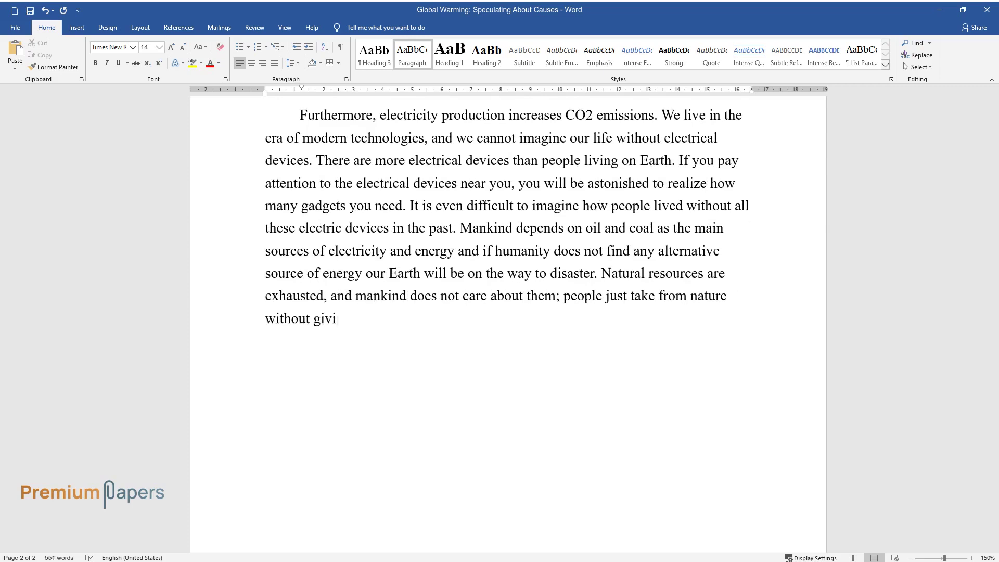
pyautogui.write('ng back.')
# Begin a new paragraph naming the incredible rise in population as another anthropogenic cause, making more food and more space necessary for more people
pyautogui.press('Return')
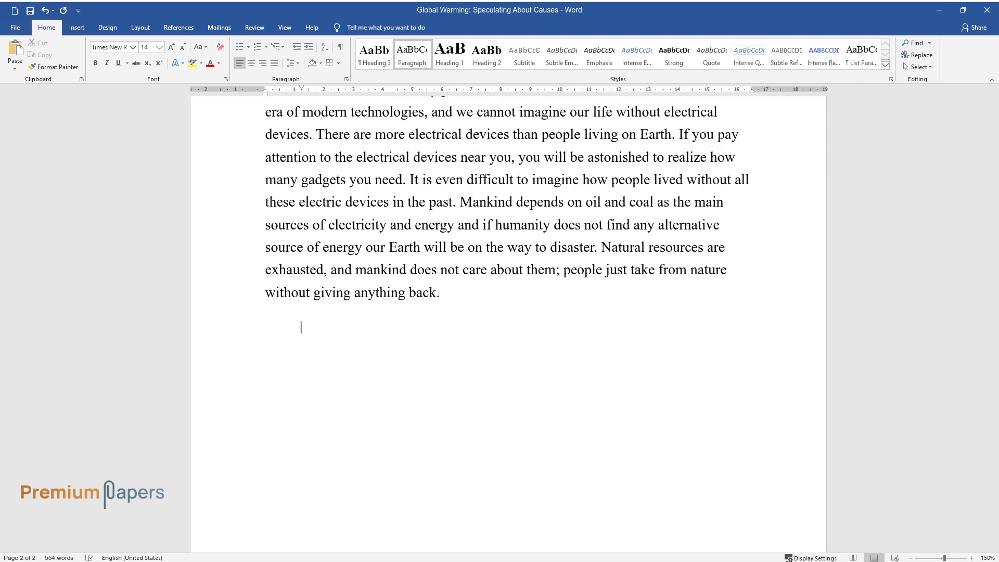
pyautogui.write('Another anthropogenic cause of gl')
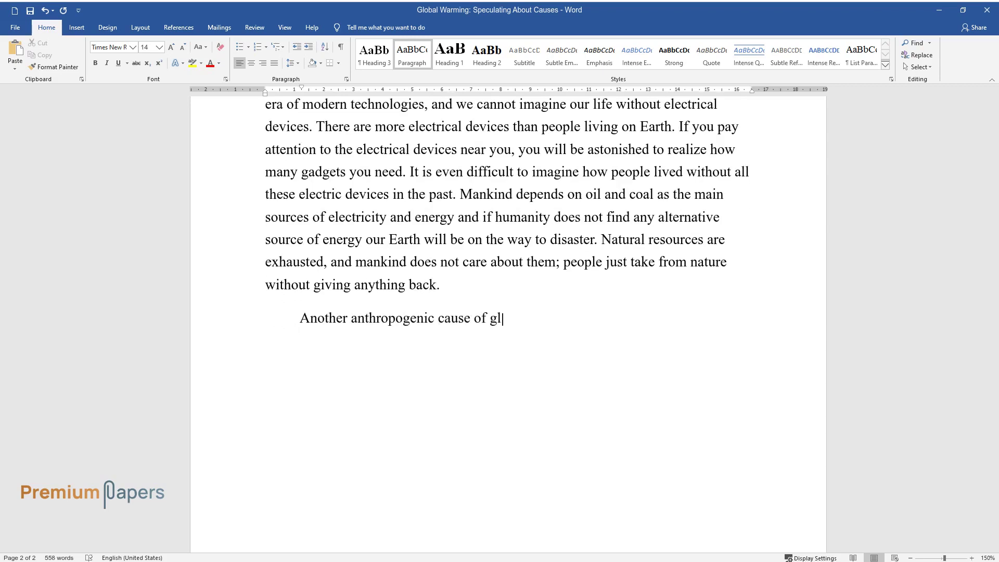
pyautogui.write('obal warming is the incredible ri')
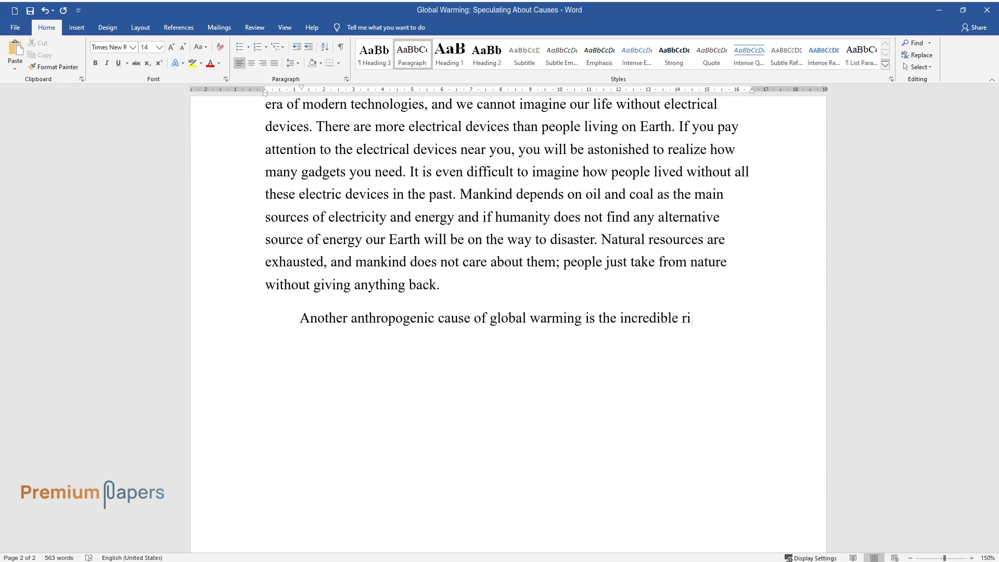
pyautogui.write('se in population. It is necessary ')
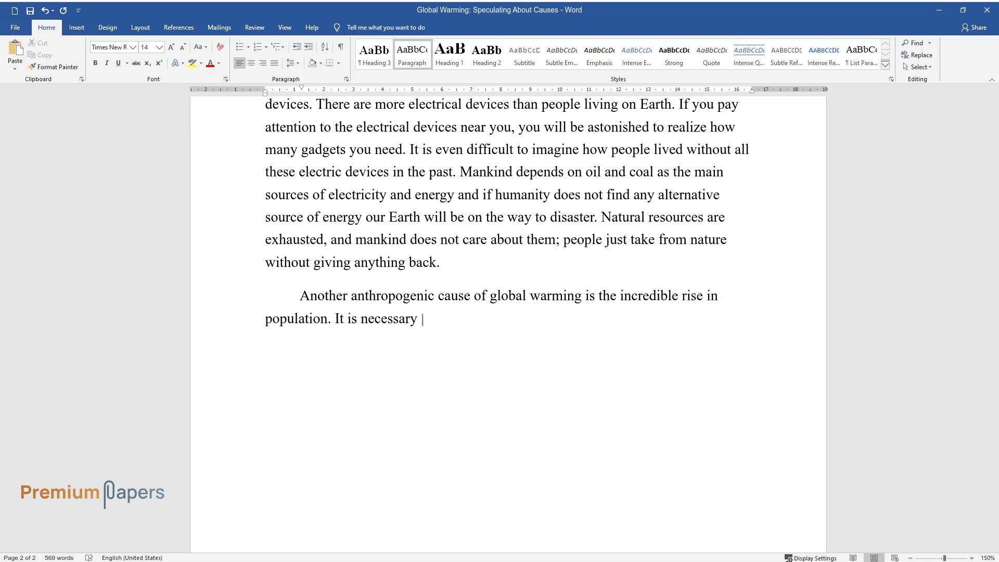
pyautogui.write('to have more food and more space ')
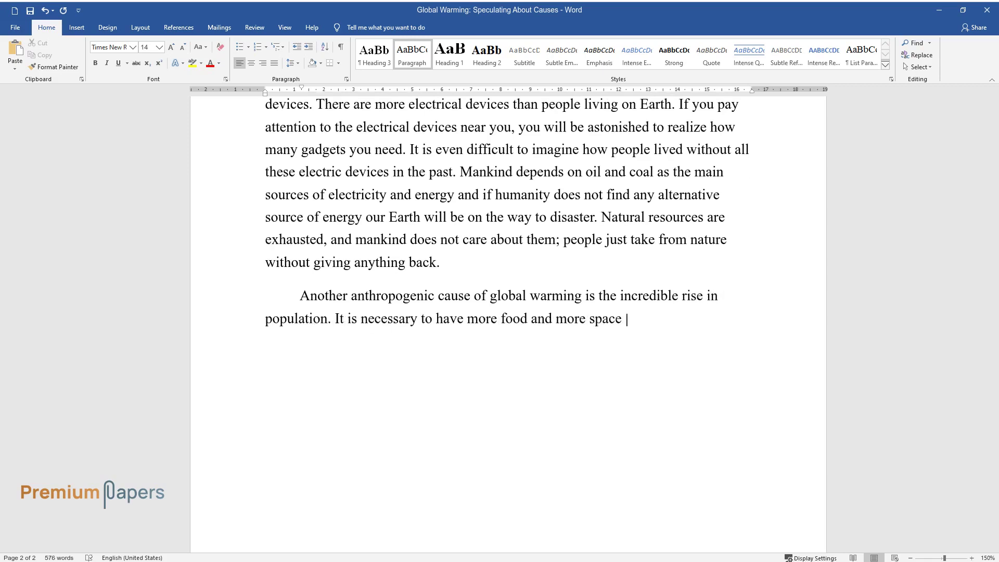
pyautogui.write('for more people. The rise of nece')
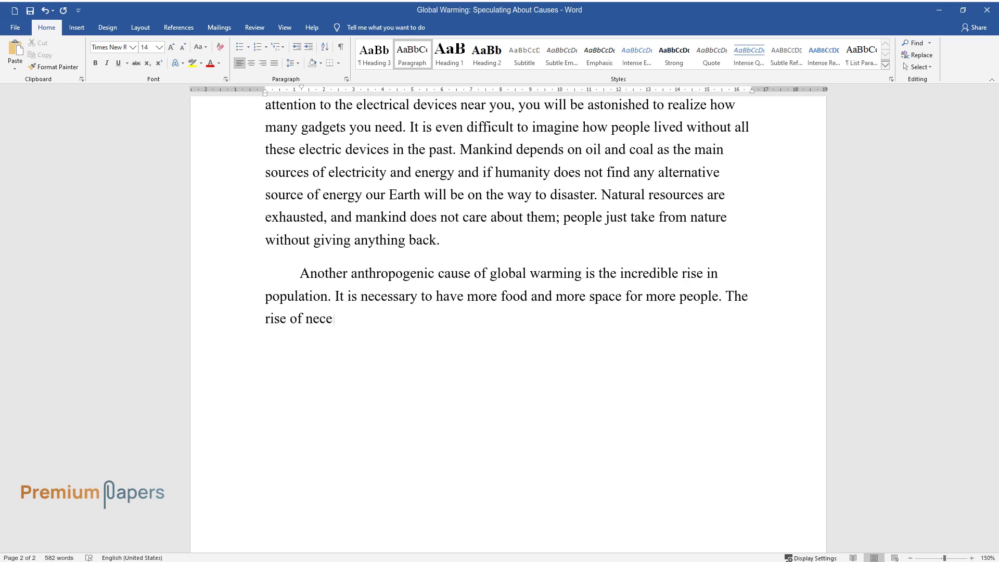
# Write that food needs develop agriculture and space needs cause deforestation, so more land is used for agriculture instead of woods that emit oxygen
pyautogui.write('ssity in food results in the devel')
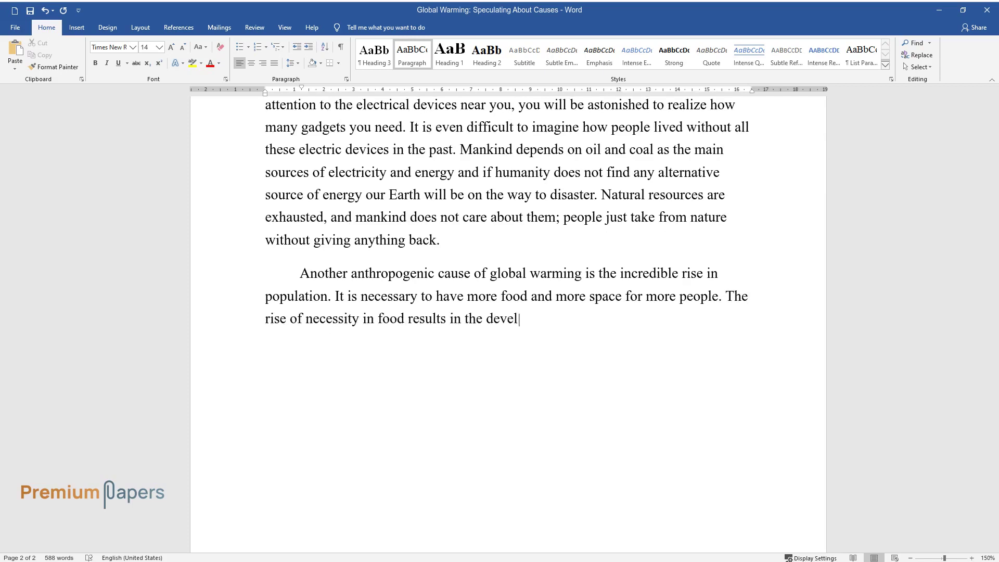
pyautogui.write('opment of agriculture and the necessity for space causes d')
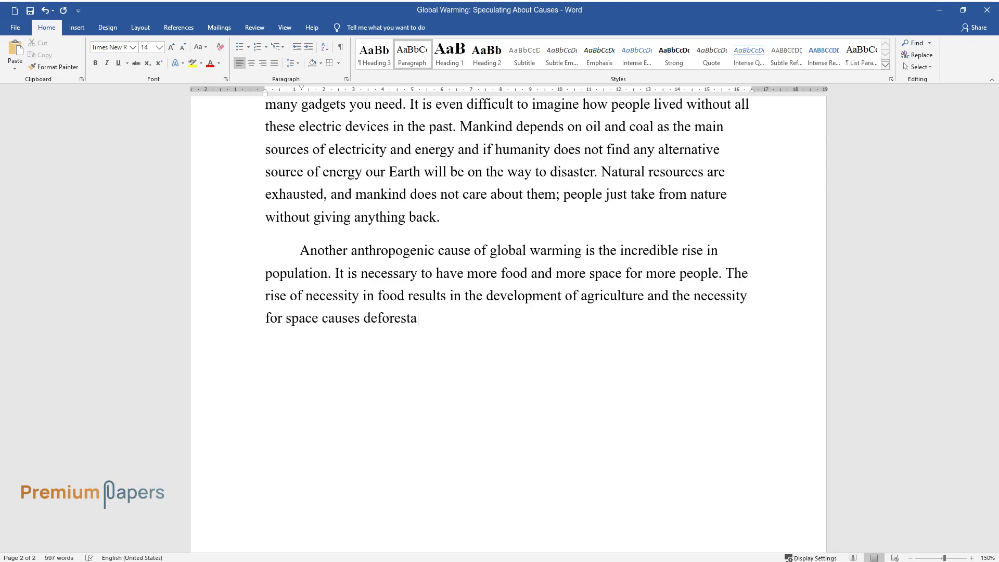
pyautogui.write('eforestation. As a result, more land is us')
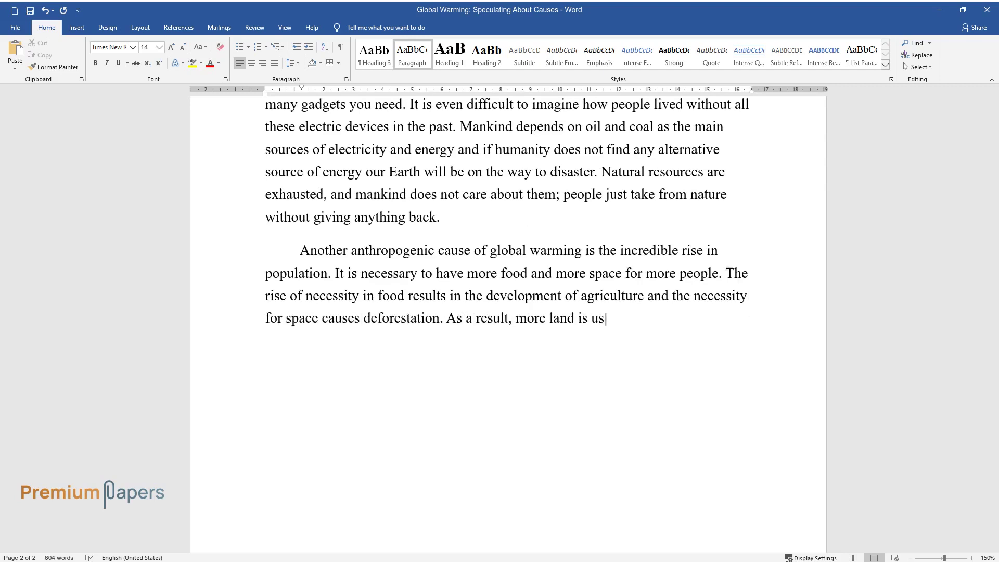
pyautogui.write('ed for agriculture instead of woo')
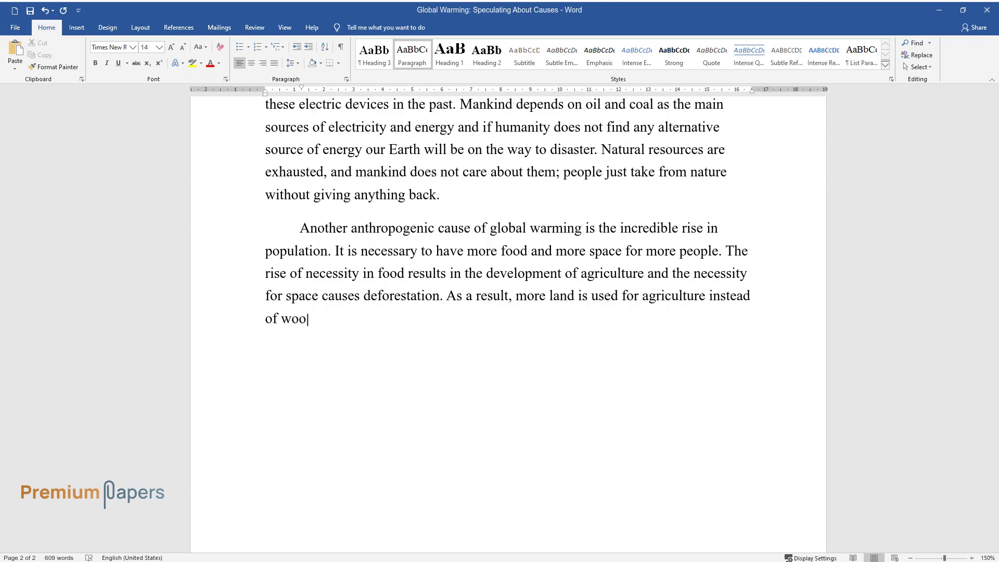
pyautogui.write('ds that emit oxygen. Manure that ')
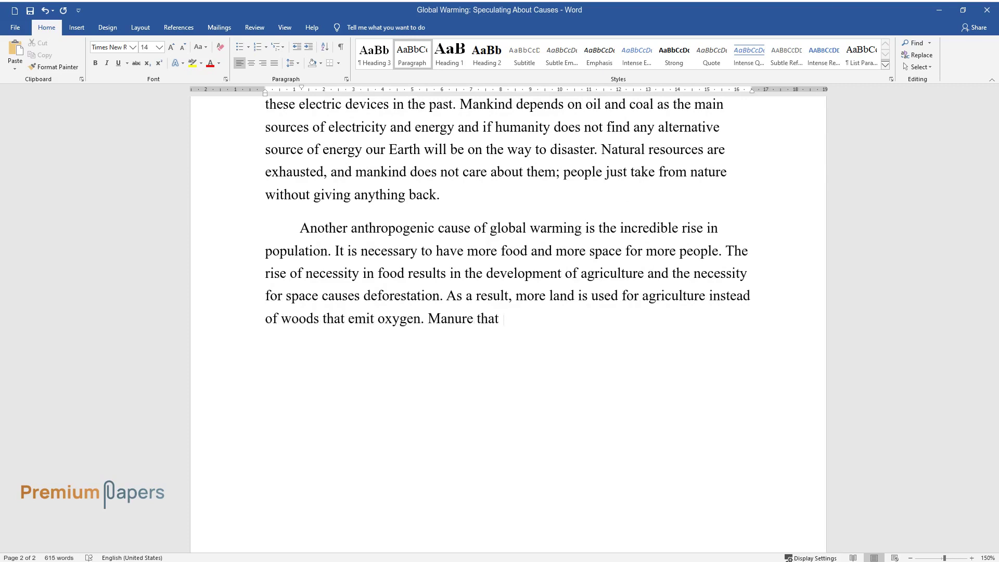
# Add that manure, so often used in agriculture, is another cause of global warming as far as it is the main source of methane
pyautogui.write('is so often used in agriculture is')
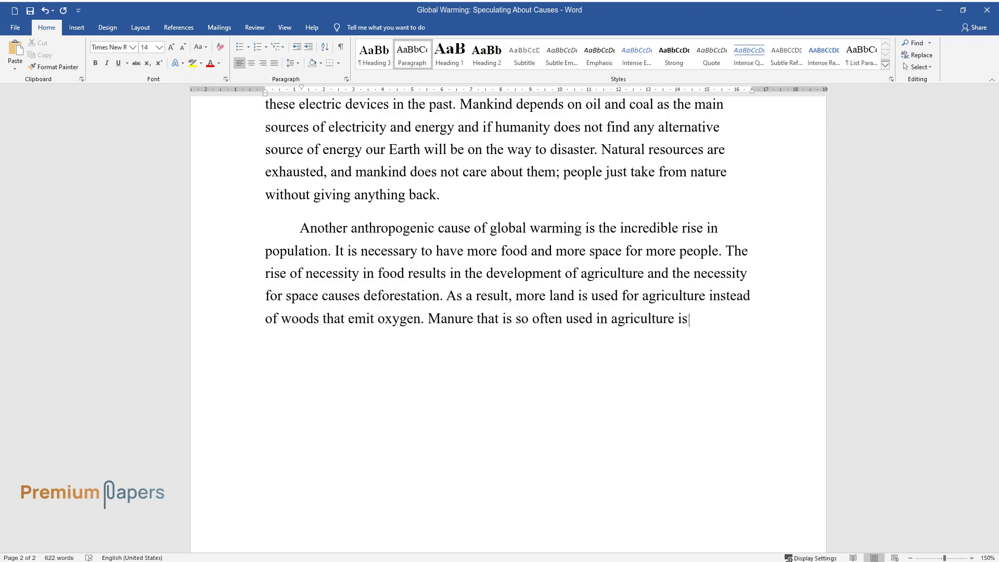
pyautogui.write(' another cause of global warming ')
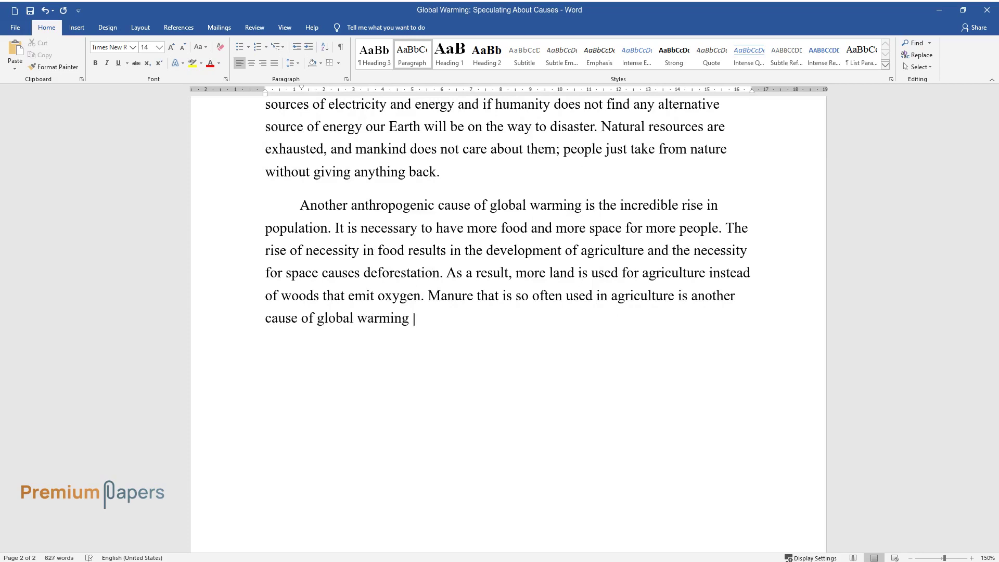
pyautogui.write('as far as it is the main source o')
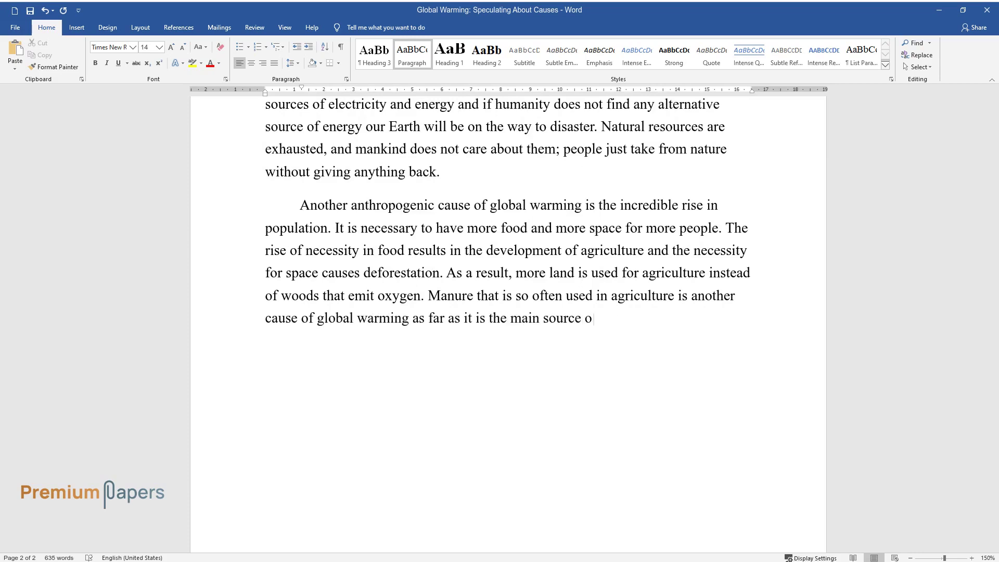
pyautogui.write('f methane. More than that, the development of agri')
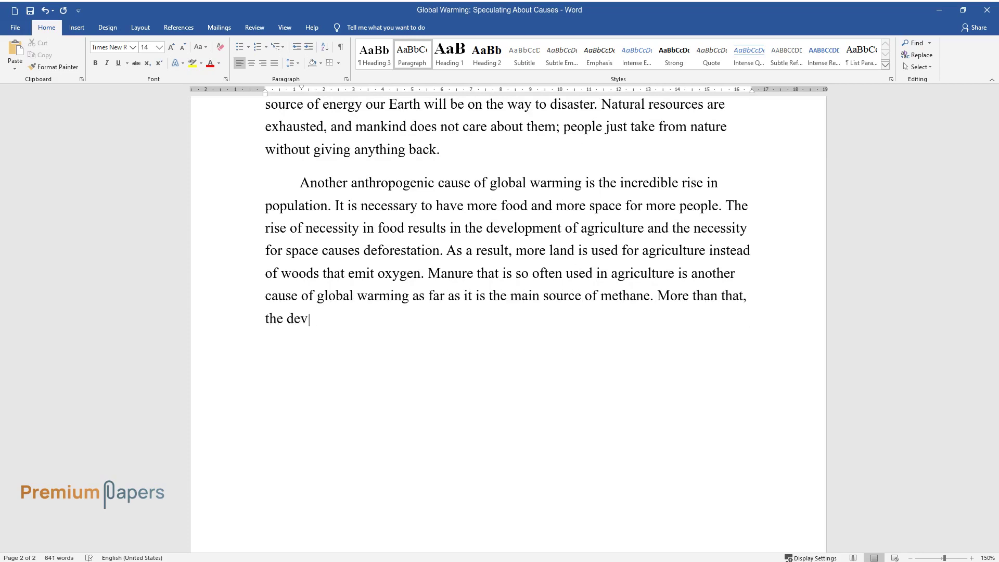
# Write that the development of agriculture denotes chemical fertilizers that are sources of greenhouse gases, and that nitrogen-rich fertilizers cause the heat storage of cropland
pyautogui.write('culture denotes t')
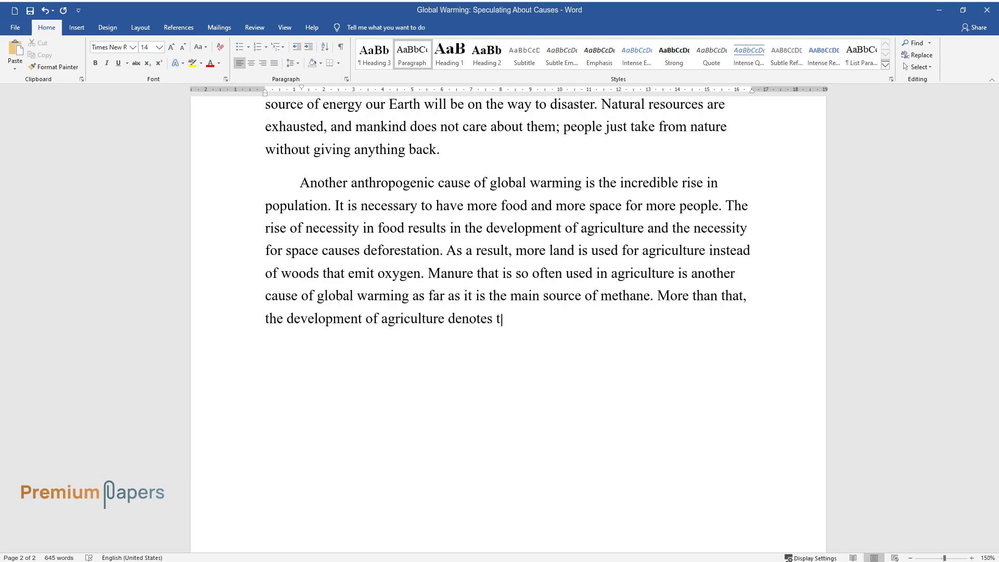
pyautogui.write('he use of different chemical fert')
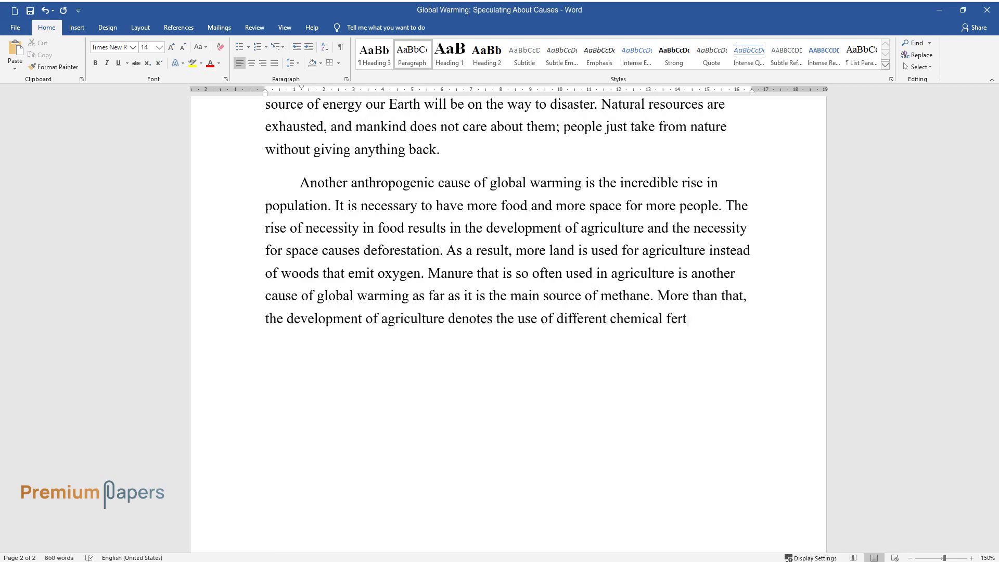
pyautogui.write('ilizers that are the sources of gr')
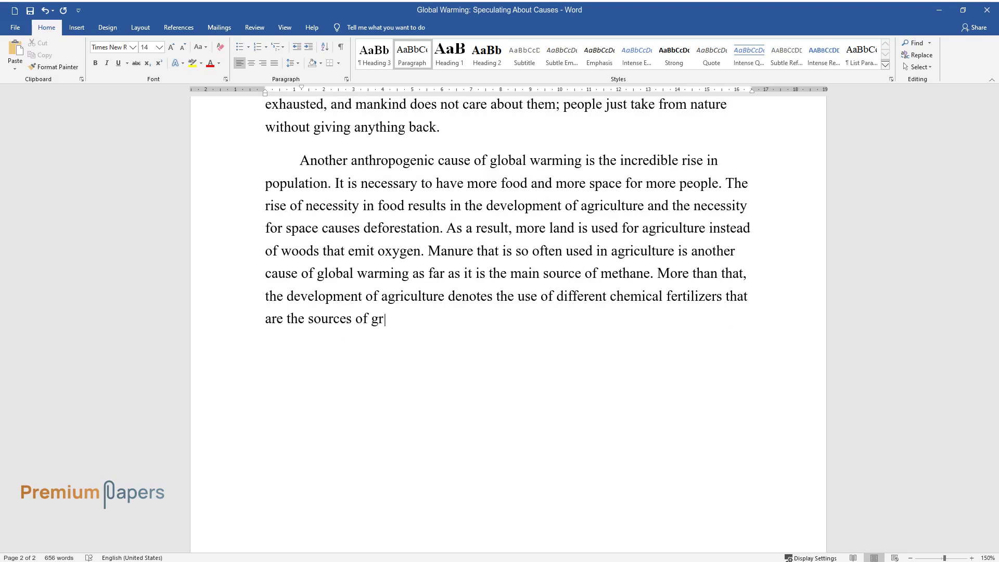
pyautogui.write('eenhouse gases. The use of nitrog')
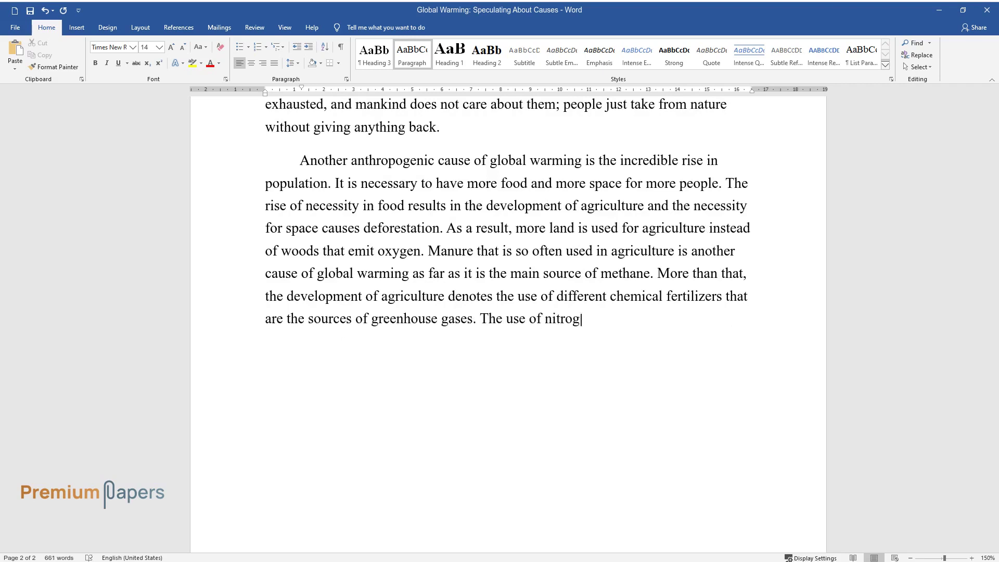
pyautogui.write('en-rich fertilizers causes the he')
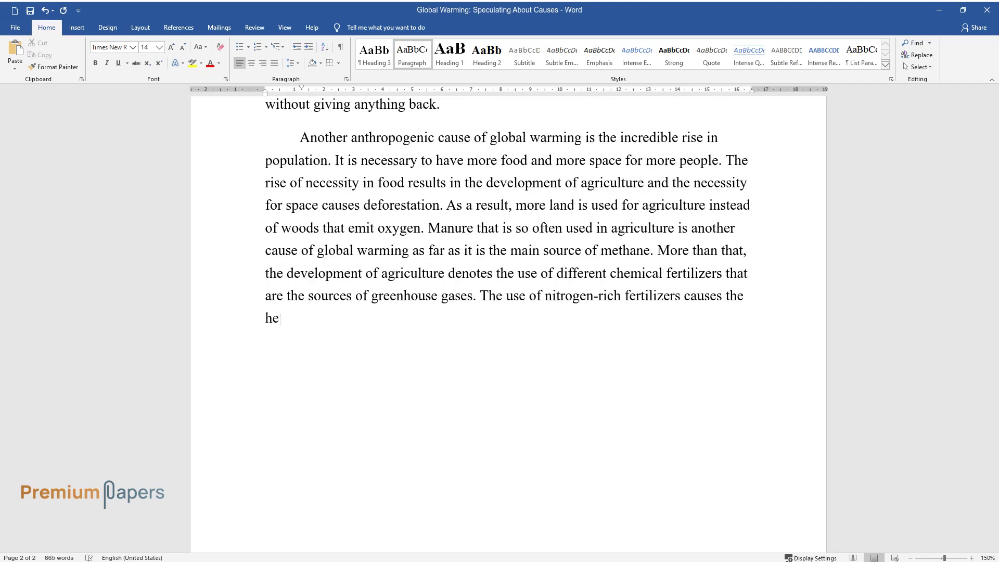
pyautogui.write('at storage of cropland.')
# Begin a new paragraph naming anaerobic decomposition as a methane source, where bacteria decompose organic matter in oxygen-starved conditions, usually with rice paddies
pyautogui.press('Return')
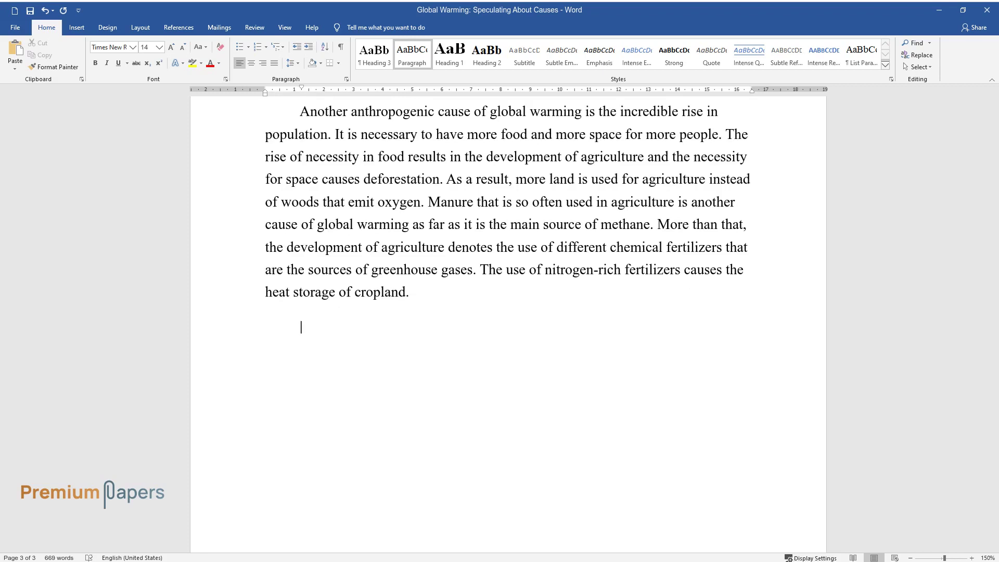
pyautogui.write('Anaerobic decompositio')
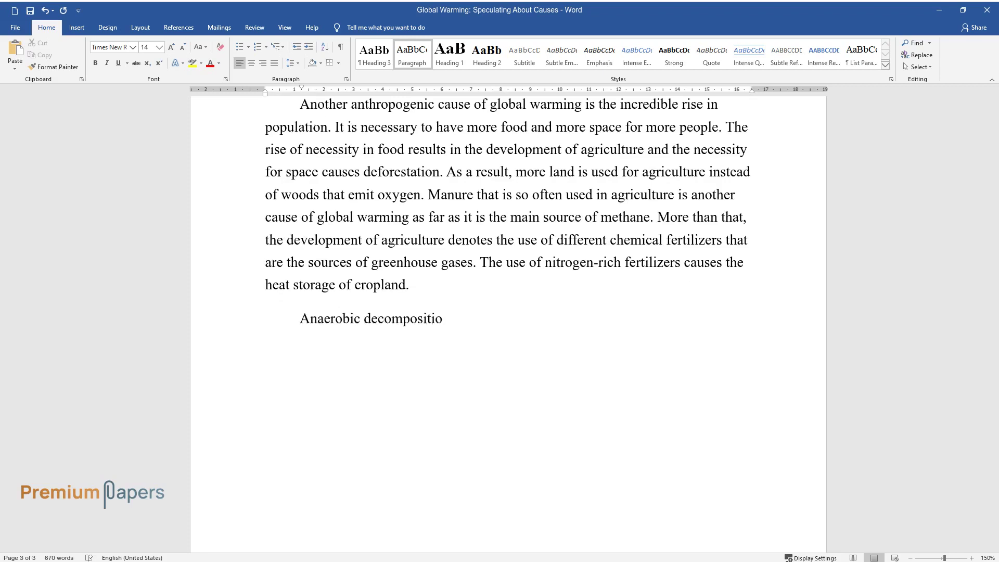
pyautogui.write('n is also the source of methane e')
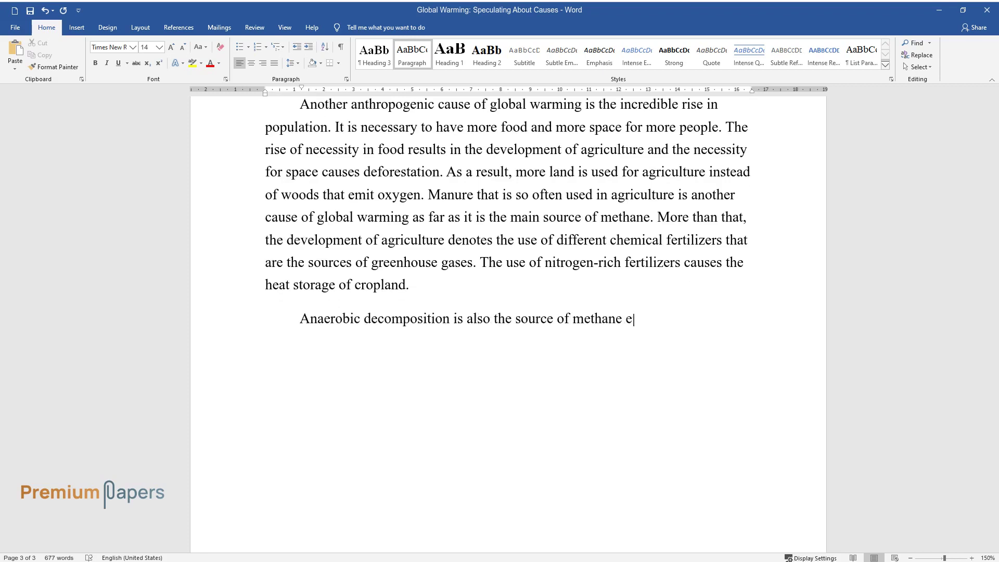
pyautogui.write('mission. This process takes place')
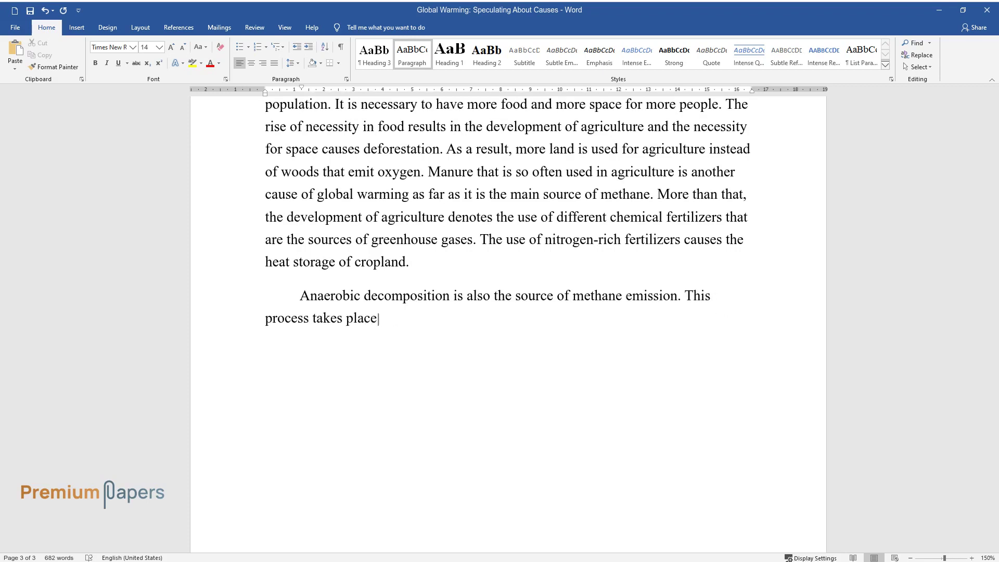
pyautogui.write(' when organic matter is decompose')
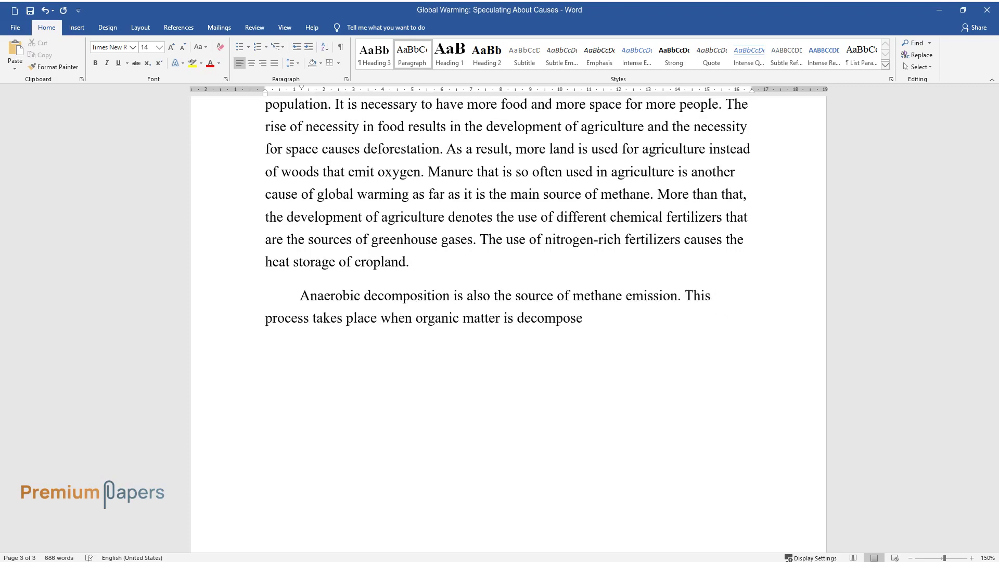
pyautogui.write('d by bacteria under the influenc')
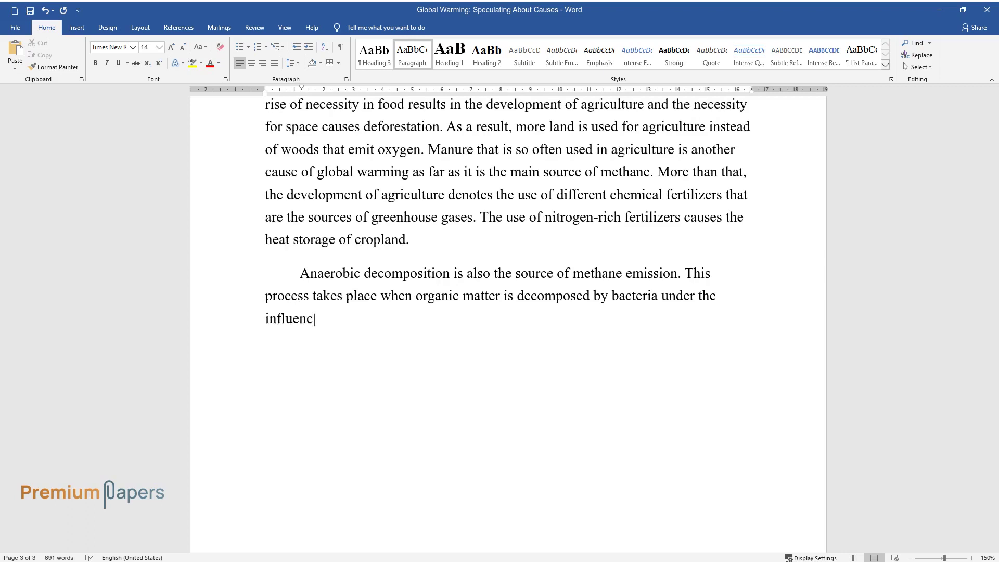
pyautogui.write('e of oxygen-starved conditions an')
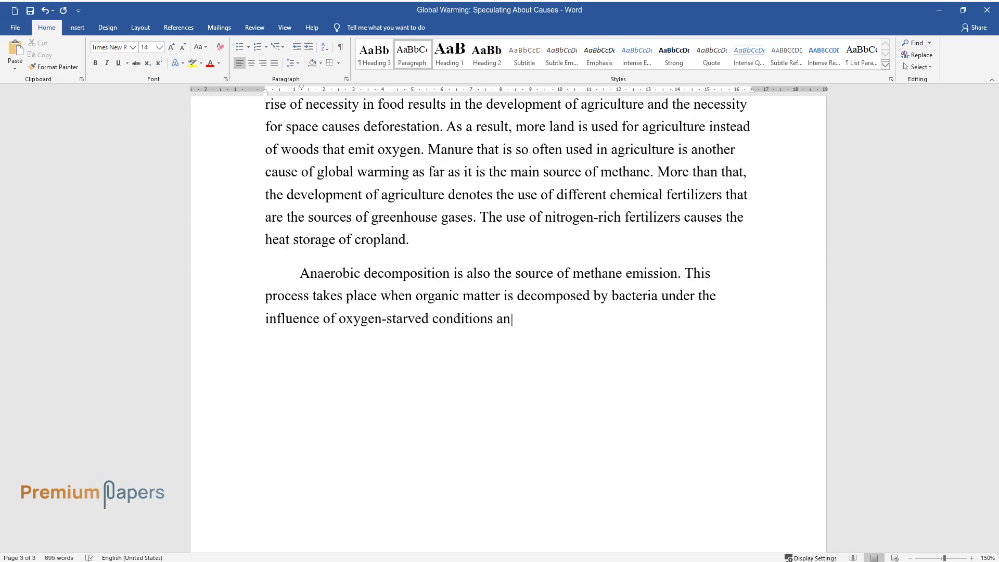
pyautogui.write('d, as a result, methane is emitte')
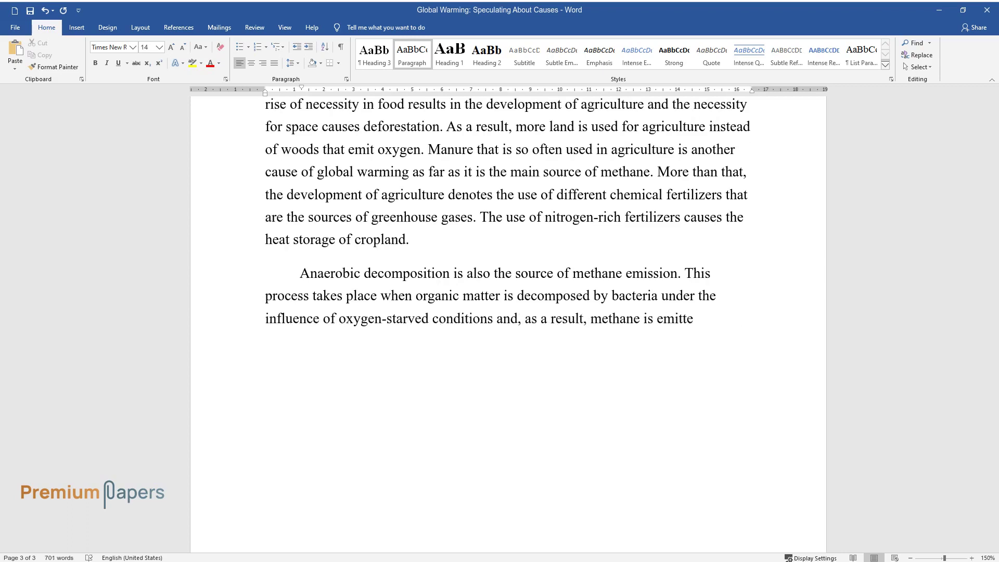
pyautogui.write('d; it usually happens with rice paddies. Nearly the same ')
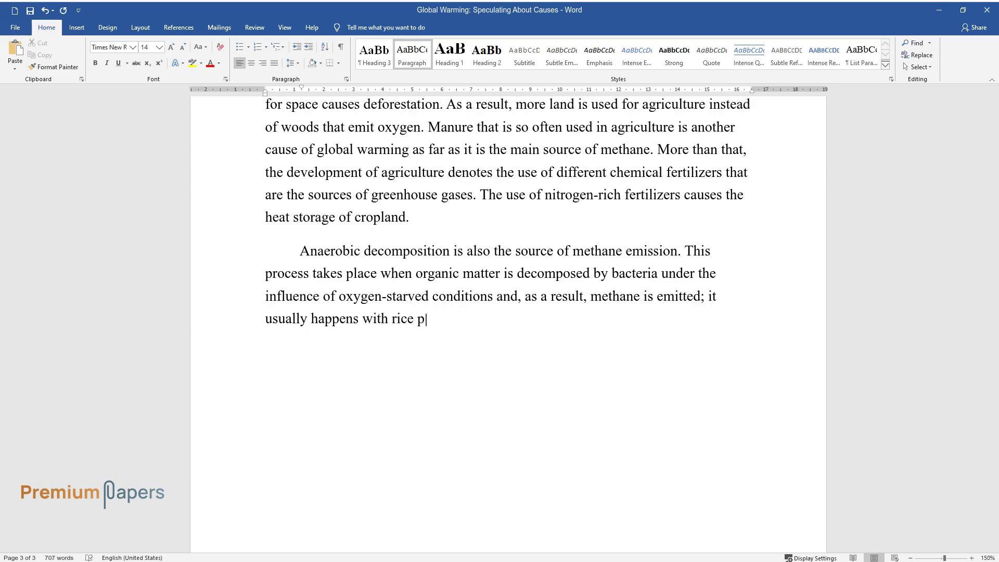
# Write that nearly the same process is observed in herbivorous animals such as cows, and that domestic animals need more food and are a methane source
pyautogui.write('process ')
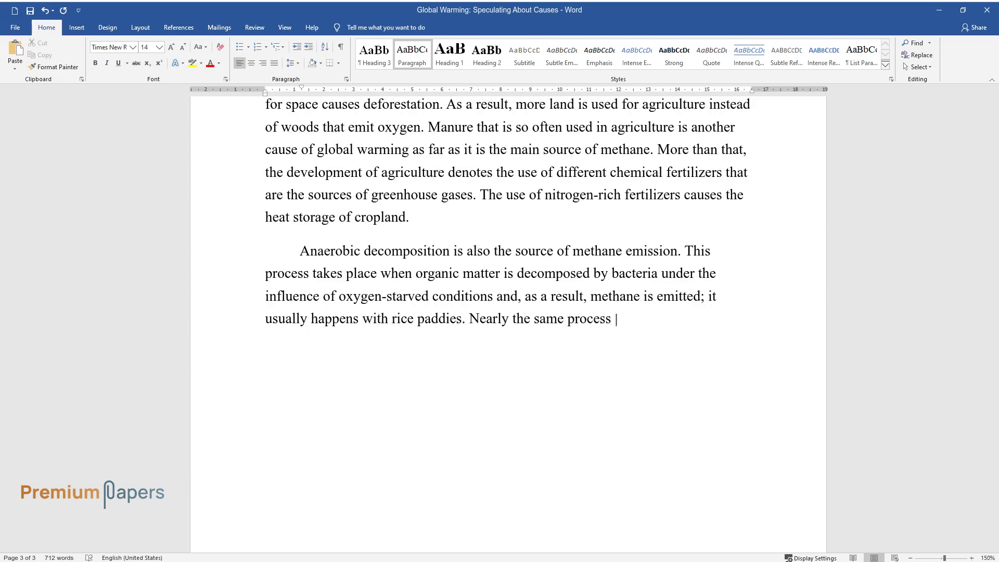
pyautogui.write('is observed in herbivorous animal')
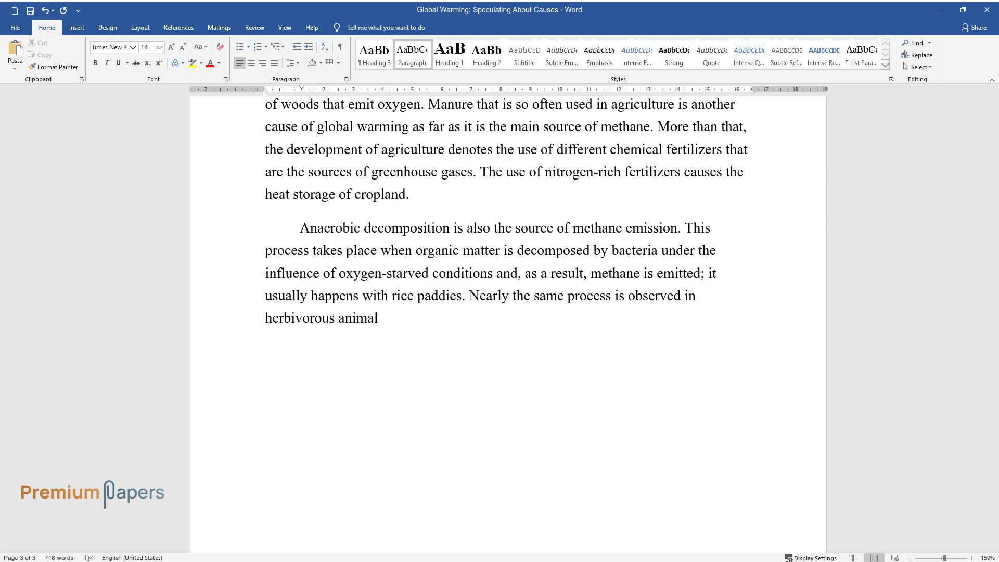
pyautogui.write('s such as cows. Domestic animals ')
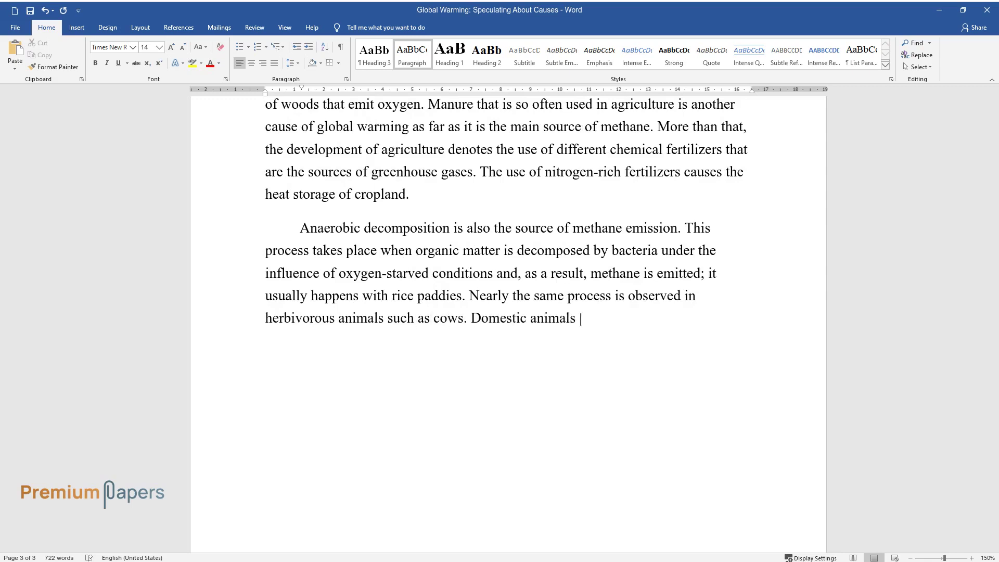
pyautogui.write('also need more food and are considered to ')
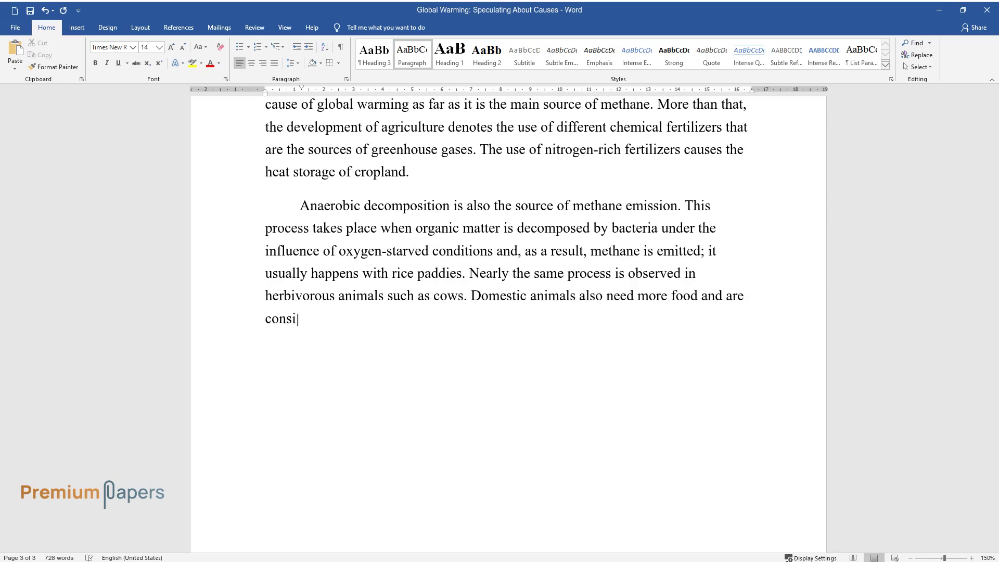
pyautogui.write('be the source of methane')
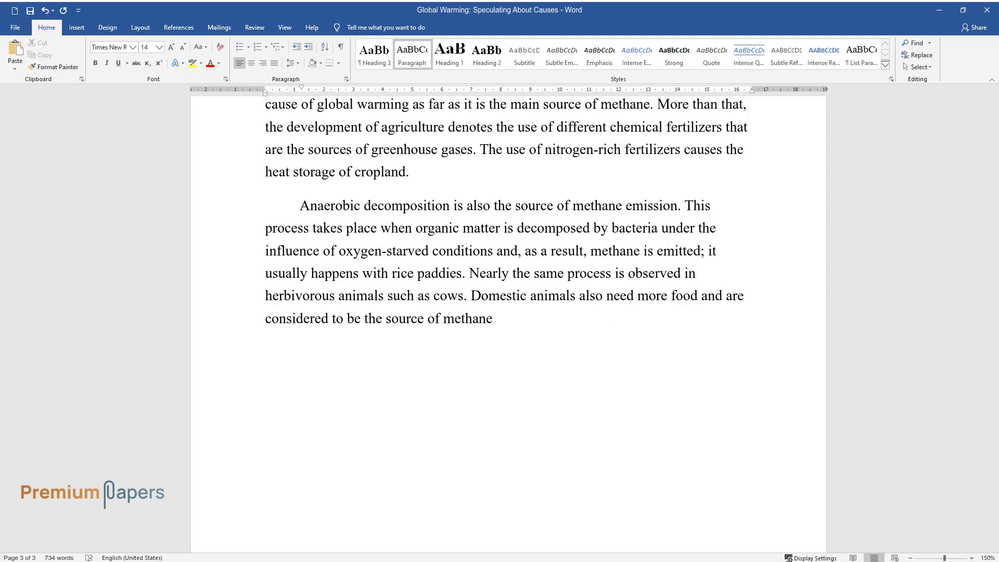
# End the paragraph by saying that with the rise in population and the development of agriculture, the level of greenhouse gases increases
pyautogui.write('. With the rise in population an')
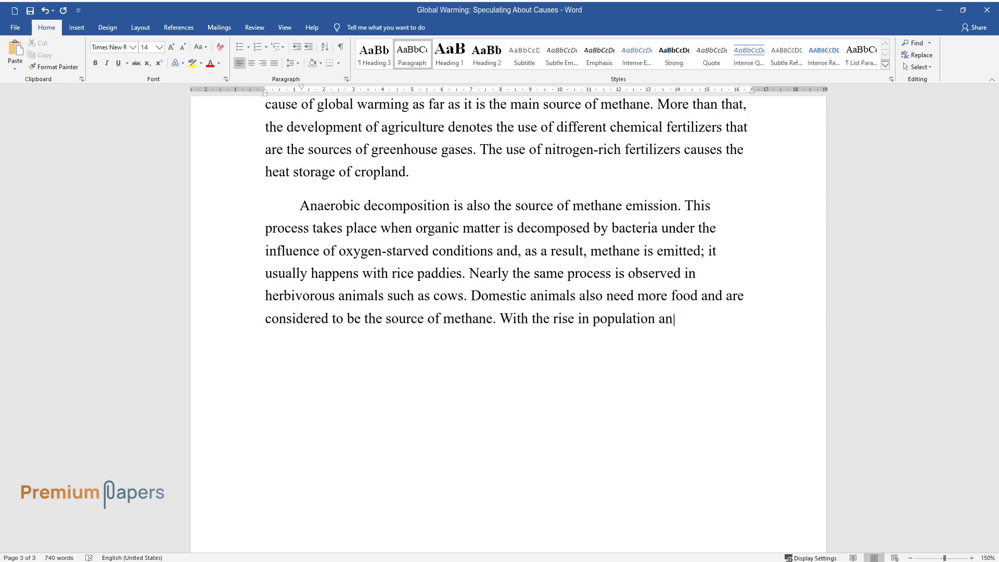
pyautogui.write('d the development of agriculture,')
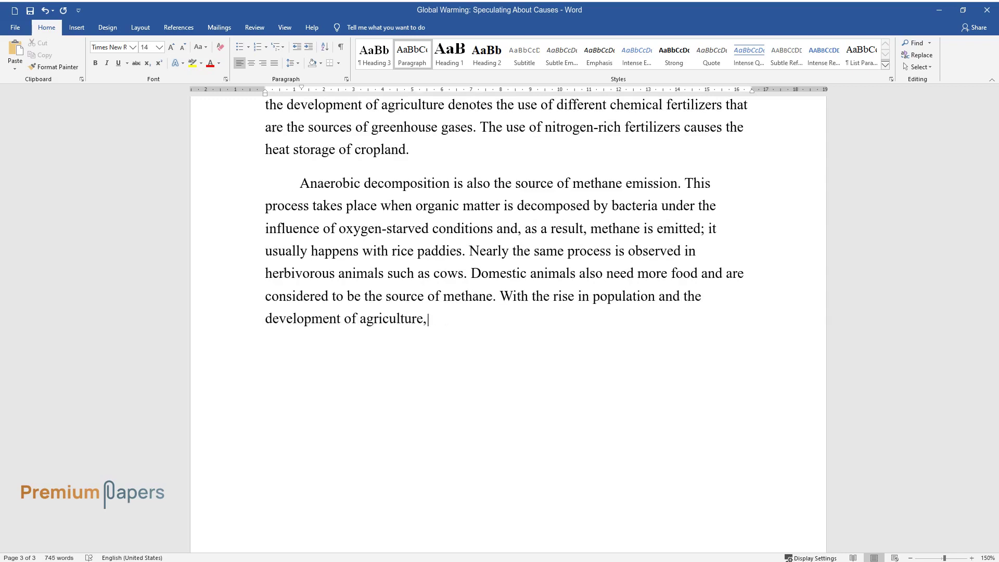
pyautogui.write(' the level of greenhouse gases increases.')
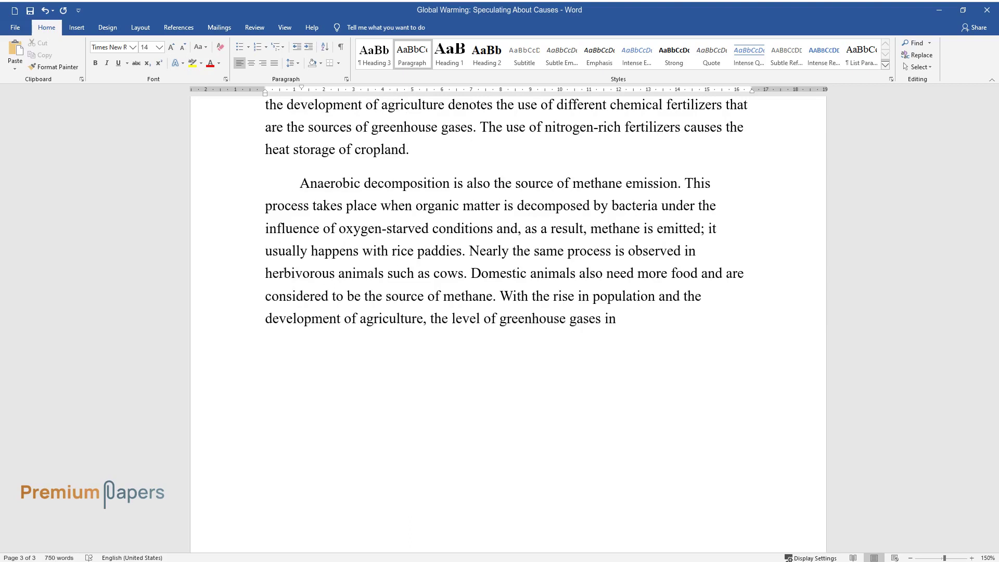
# Begin a new paragraph saying more people also implies more means of transport, which are also the primary cause of the emission of greenhouse gases
pyautogui.press('Return')
pyautogui.write('More pe')
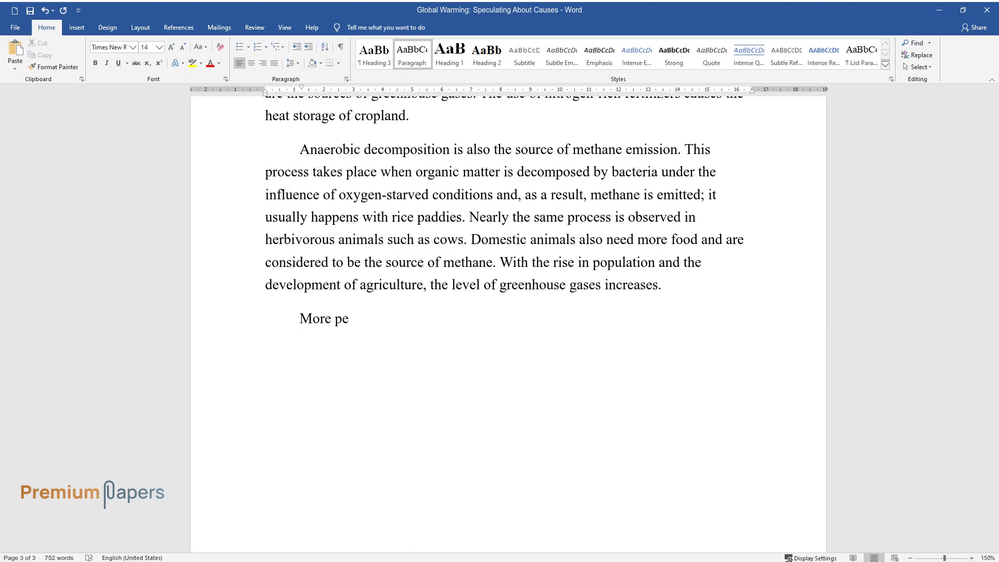
pyautogui.write('ople also implies more means of tran')
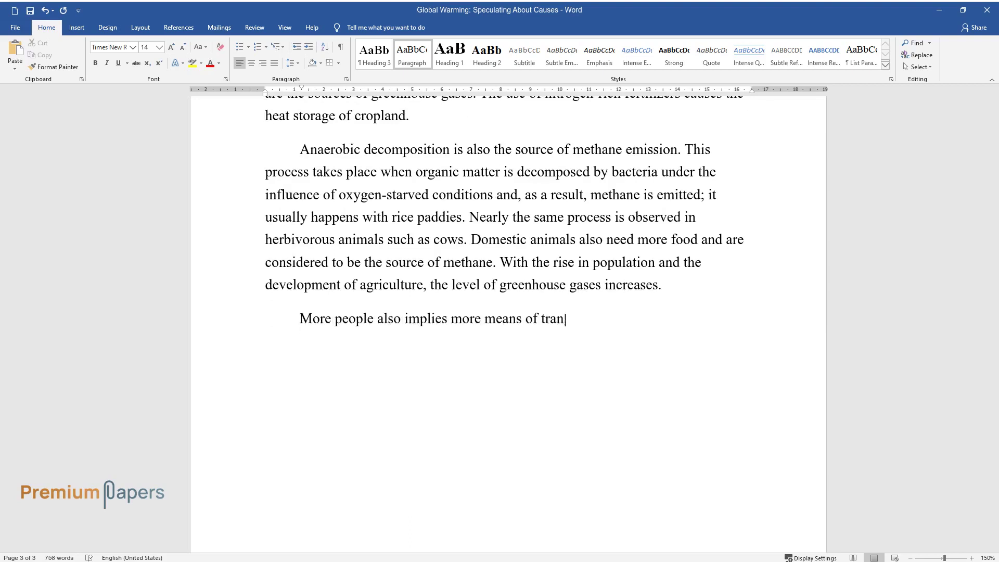
pyautogui.write('sport which are also the primary ca')
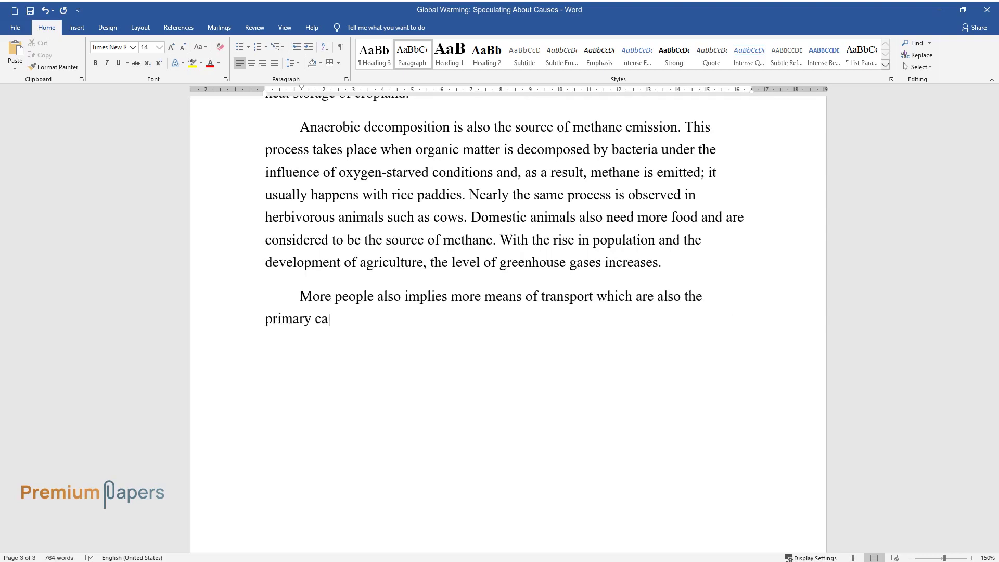
pyautogui.write('use of the emission of greenhouse g')
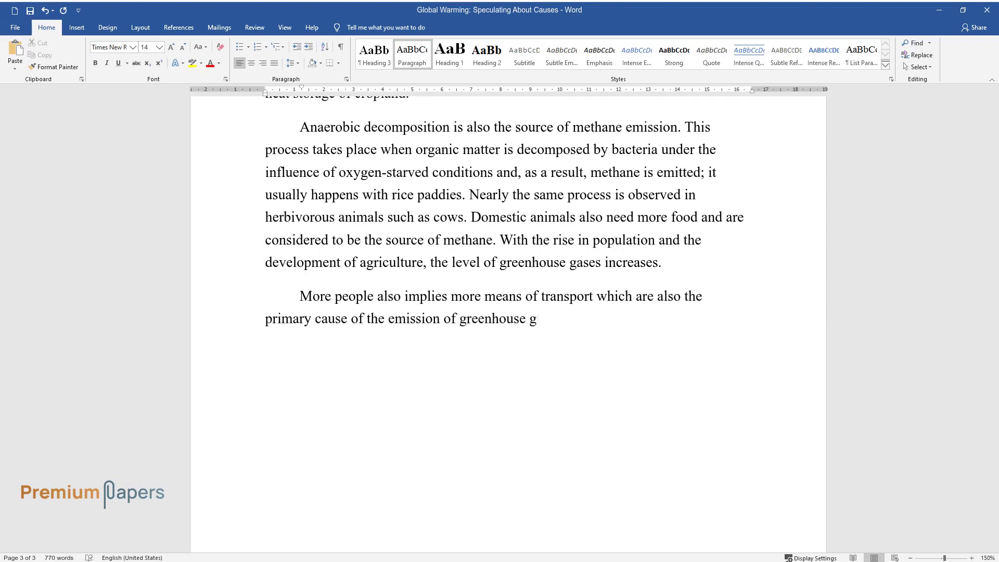
# Add that a car has become an integral part of human life, and some people even have more than one vehicle
pyautogui.write('ases. A car has become an integral p')
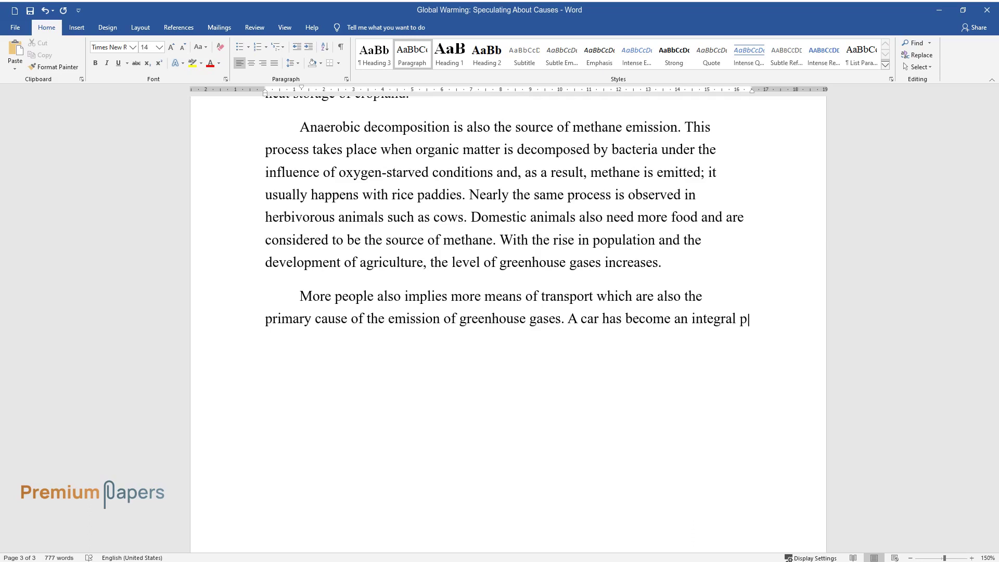
pyautogui.write('art of human life, and some people ')
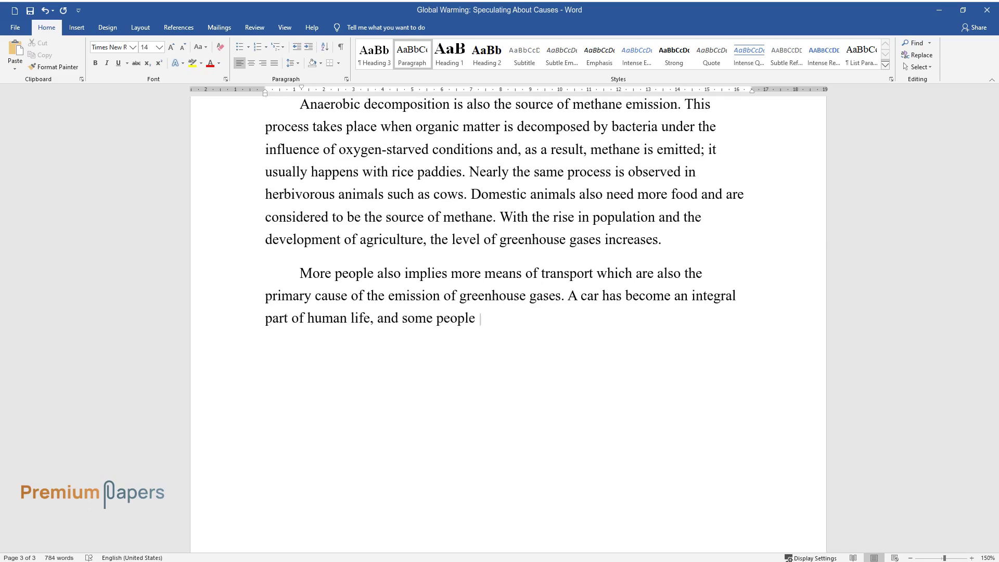
pyautogui.write('even have more than one vehicle. Th')
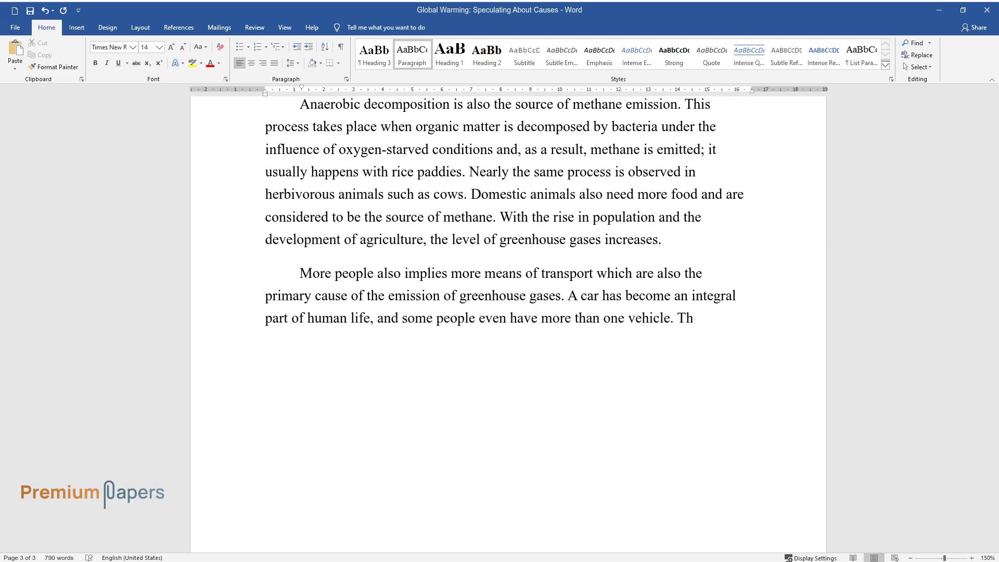
# End the paragraph with countries where the number of means of transportation increases the population itself and consumption exceeding people's real needs, and start a new paragraph
pyautogui.write('er')
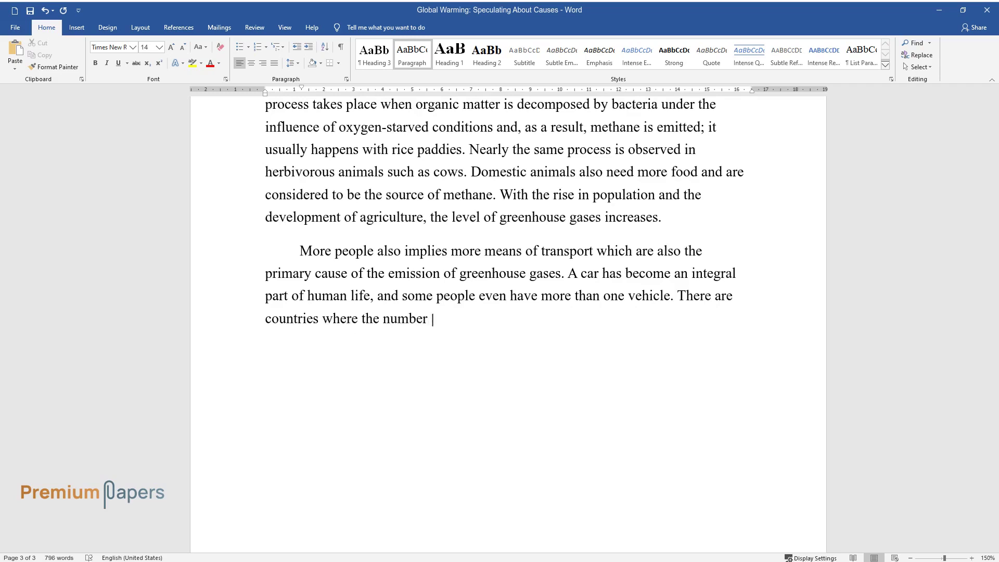
pyautogui.write('e are countries where the number of means of transportation increase')
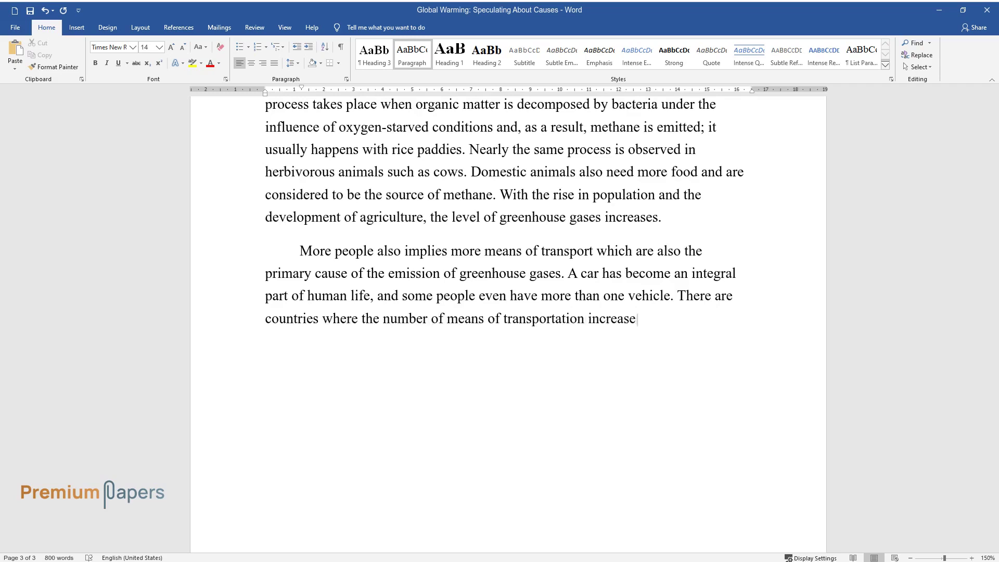
pyautogui.write('s the population itself. Factually,')
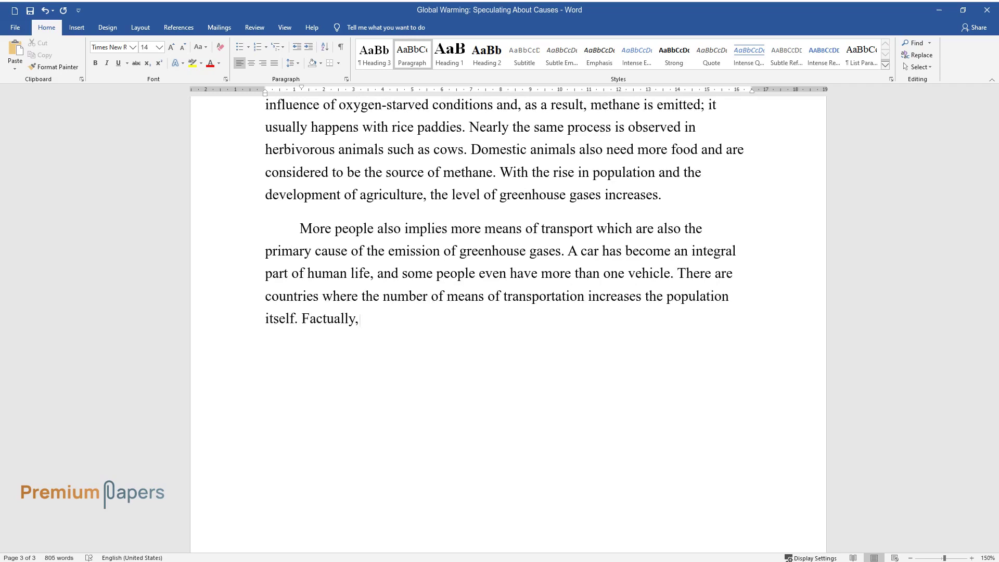
pyautogui.write(' consumption exceeds the real needs')
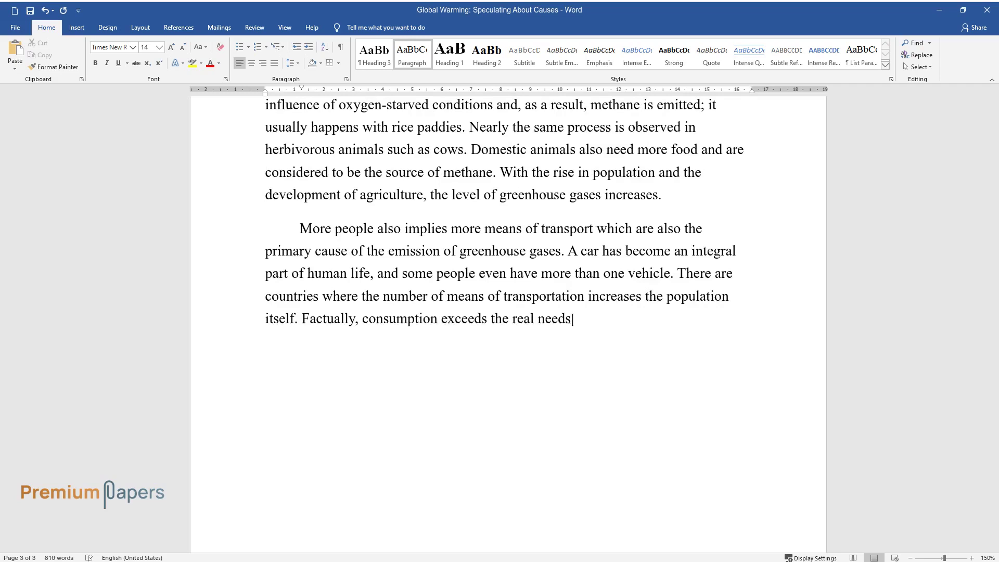
pyautogui.write(' of people; people use more than they really need.')
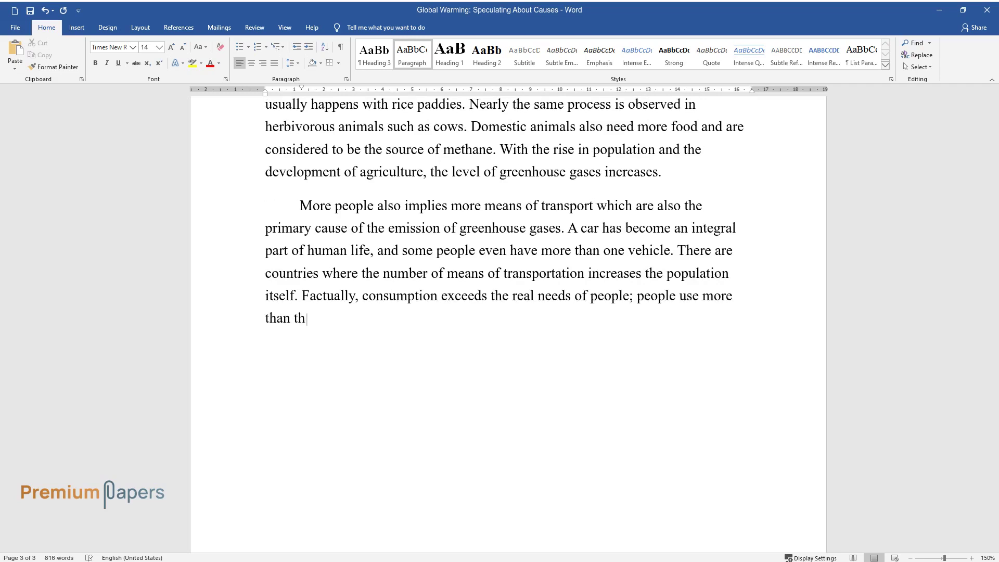
pyautogui.press('Return')
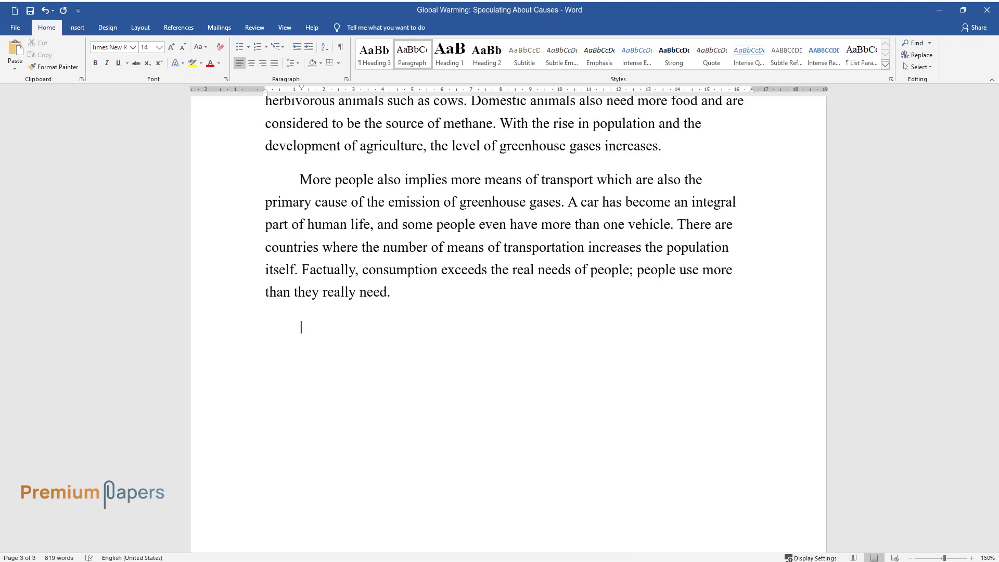
# Write that CO2 is considered the main cause of global warming and people breathe it out, so the rise of population means more CO2
pyautogui.write('CO2 is considered to be the ma')
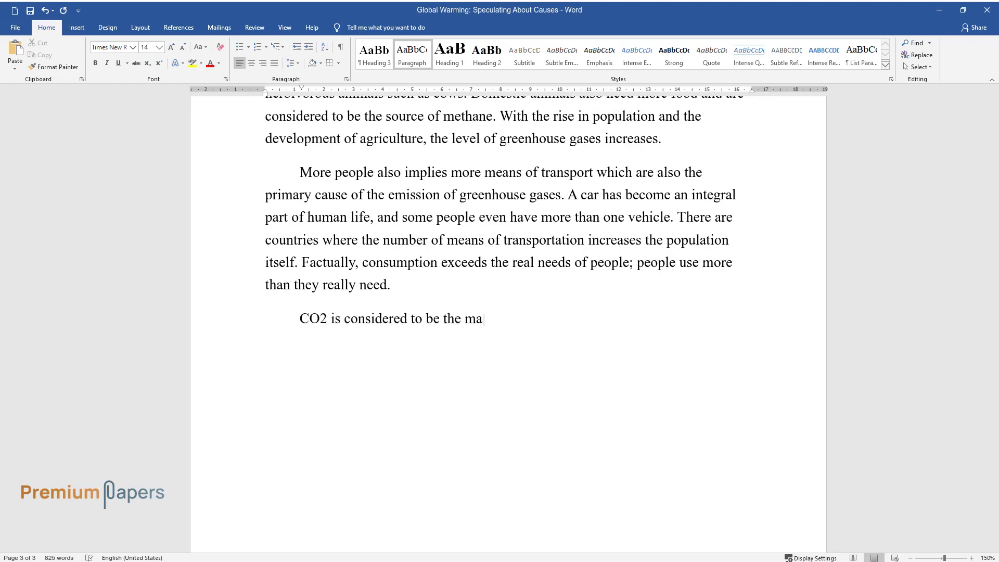
pyautogui.write('in cause of global warming. Peo')
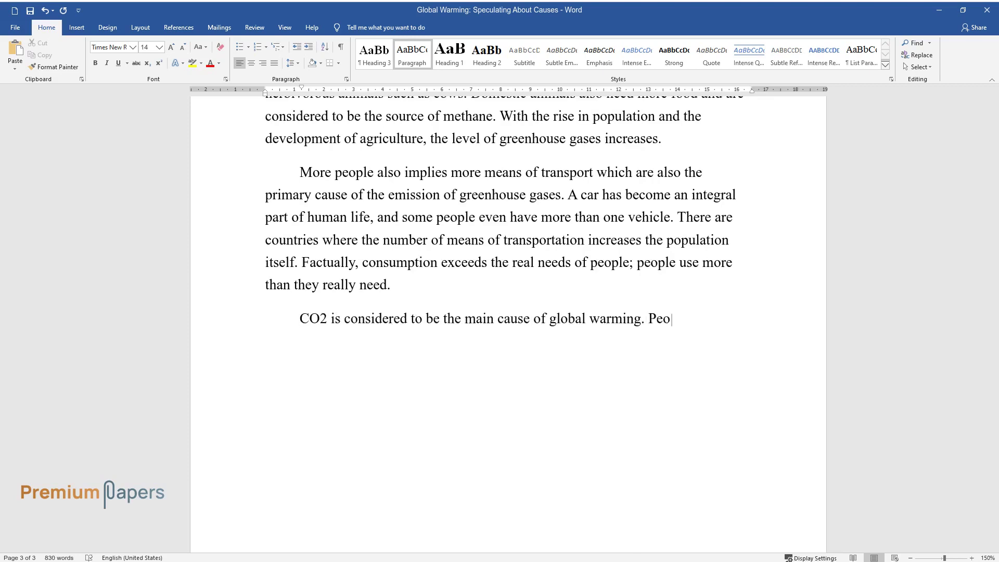
pyautogui.write('ple breathe out CO2 which is wh')
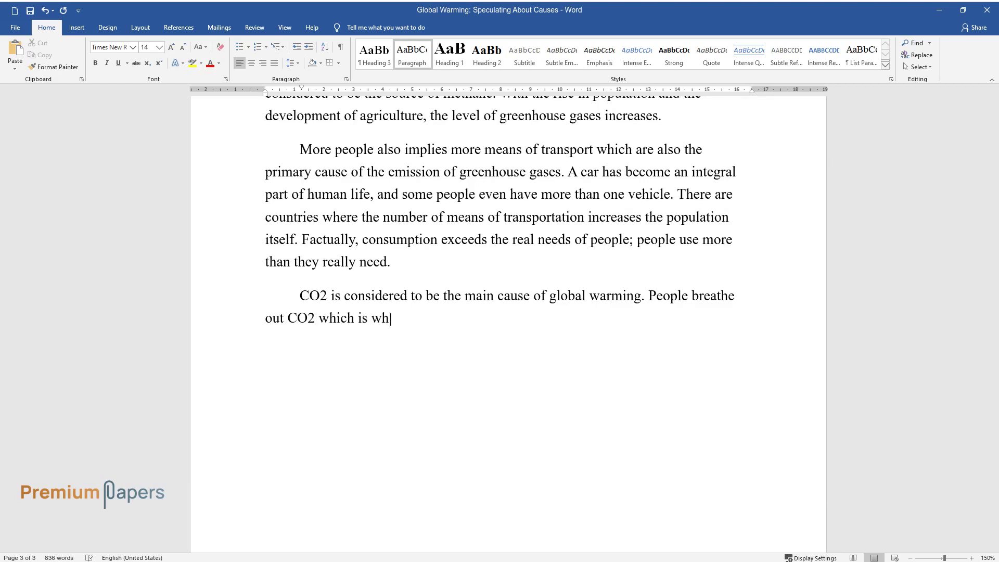
pyautogui.write('y the rise of population means the rise of CO2 in the atmosphe')
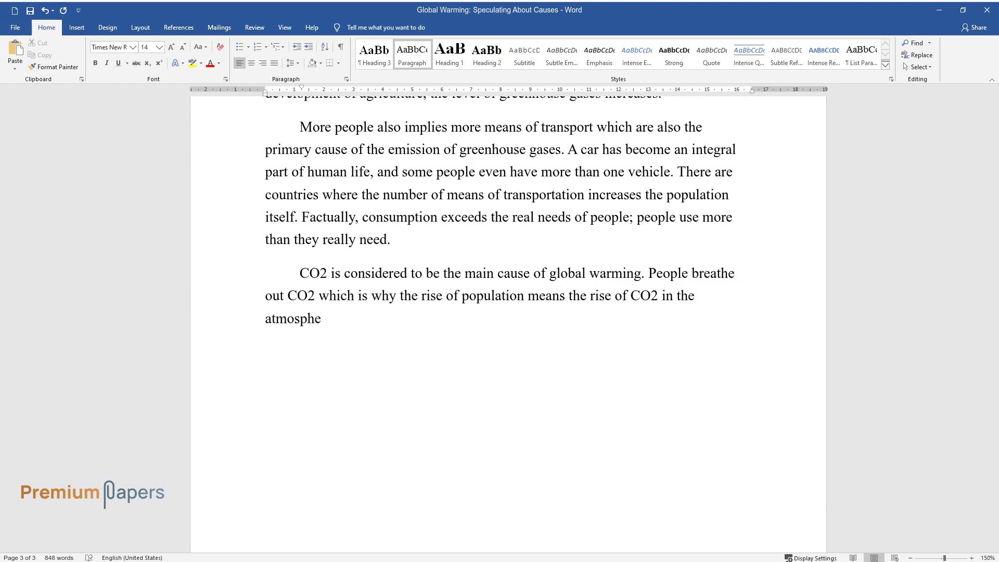
# Add that the trees that absorb CO2 and emit oxygen vanish since people need more space for living
pyautogui.write('re. The trees that absorb CO2 an')
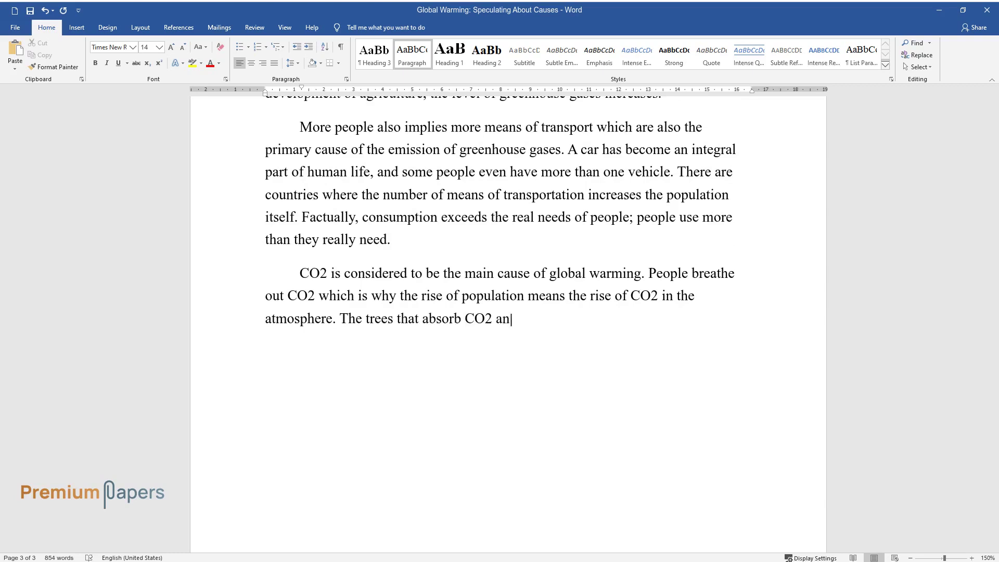
pyautogui.write('d emit oxygen vanish since peop')
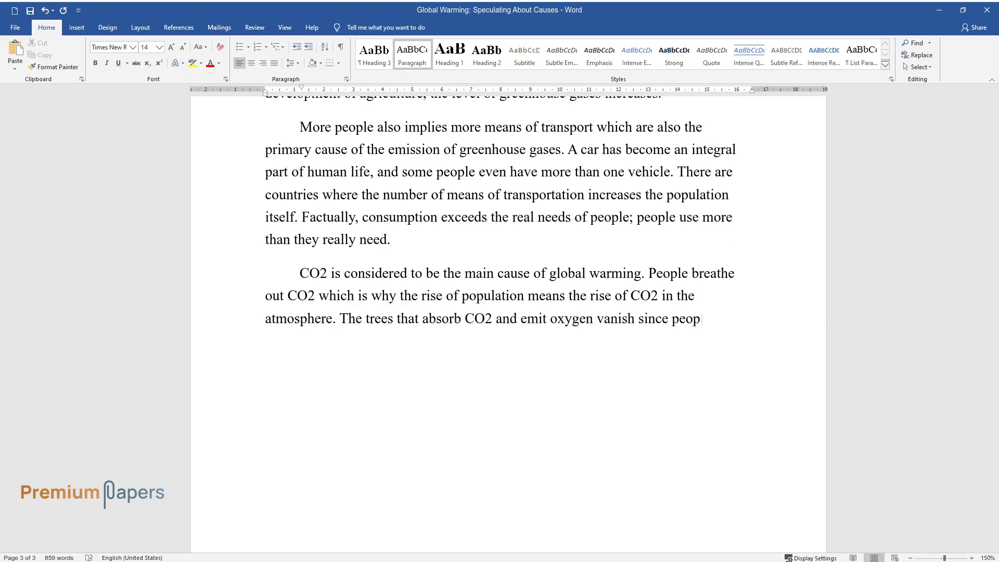
pyautogui.write('le need more space for living. ')
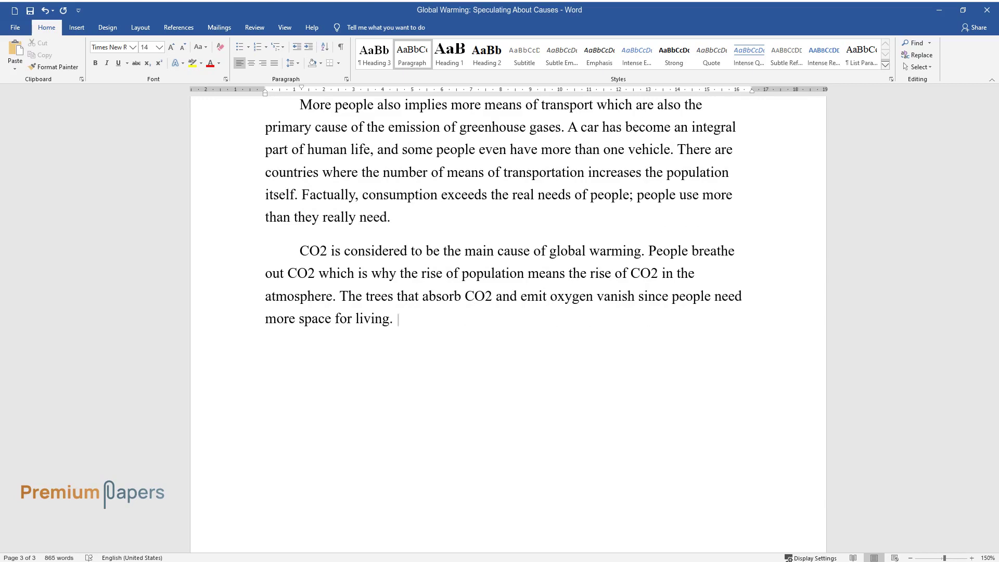
# Add that deforestation is another cause, driven by the necessity of wood, the main source of warming, building, and paper production
pyautogui.write('Deforestation is another cause o')
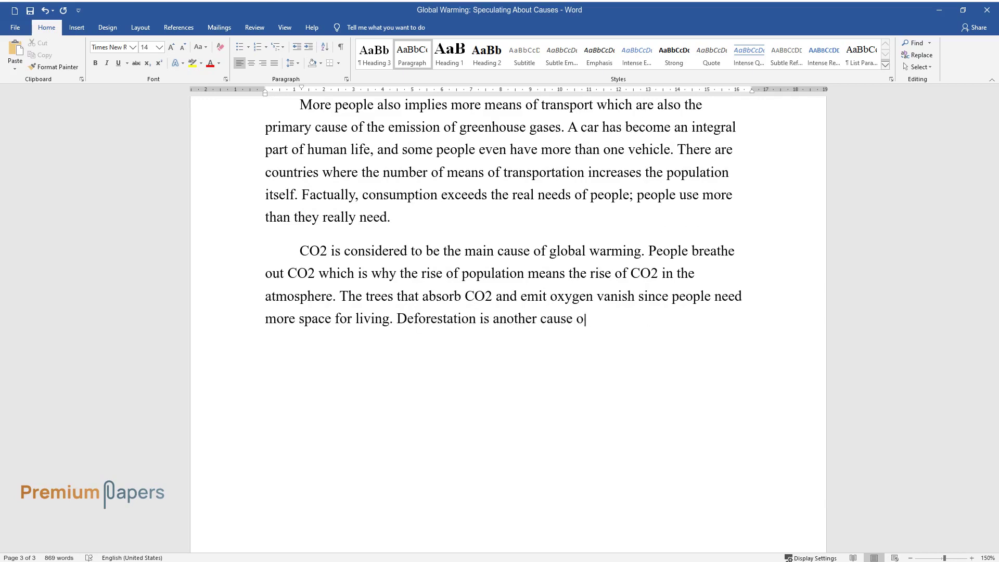
pyautogui.write('f global warming. The main caus')
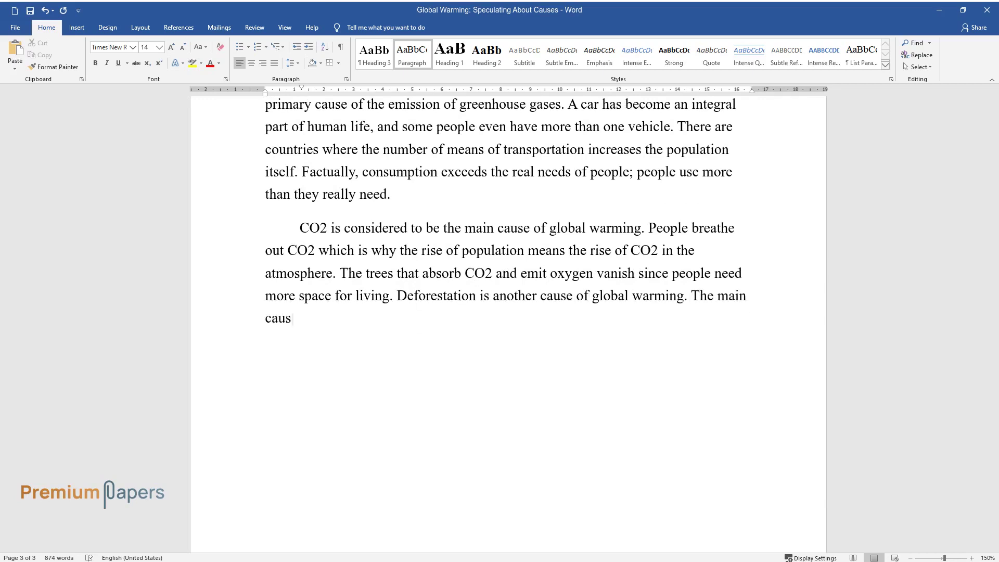
pyautogui.write('es of deforestation are the nec')
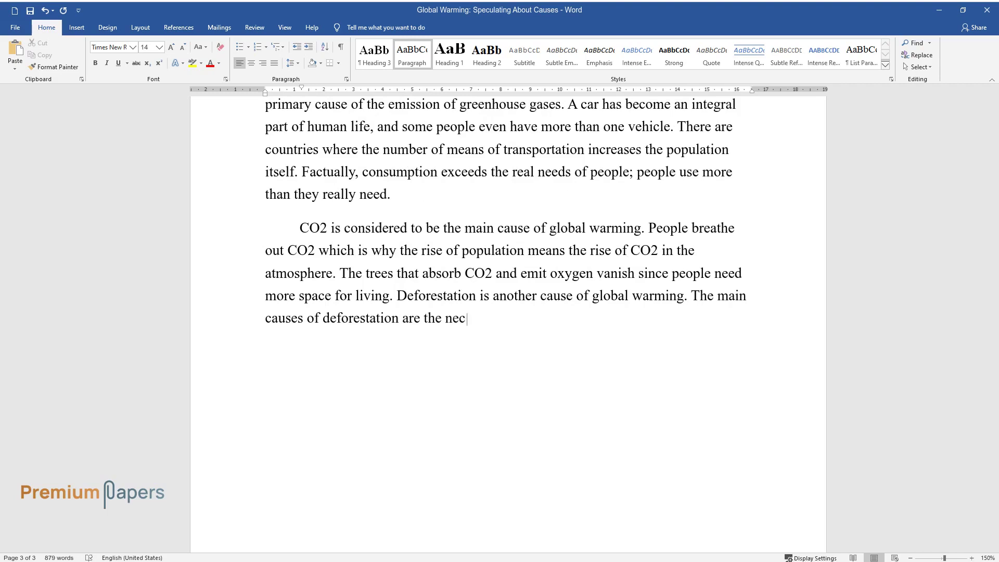
pyautogui.write('essity of wood which is the mai')
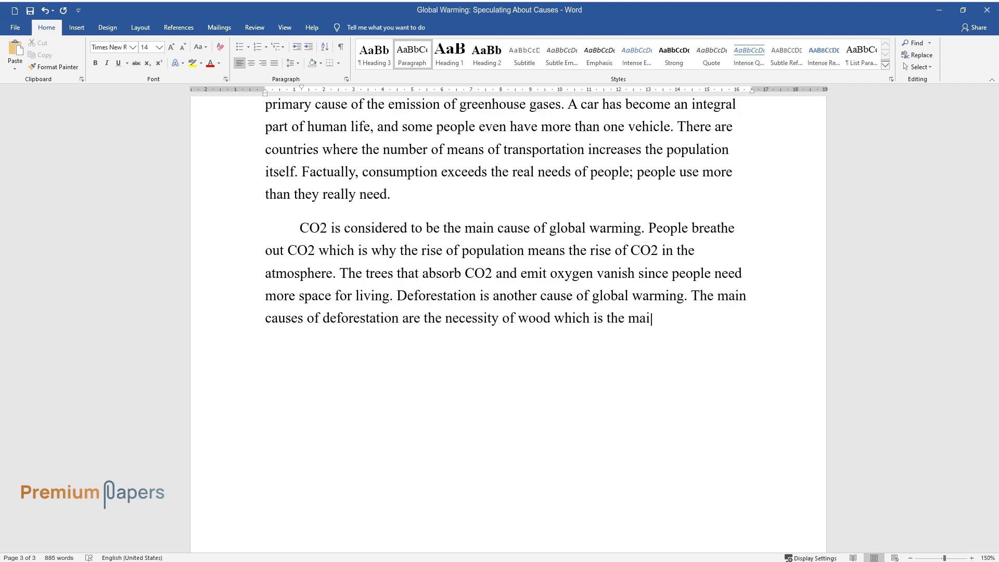
pyautogui.write('n source of warming, building, a')
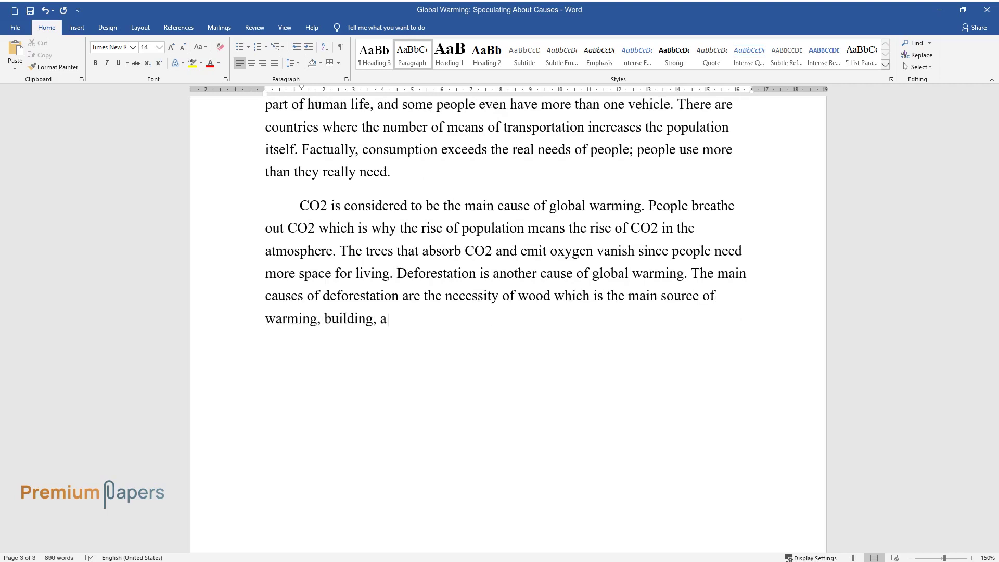
pyautogui.write('nd paper production. Deforestat')
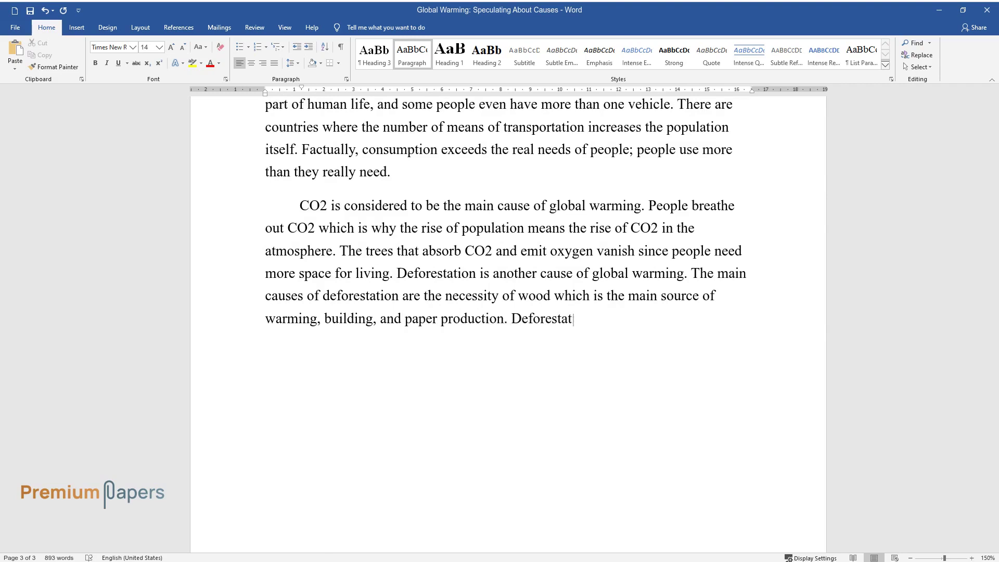
# End the paragraph by saying deforestation increases the level of carbon dioxide in the atmosphere, which also causes global warming
pyautogui.write('ion increases the level of carb')
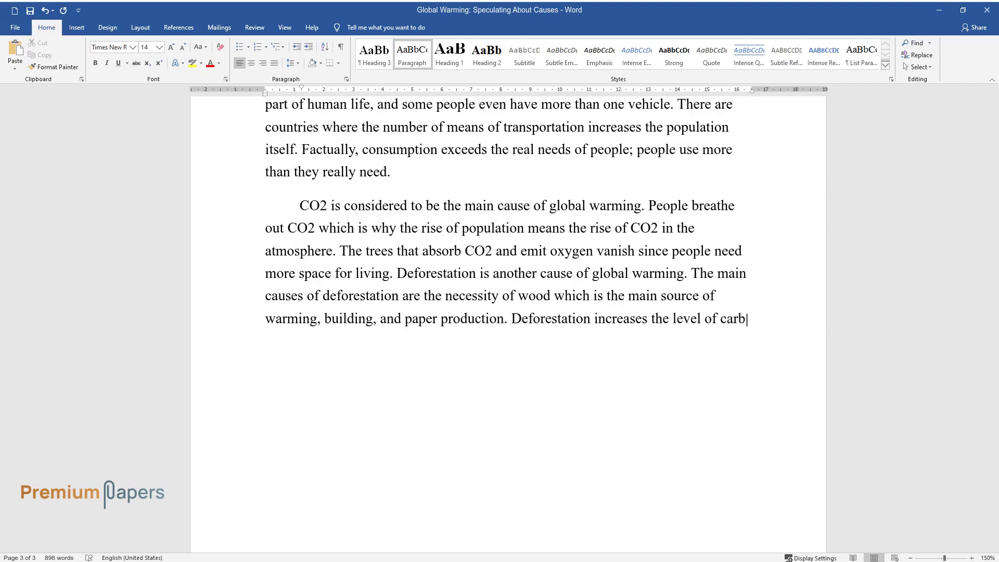
pyautogui.write('on dioxide in the atmosphere wh')
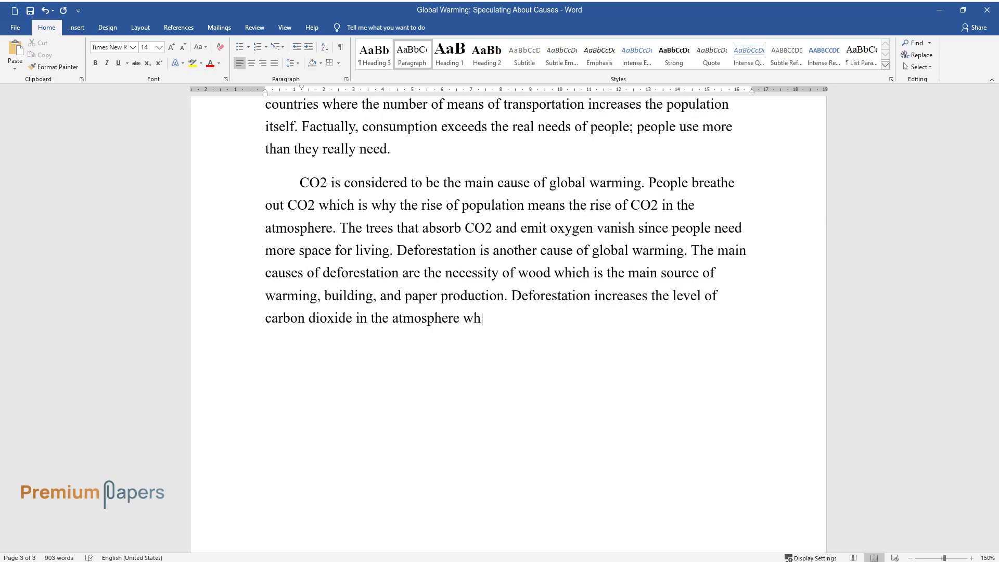
pyautogui.write('ich also causes global warming.')
pyautogui.press('Return')
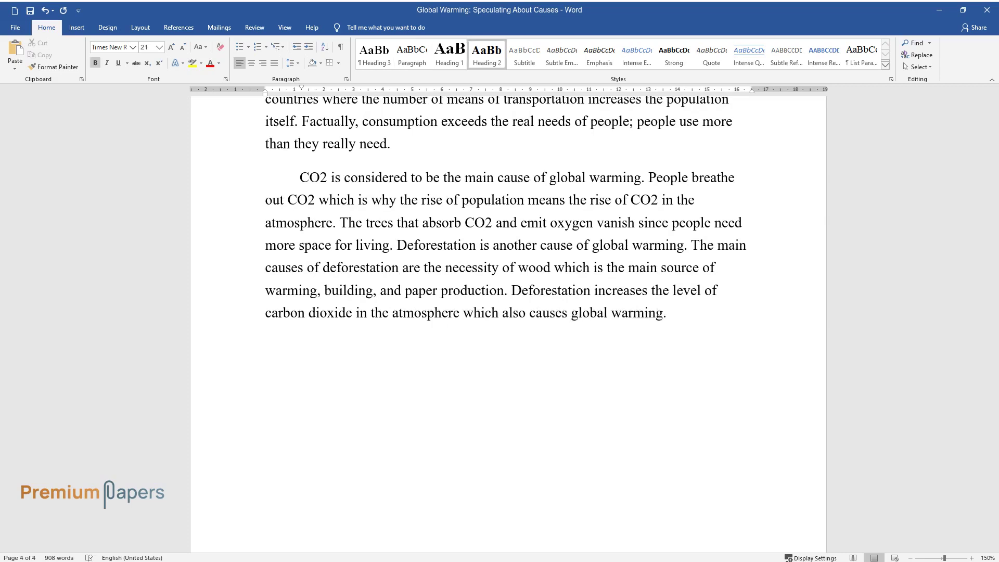
# Add a Heading 2 "Conclusion" and open its paragraph with "From the above, we may conclude that there are a lot of causes of global warming."
pyautogui.write('Conclusion')
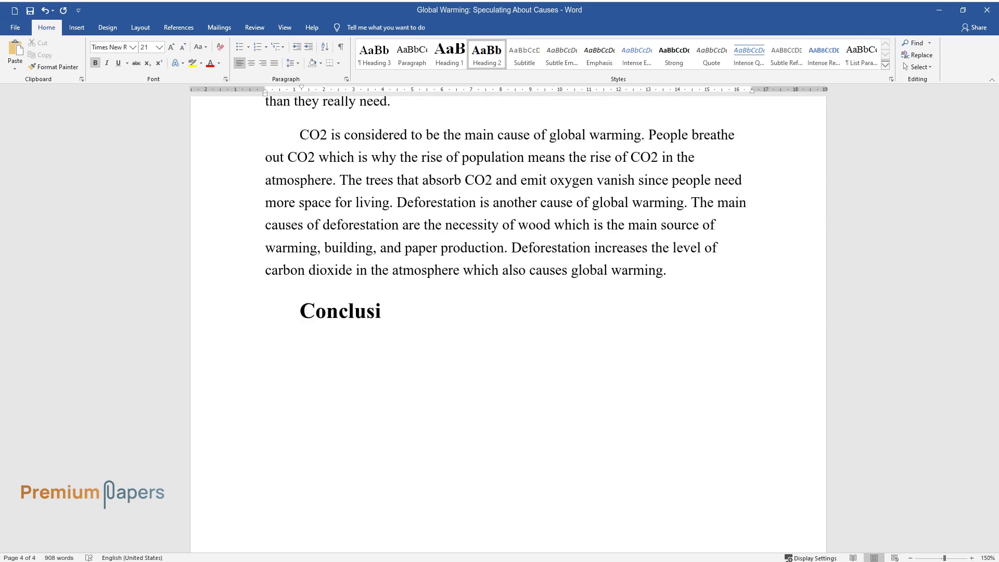
pyautogui.press('Return')
pyautogui.write('From ')
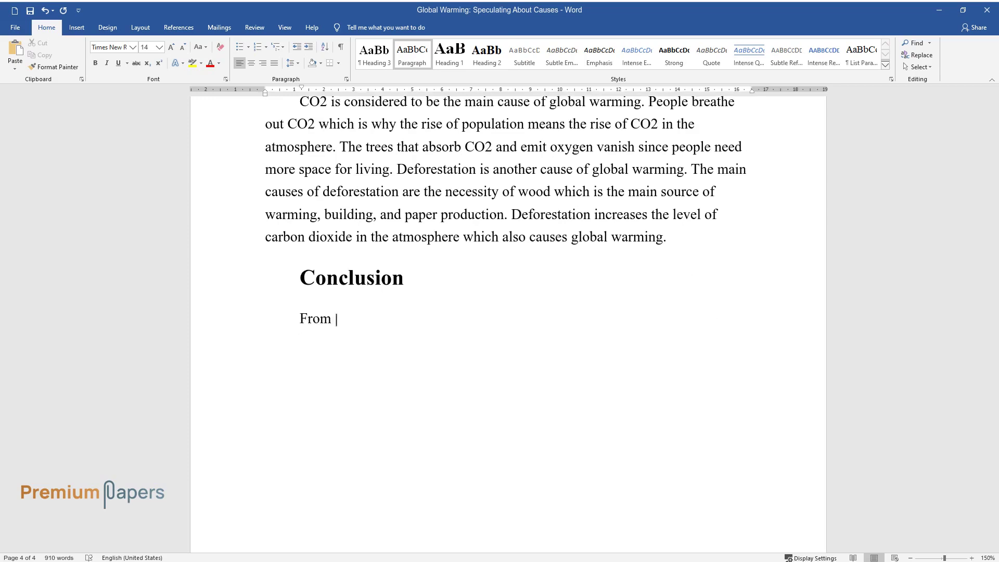
pyautogui.write('the above, we may conclude that the')
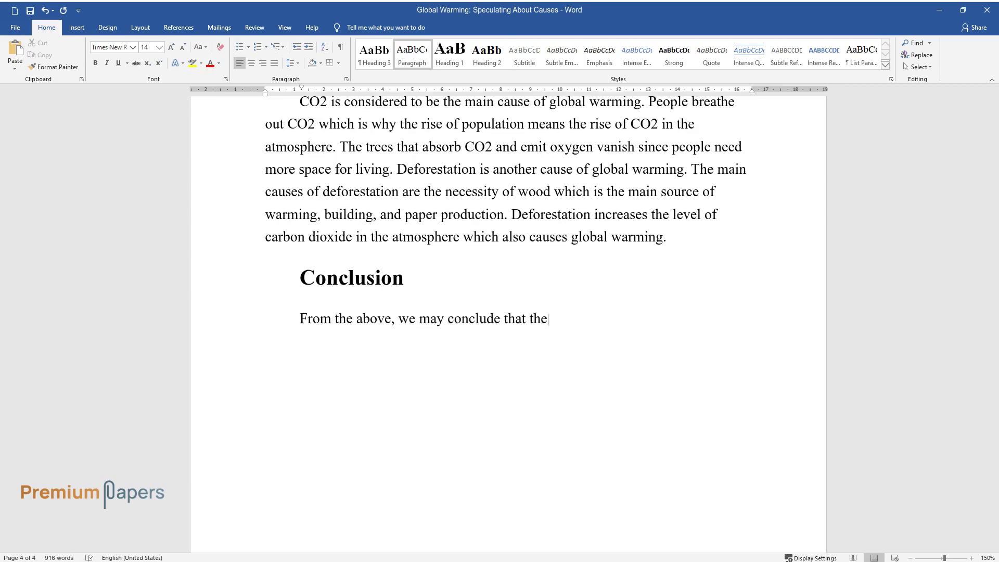
pyautogui.write('re are a lot of causes of global w')
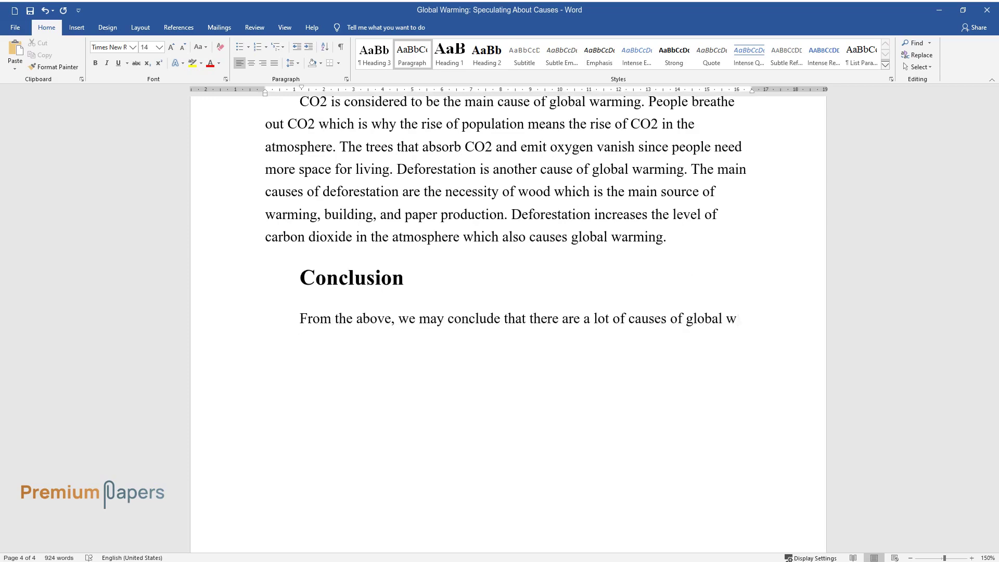
# Add that human activities and processes in nature cause global warming, and although some natural causes do not depend on mankind, the majority are humanity's fault
pyautogui.write('arming. Global warming is caused b')
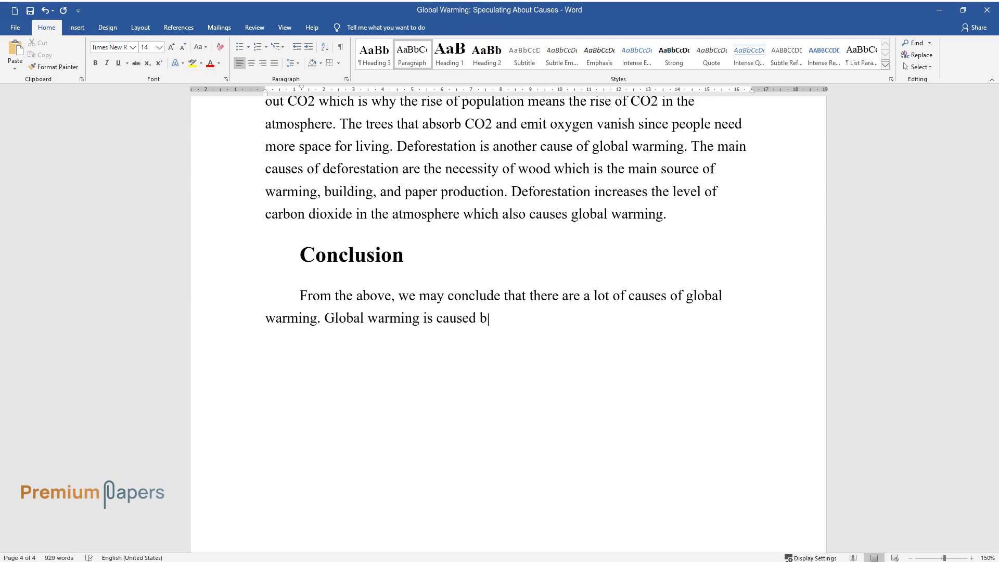
pyautogui.write('y human activities as well as the p')
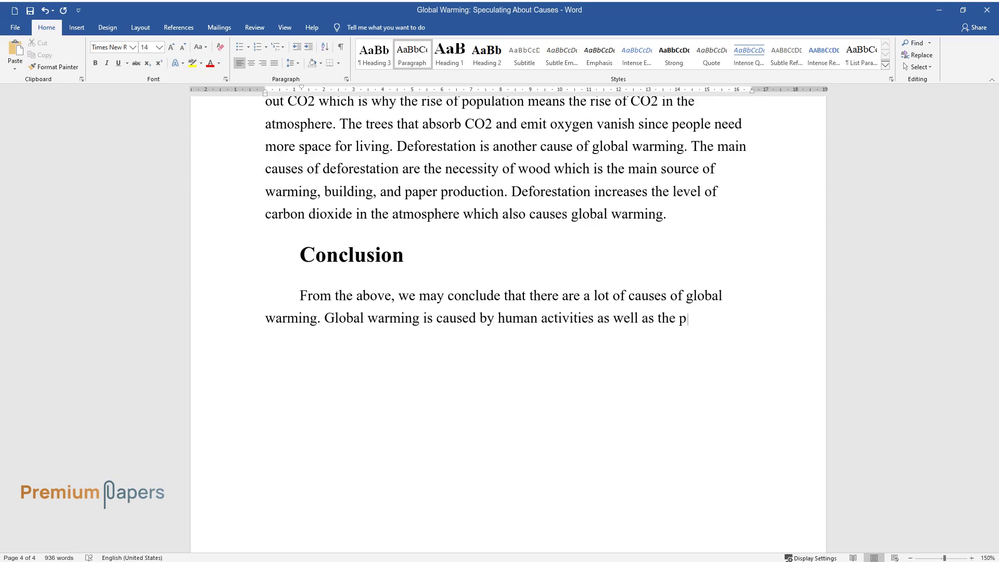
pyautogui.write('rocesses in nature. Although some n')
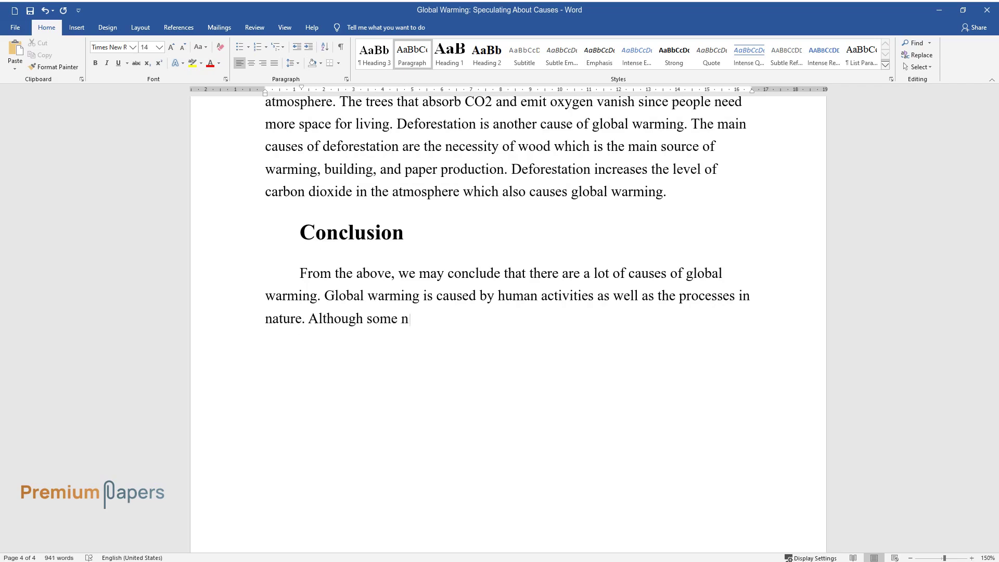
pyautogui.write('atural causes do not depend on man')
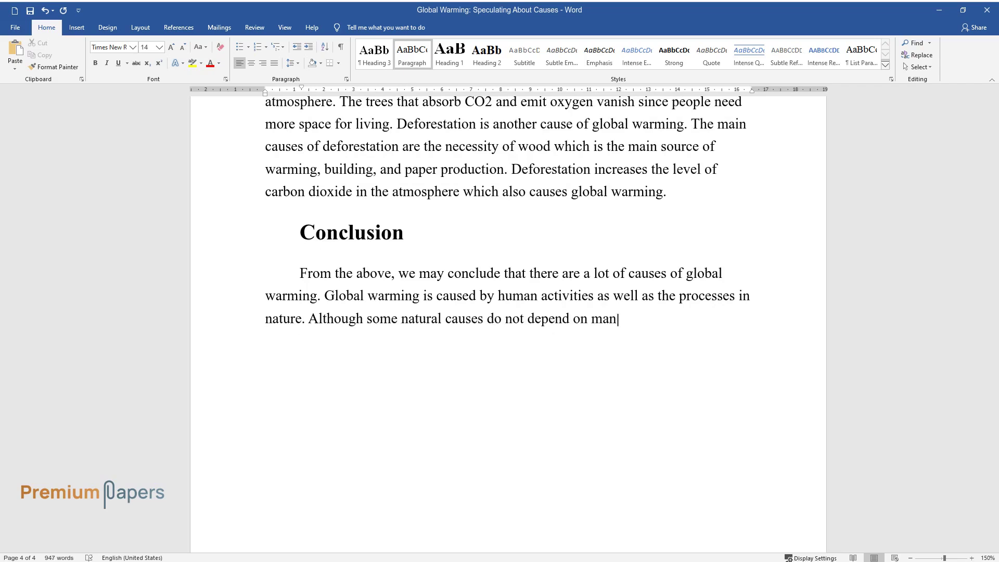
pyautogui.write('kind the majority of them are the fault of humanity.')
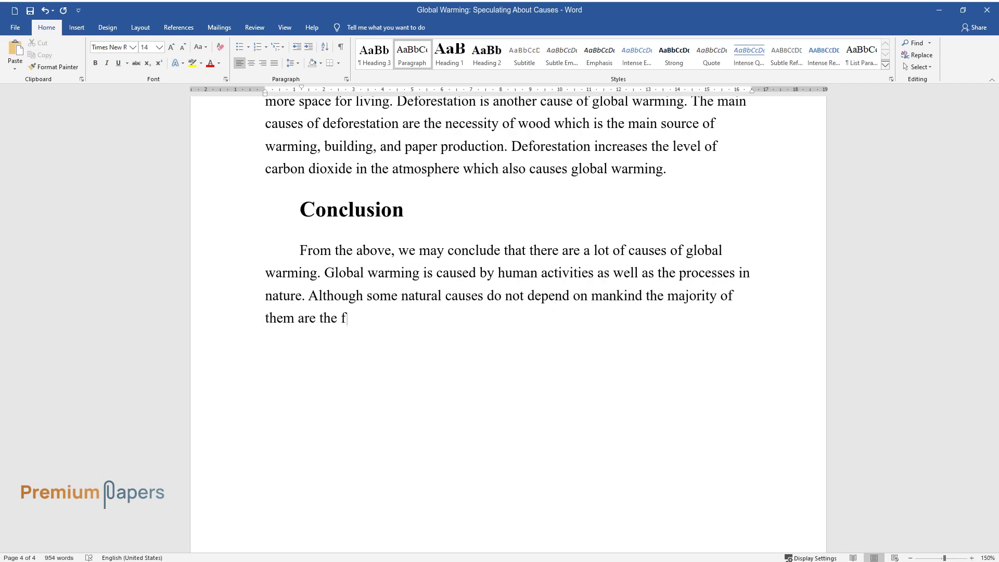
# Add that some people consider natural causes to be the main ones and others condemn human activities
pyautogui.write(' Some people cons')
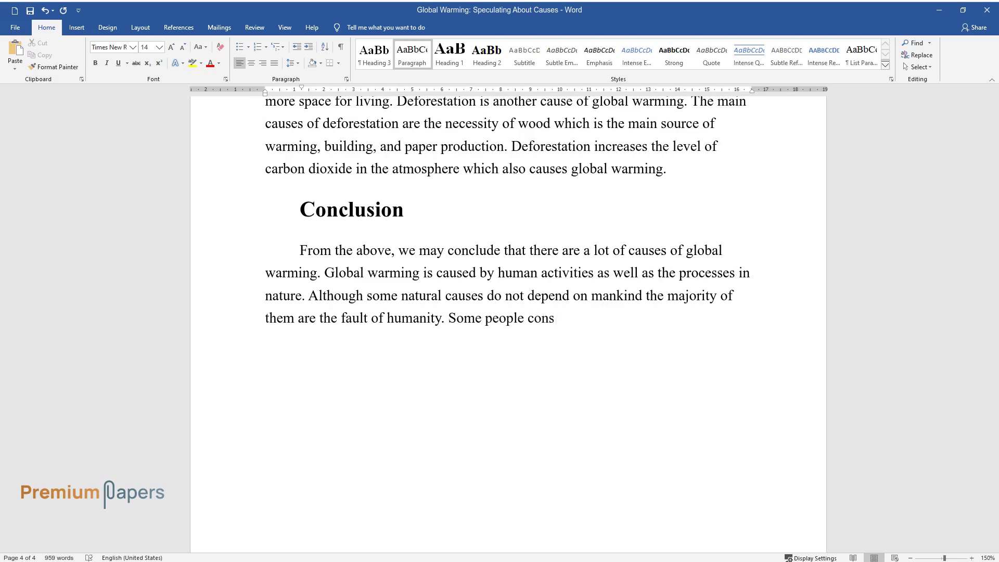
pyautogui.write('ider natural causes to be the main')
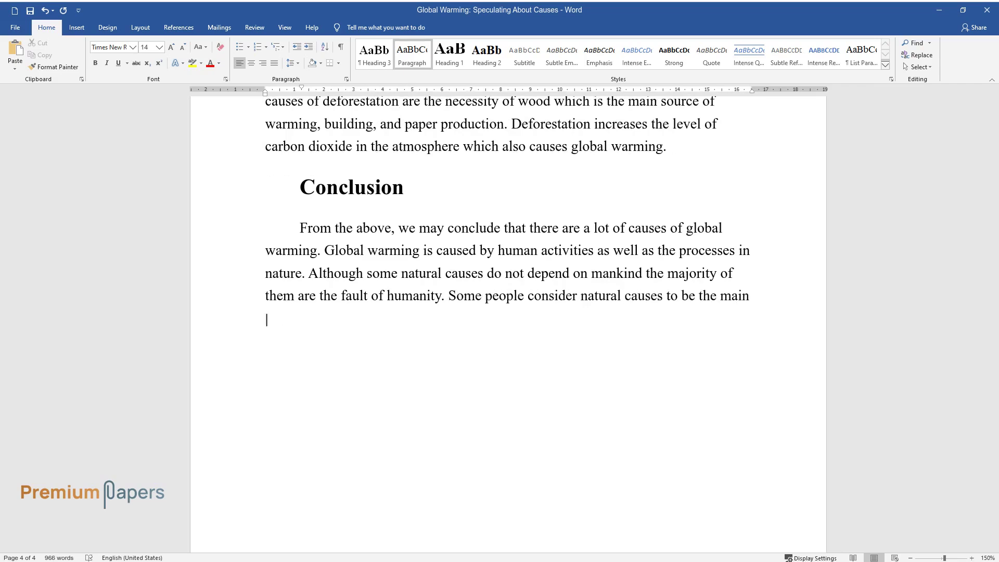
pyautogui.write(' ones and others condemn human acti')
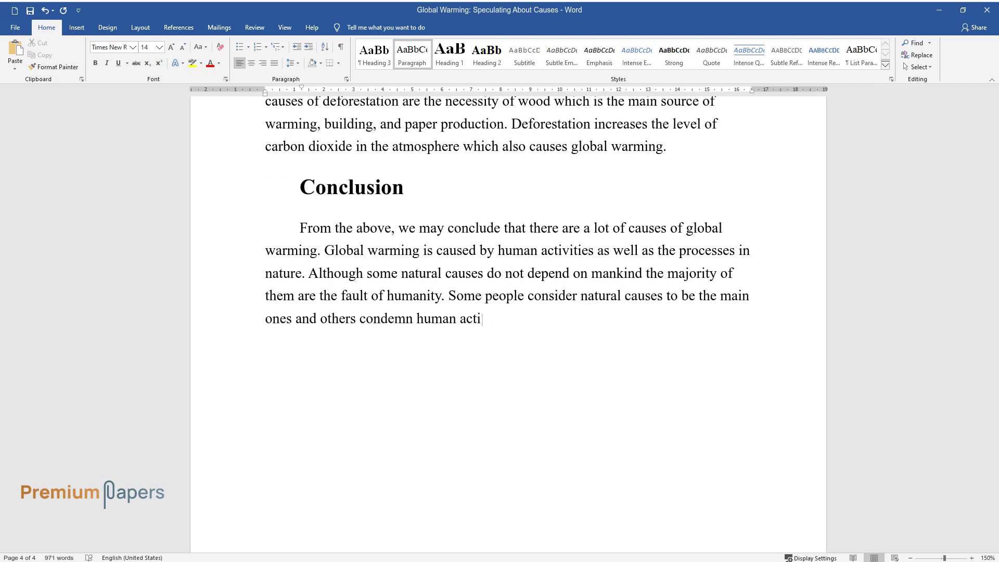
# Add that although the points of view are different, global warming like any other phenomenon has its causes and effects
pyautogui.write('vities. Although the points of view')
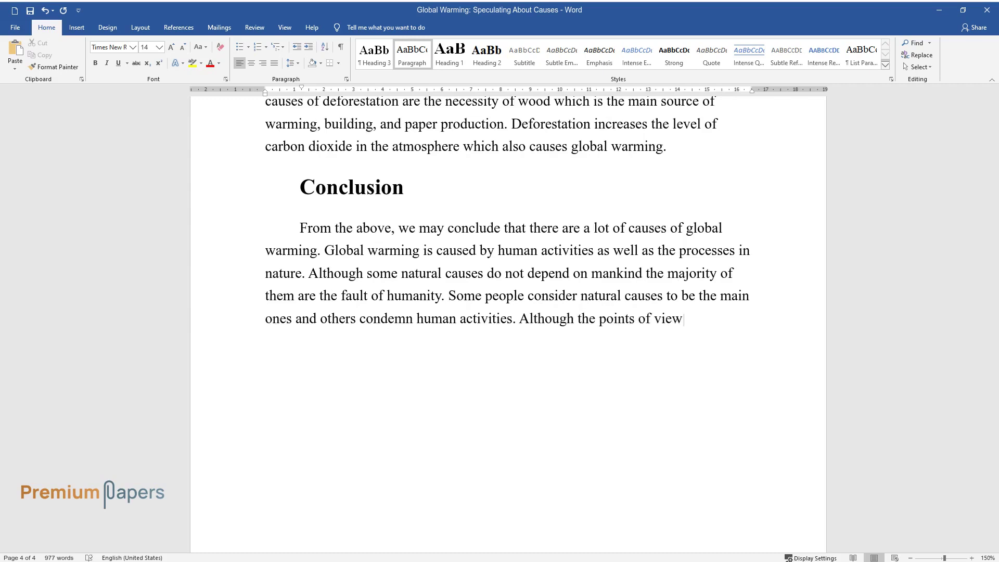
pyautogui.write(' are different, global warming lik')
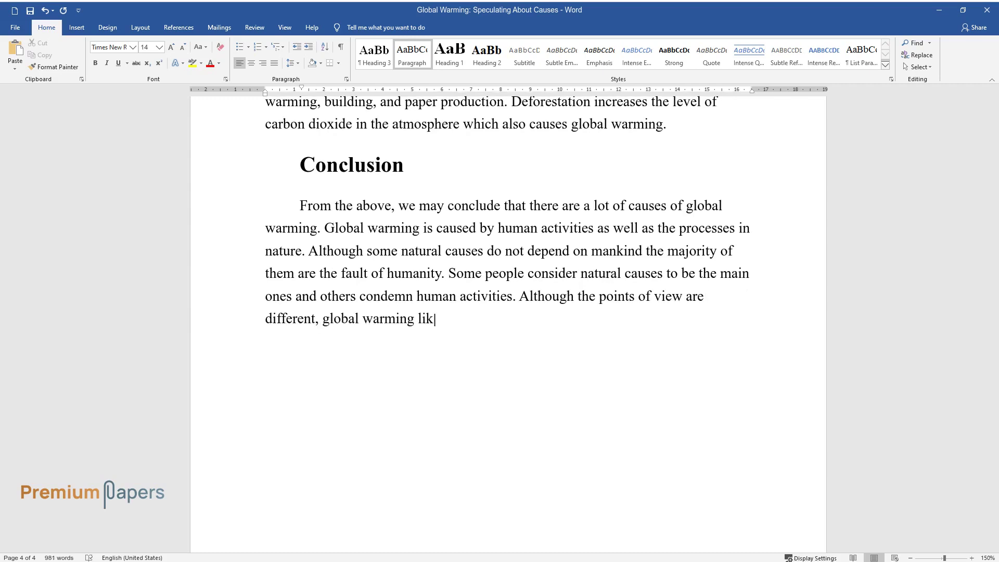
pyautogui.write('e any other phenomenon has its caus')
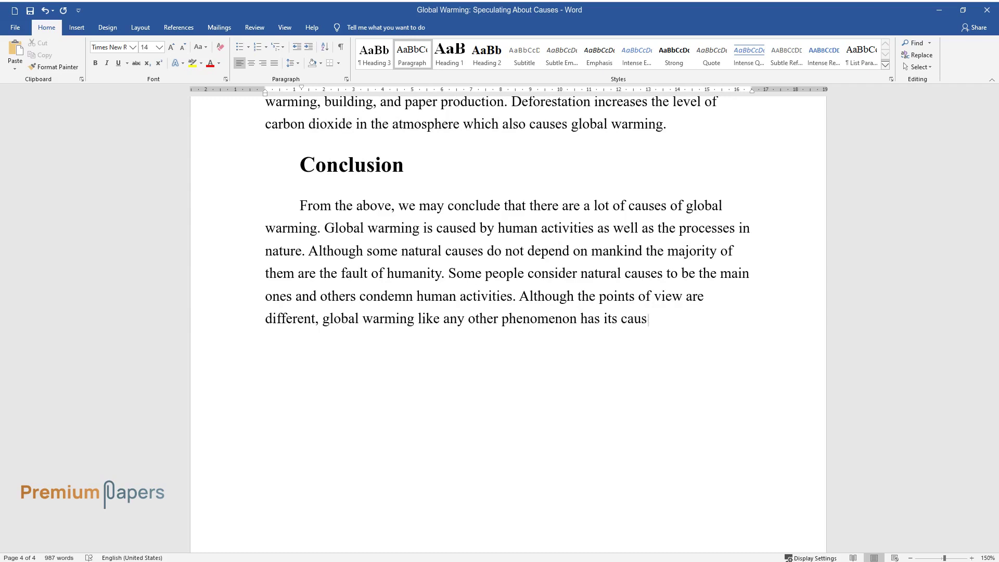
pyautogui.write('es and effects. It should be noted')
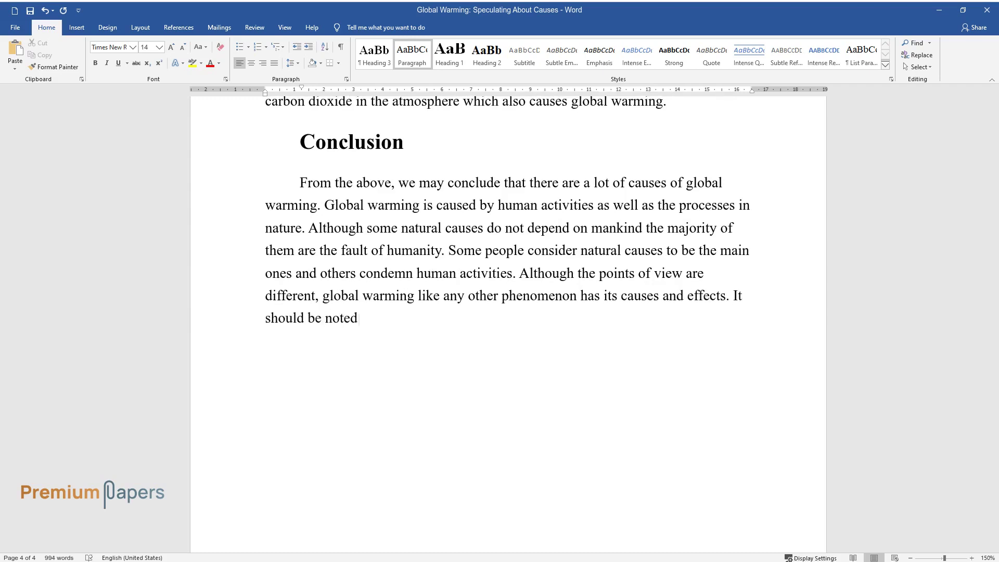
# Add that only the major consequences of human activities have been described in this essay, and a lot of other causes should be considered
pyautogui.write(' that only the major consequences o')
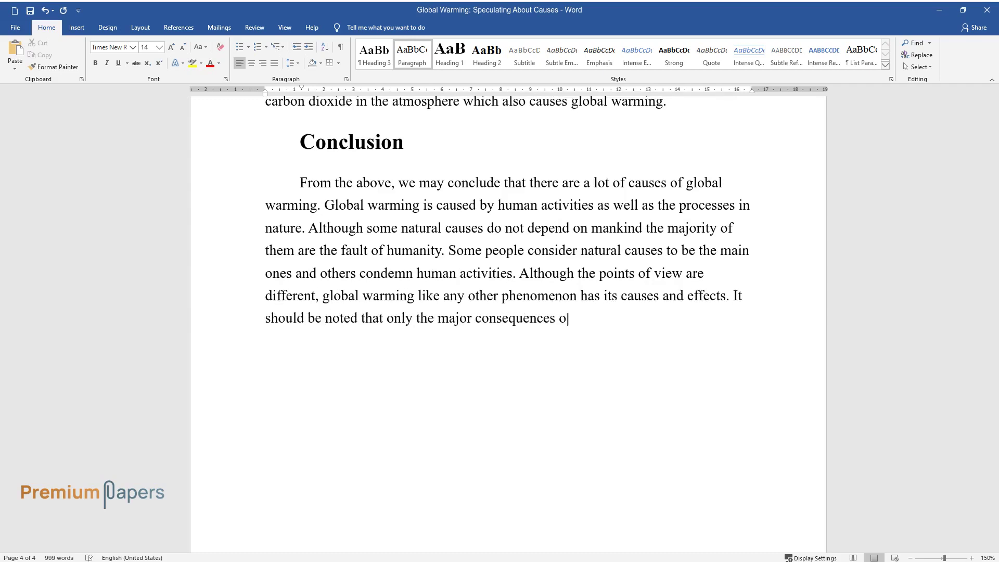
pyautogui.write('f human activities have been described in this essa')
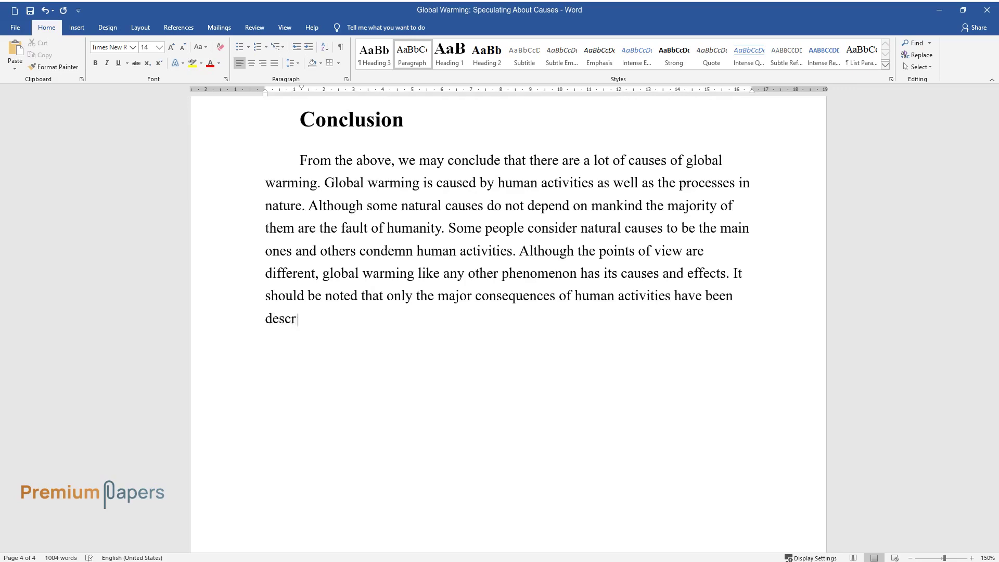
pyautogui.write('y. There are a lo')
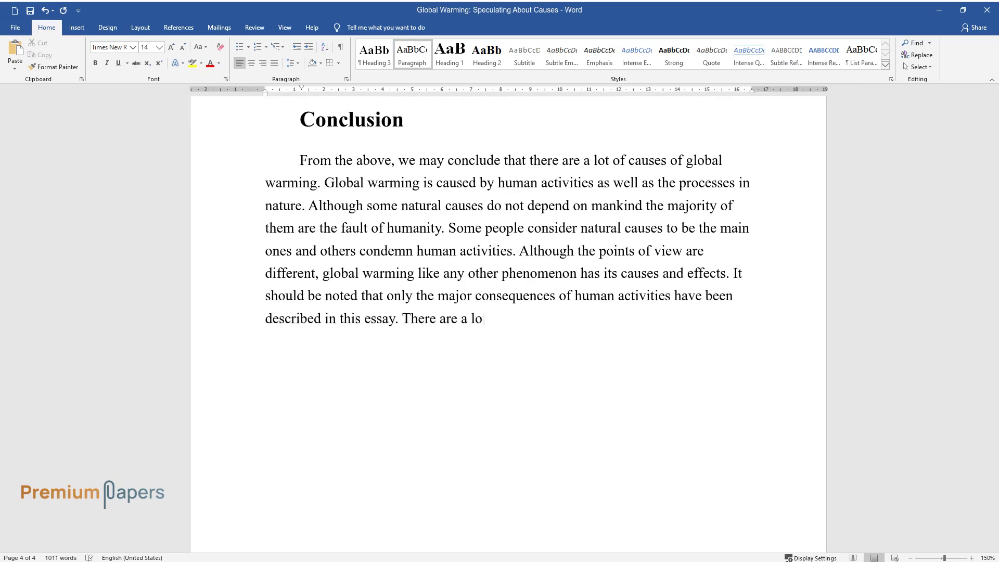
pyautogui.write('t of other causes that should be co')
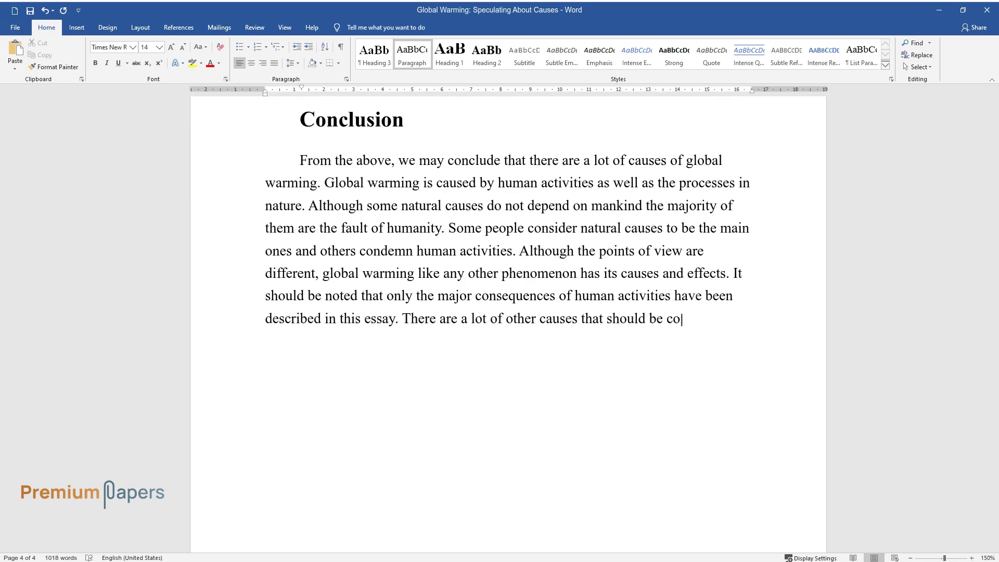
pyautogui.write('nsidered. Nevertheless, these majo')
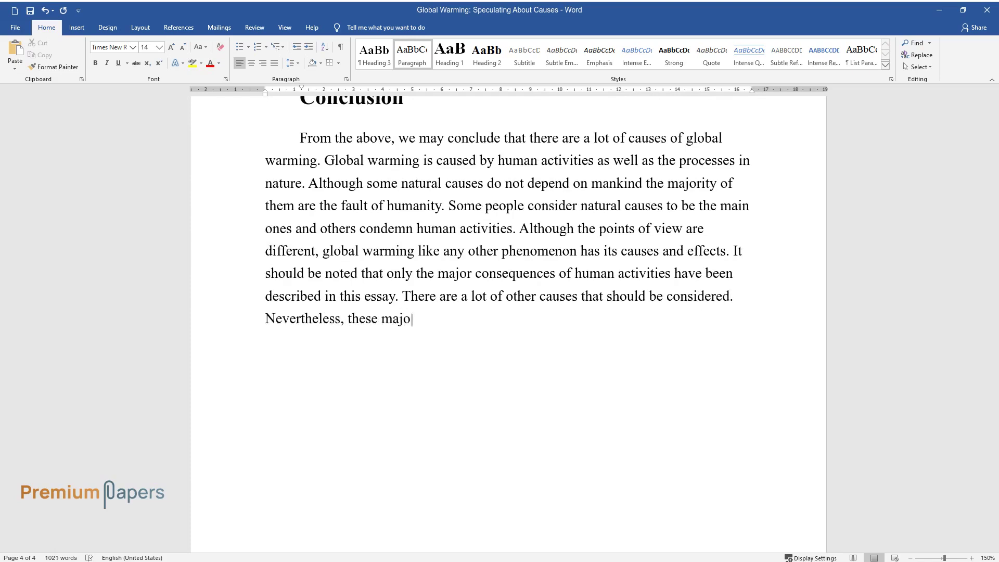
# Add that these major causes should make people think about their actions, and that measures may soften global warming's effects although it is difficult or impossible to stop
pyautogui.write('r causes should make people think a')
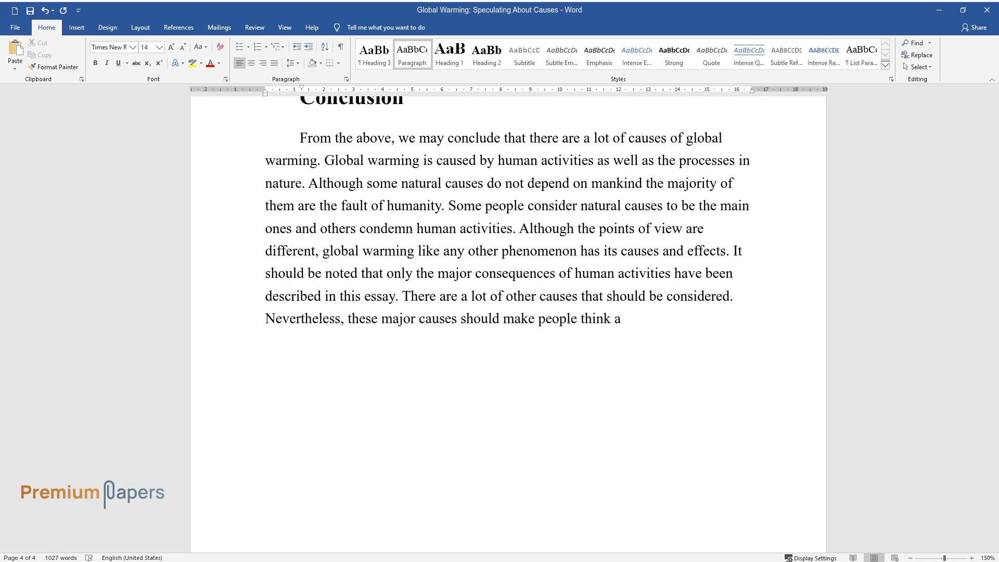
pyautogui.write('bout their actions. Althou')
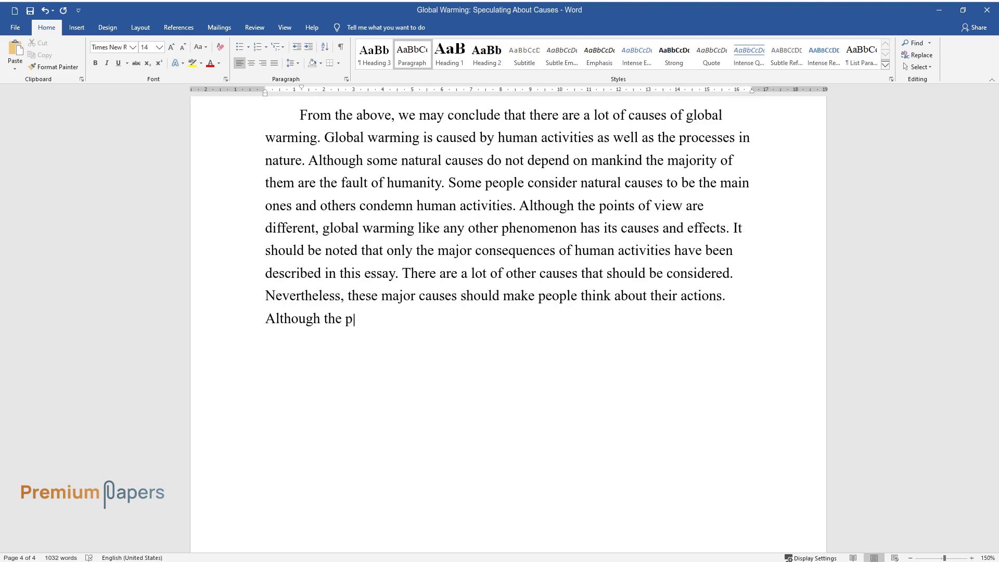
pyautogui.write('gh the process of global warming is difficu')
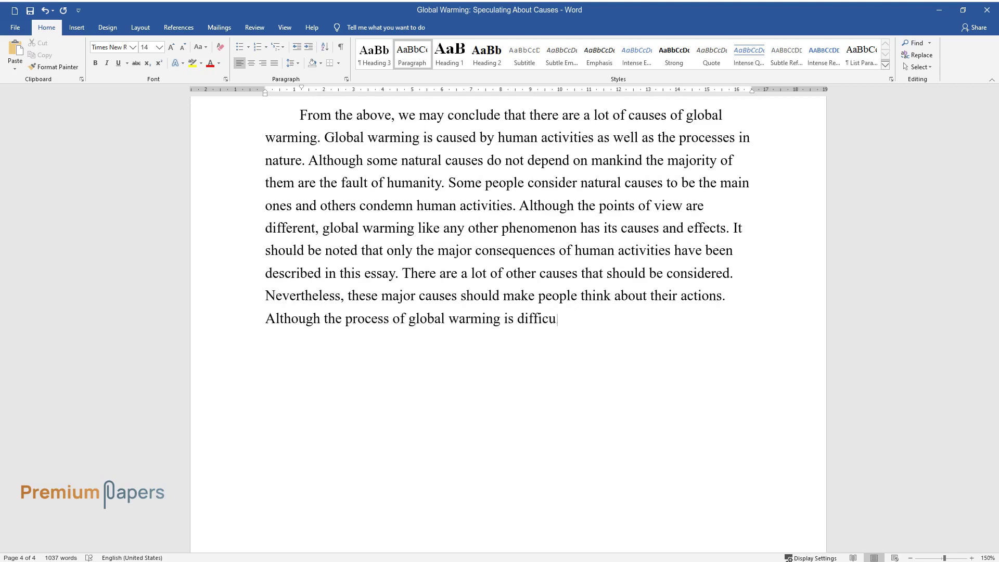
pyautogui.write('lt or even impossible to stop, we')
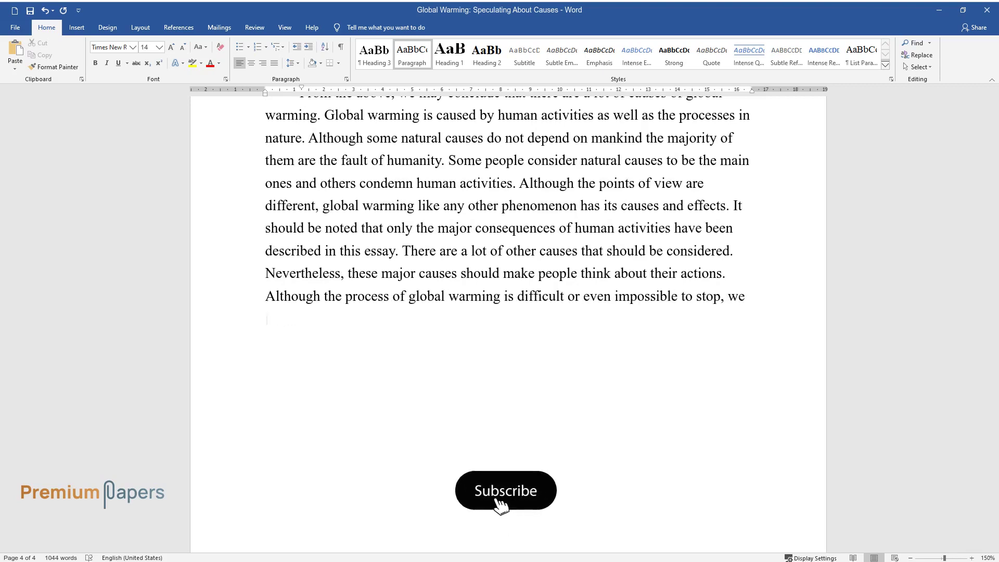
pyautogui.write(' may take measures to soften its eff')
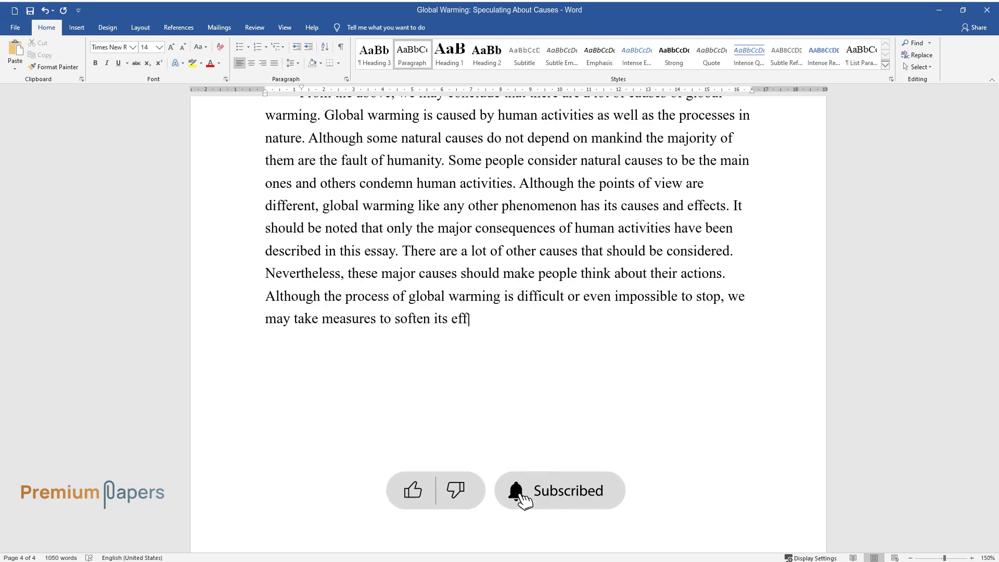
# Add to the conclusion that understanding real causes helps to solve the problem
pyautogui.write('ects. Understanding real causes he')
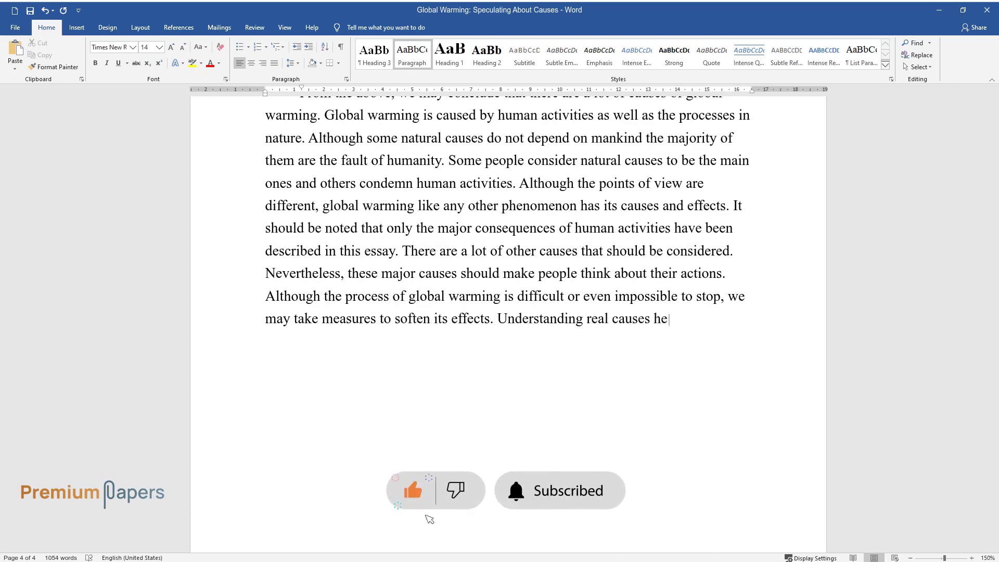
pyautogui.write('lps to solve the problem and save o')
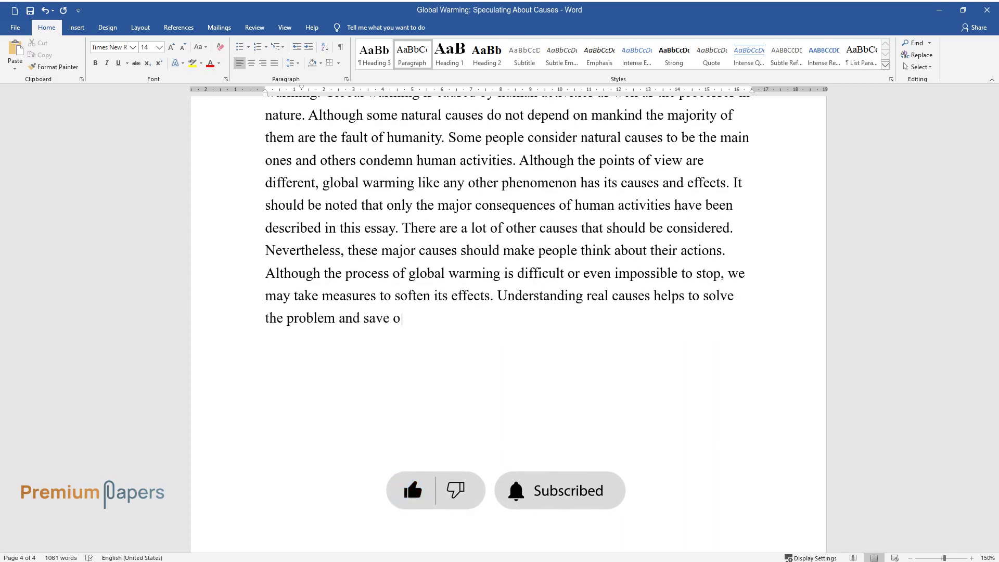